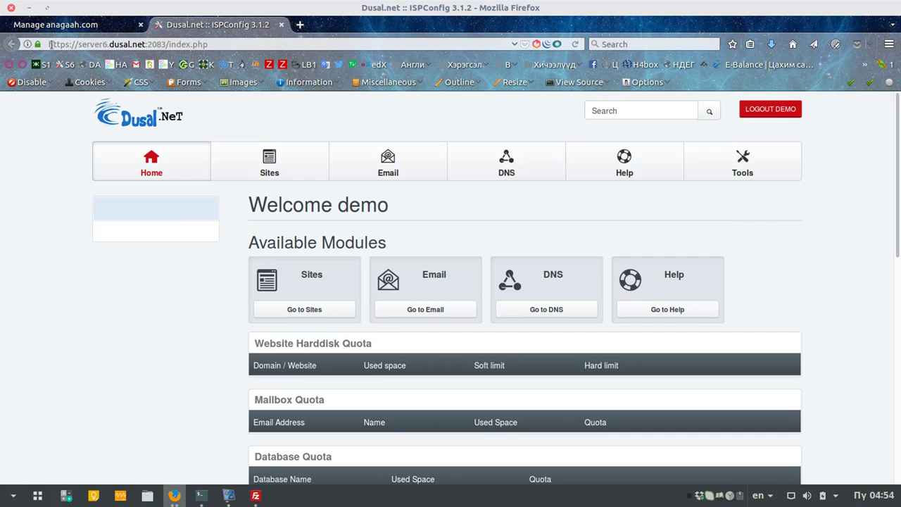
# Step: Switch from the ISPConfig dashboard to the 'Manage anagaah.com' registrar tab
pyautogui.moveTo(49, 44); pyautogui.dragTo(171, 44)
pyautogui.click(654, 227)
pyautogui.scroll(-3, 756, 314)
pyautogui.scroll(3, 226, 187)
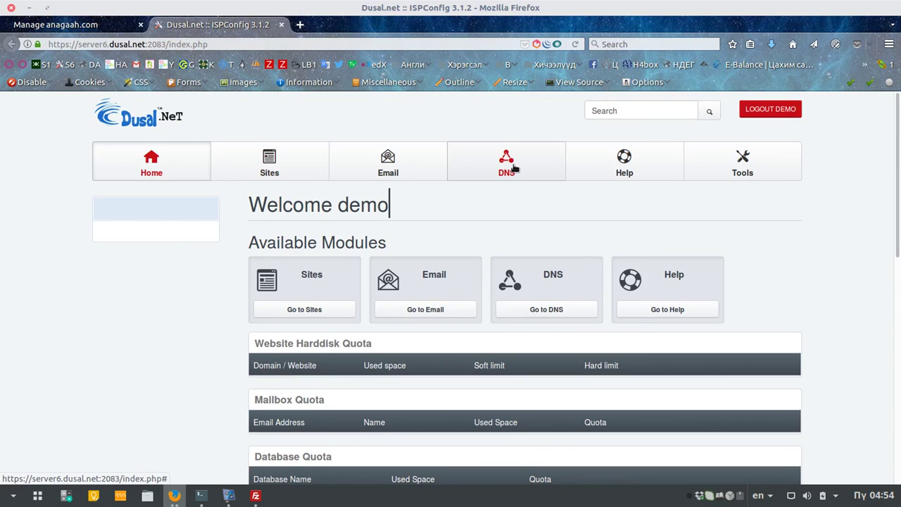
pyautogui.click(72, 25)
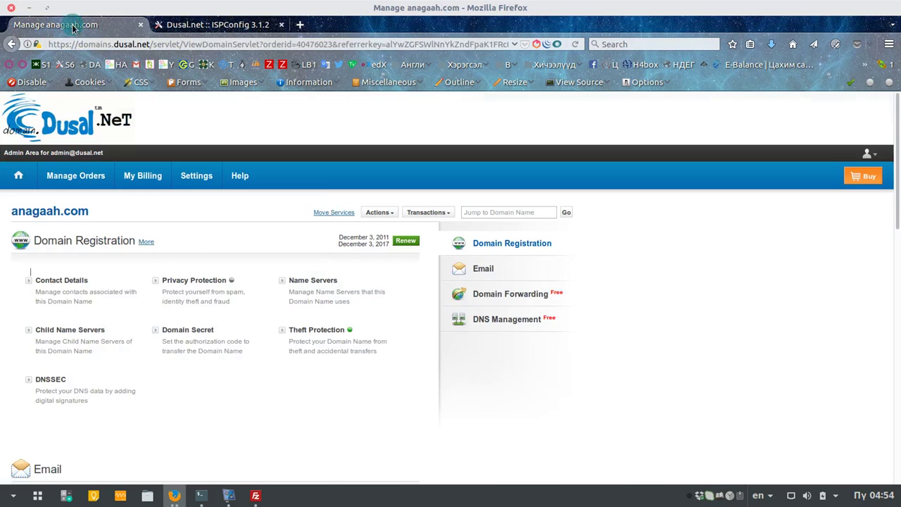
# Step: Open DNS Management > Manage DNS for anagaah.com and start a new A record
pyautogui.click(512, 321)
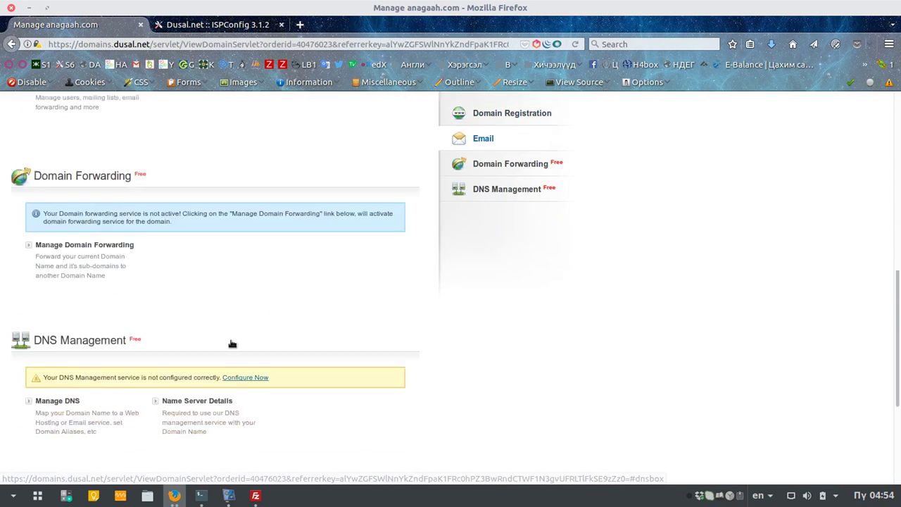
pyautogui.click(59, 227)
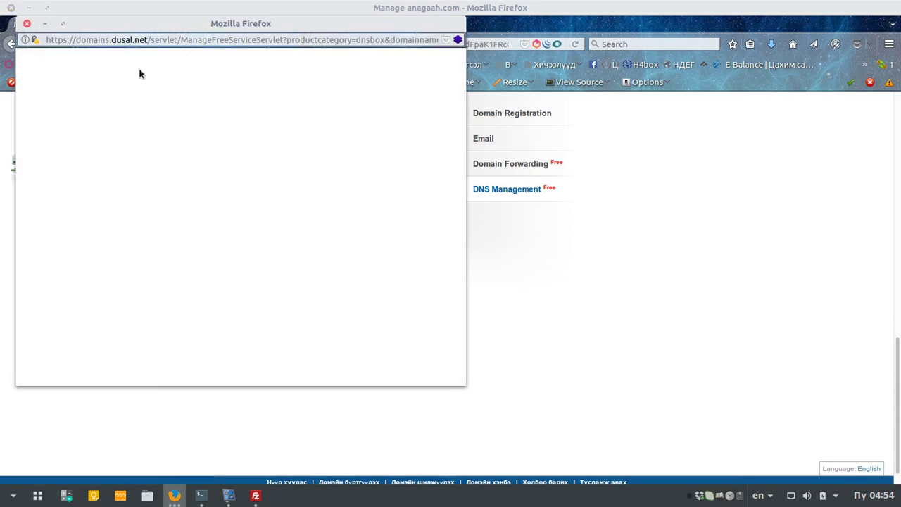
pyautogui.moveTo(250, 25); pyautogui.dragTo(302, 88)
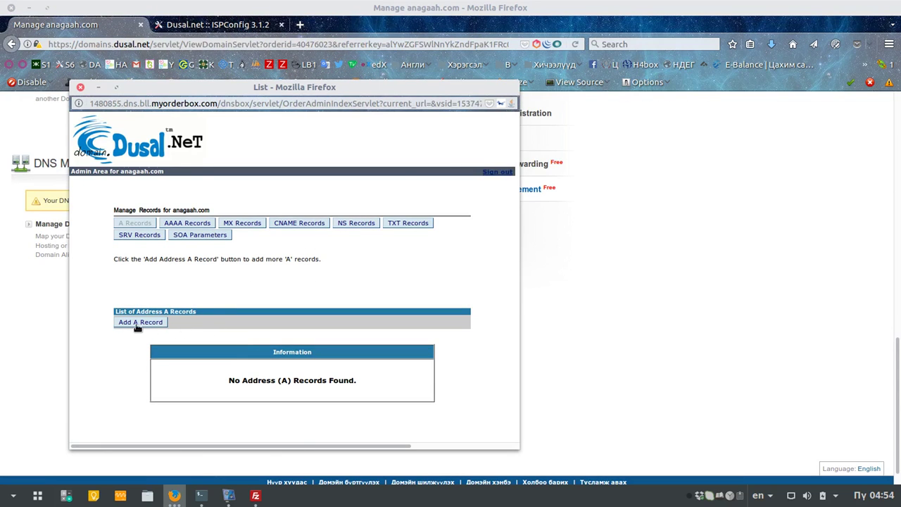
pyautogui.click(138, 323)
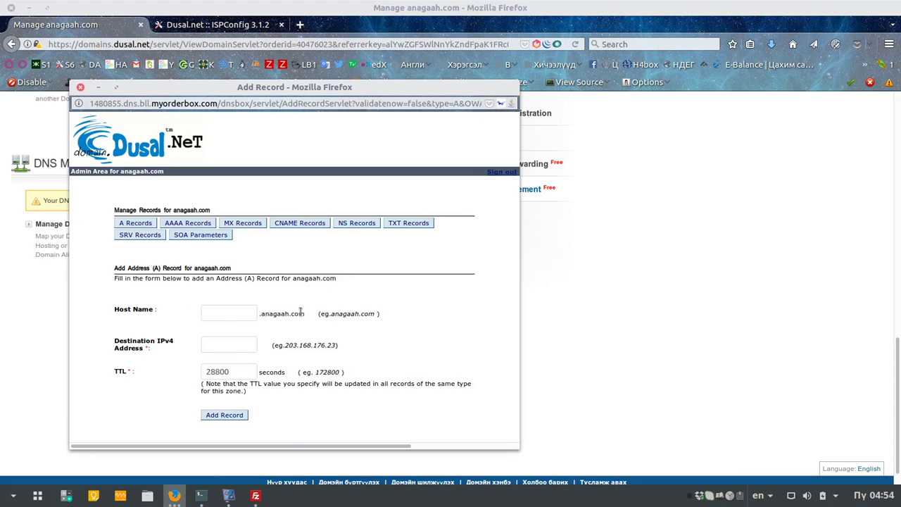
# Step: Enter 124.158.124.59 as the A record's destination IPv4 address
pyautogui.click(232, 345)
pyautogui.write('124')
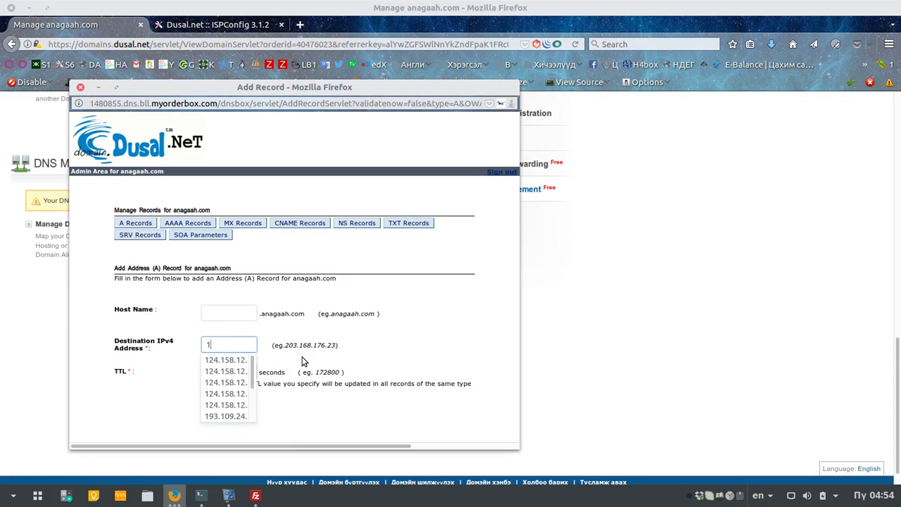
pyautogui.press('Down')
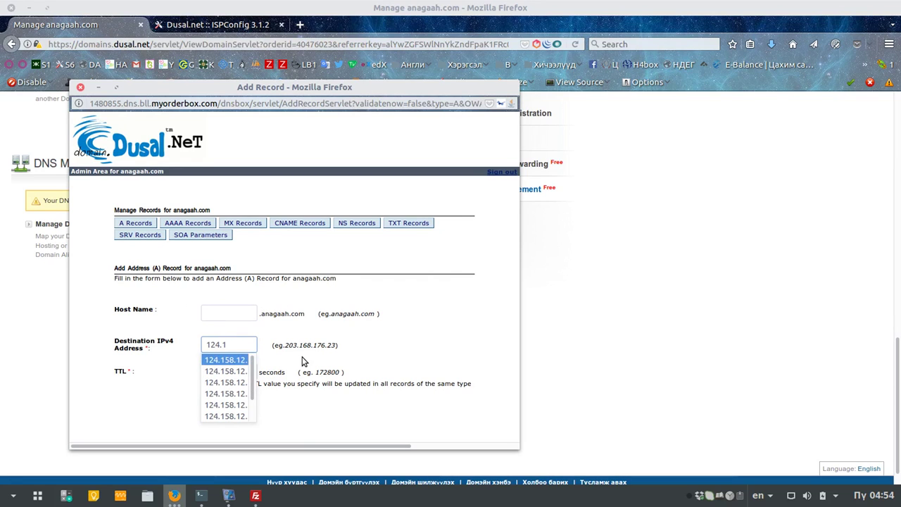
pyautogui.press('Tab')
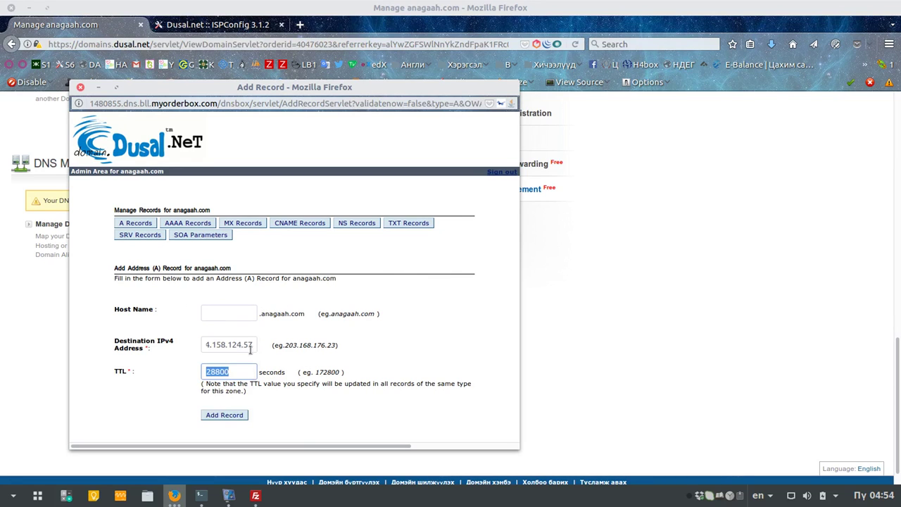
pyautogui.moveTo(257, 344); pyautogui.dragTo(197, 343)
pyautogui.click(254, 344)
pyautogui.click(255, 345)
pyautogui.click(254, 344)
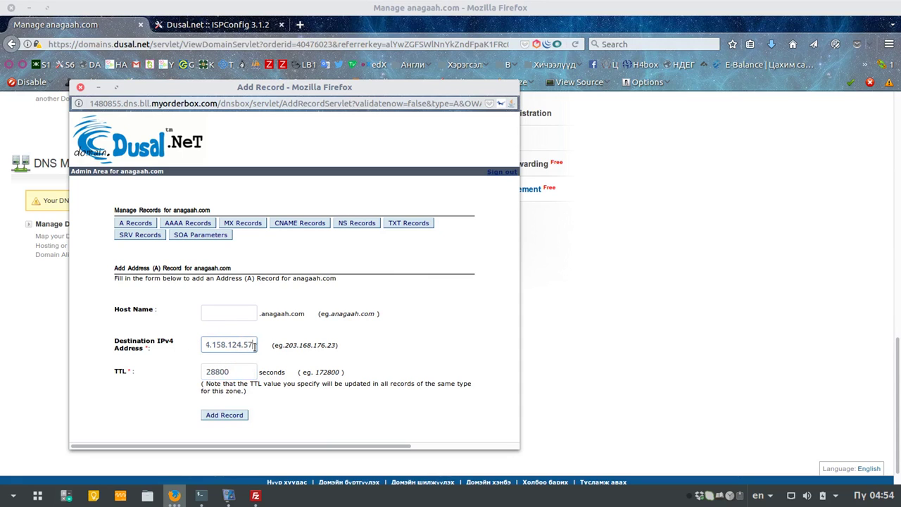
pyautogui.press('BackSpace')
pyautogui.press('BackSpace')
pyautogui.write('37')
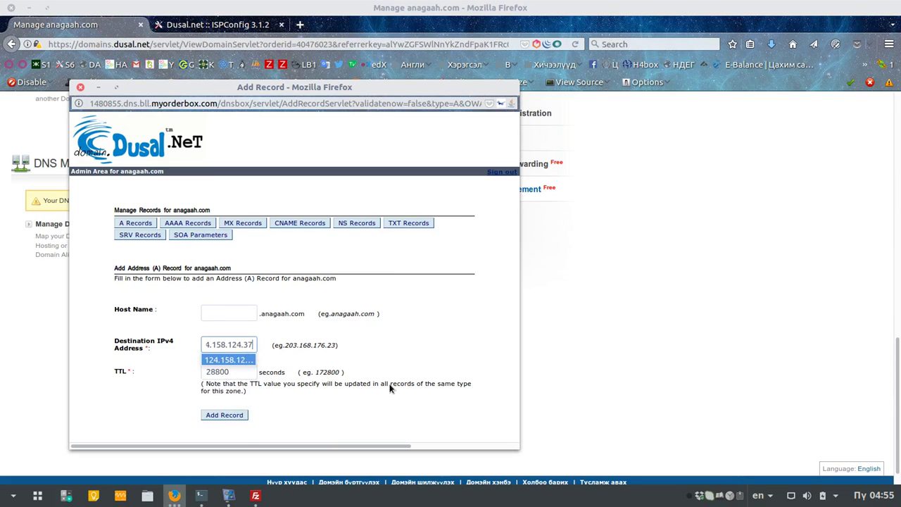
pyautogui.press('BackSpace')
pyautogui.press('BackSpace')
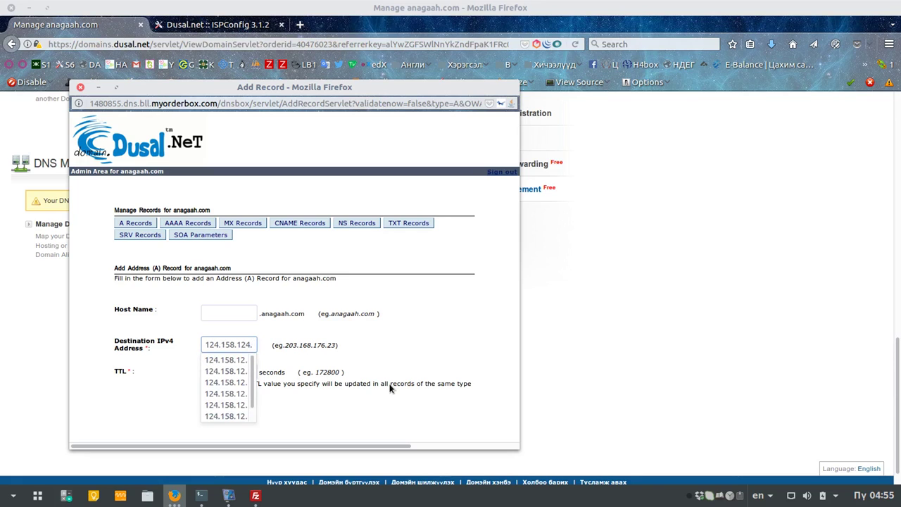
pyautogui.write('59')
pyautogui.click(346, 339)
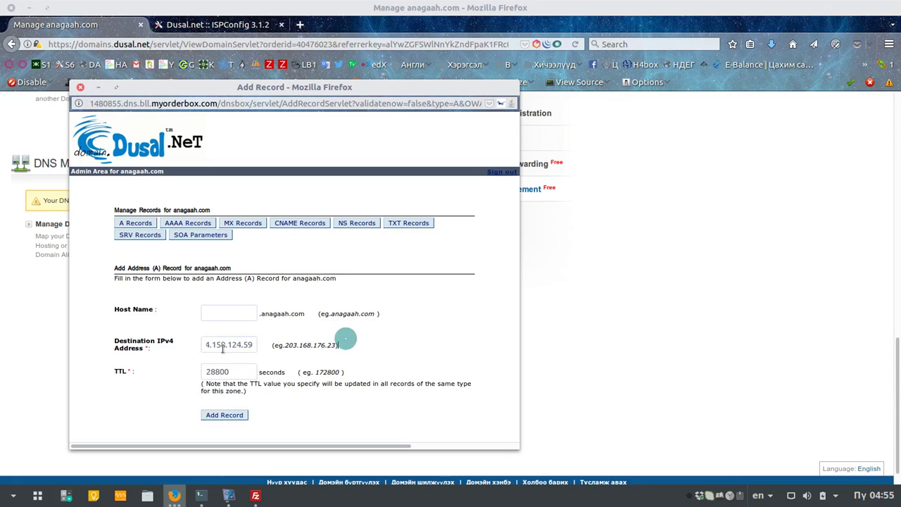
# Step: Save the anagaah.com A record pointing to 124.158.124.59
pyautogui.tripleClick(252, 345)
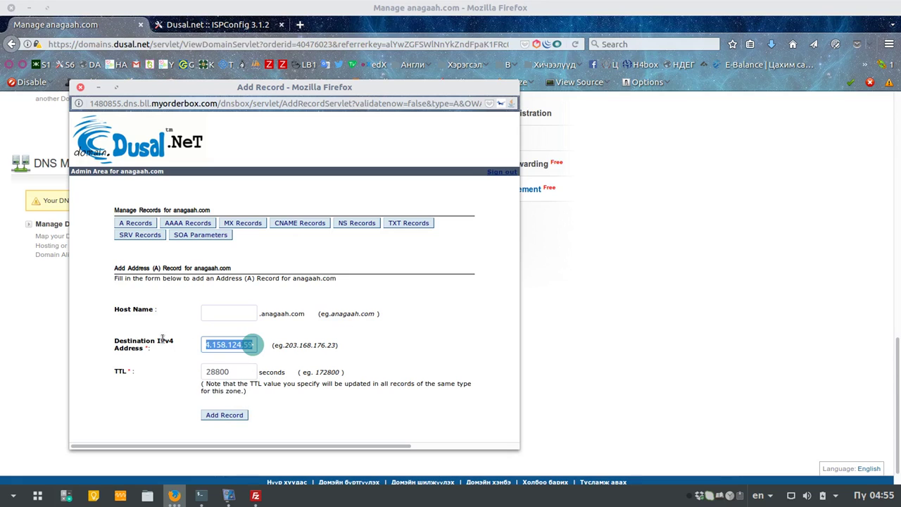
pyautogui.click(218, 415)
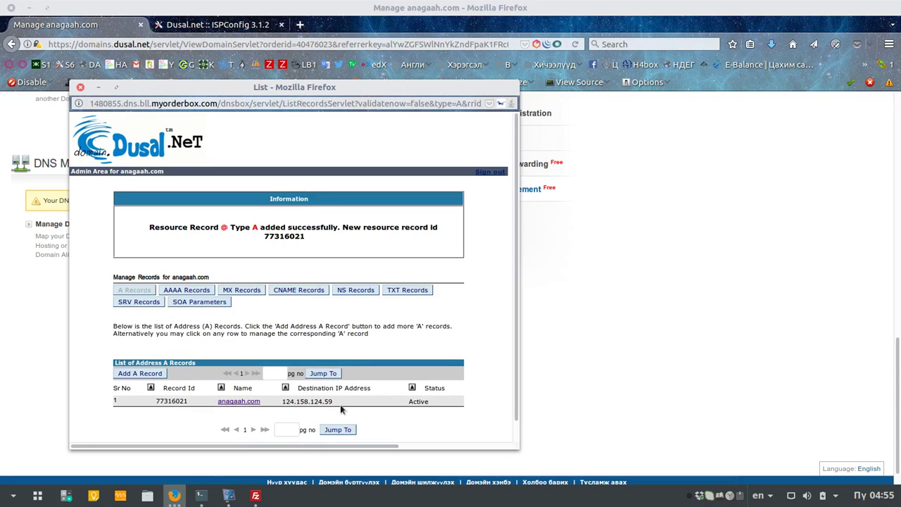
pyautogui.moveTo(320, 403); pyautogui.dragTo(280, 401)
pyautogui.click(146, 373)
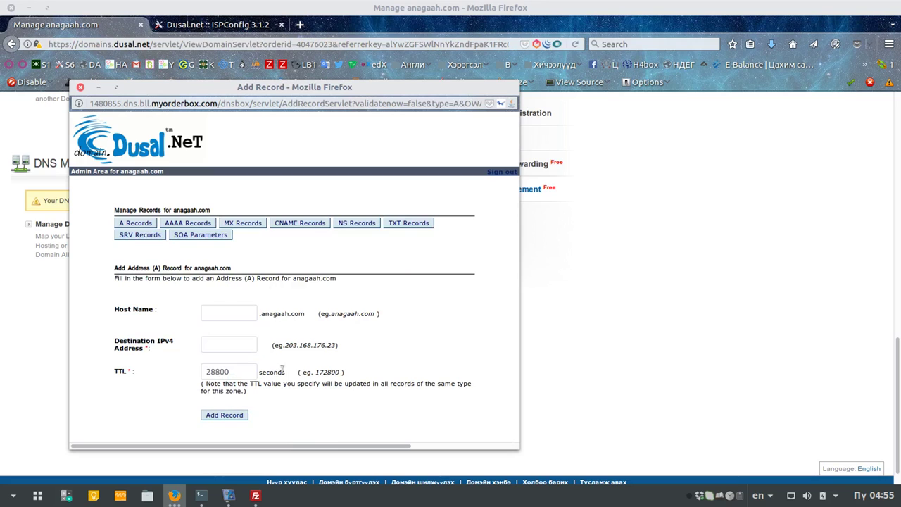
# Step: Enter 124.158.124.59 as the new A record's destination IPv4 address
pyautogui.click(229, 344)
pyautogui.write('124.158.124.')
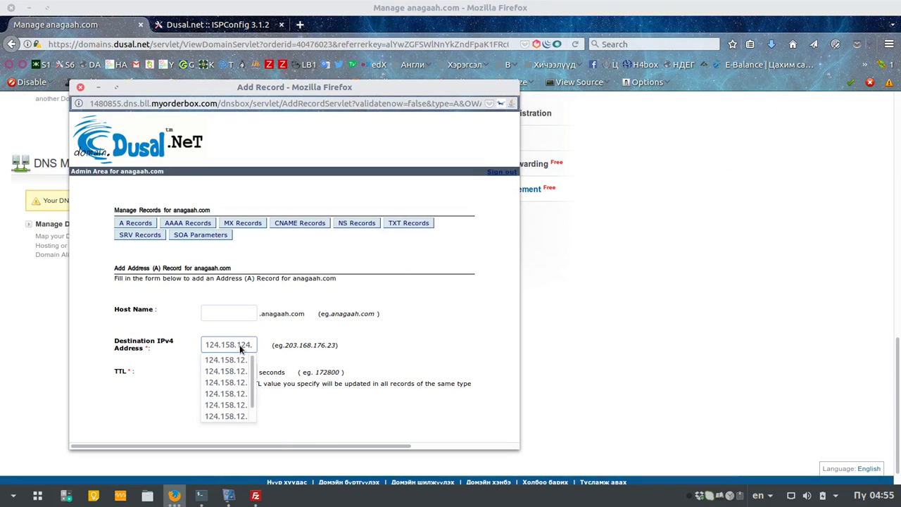
pyautogui.write('5')
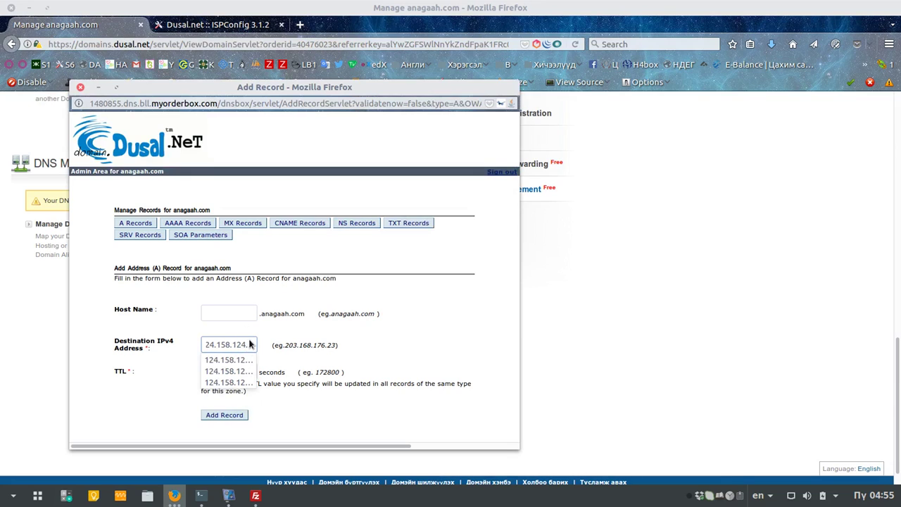
pyautogui.tripleClick(248, 344)
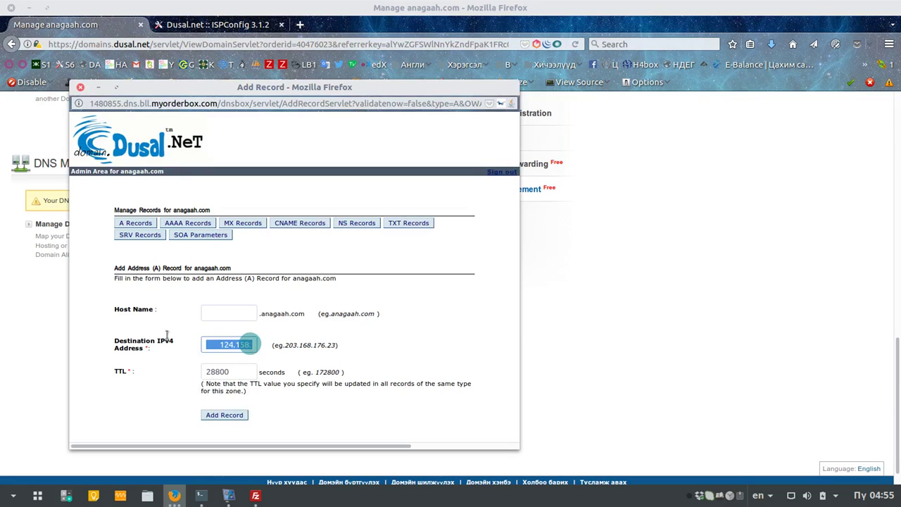
pyautogui.click(219, 346)
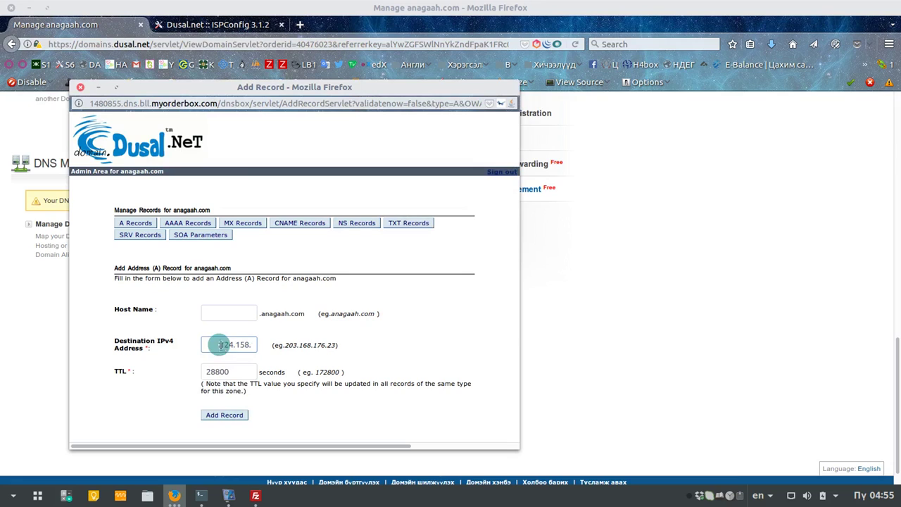
pyautogui.doubleClick(211, 347)
pyautogui.press('Down')
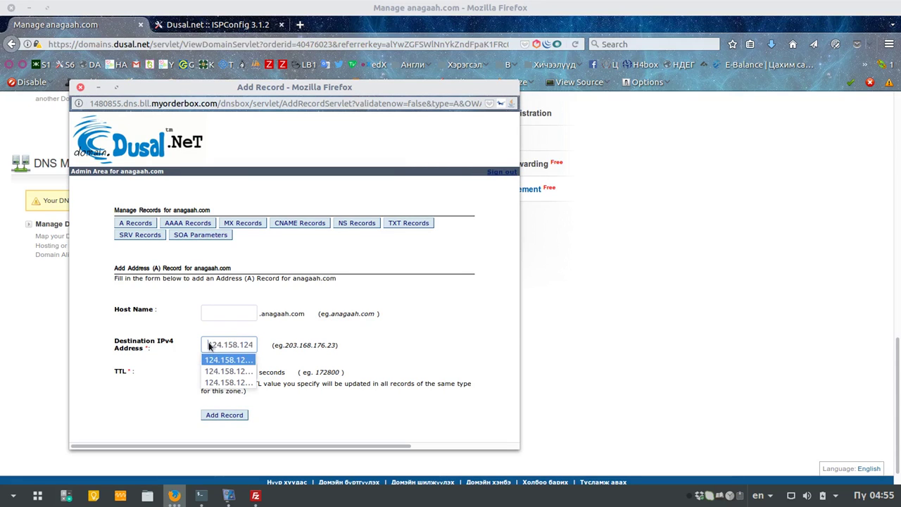
pyautogui.click(209, 345)
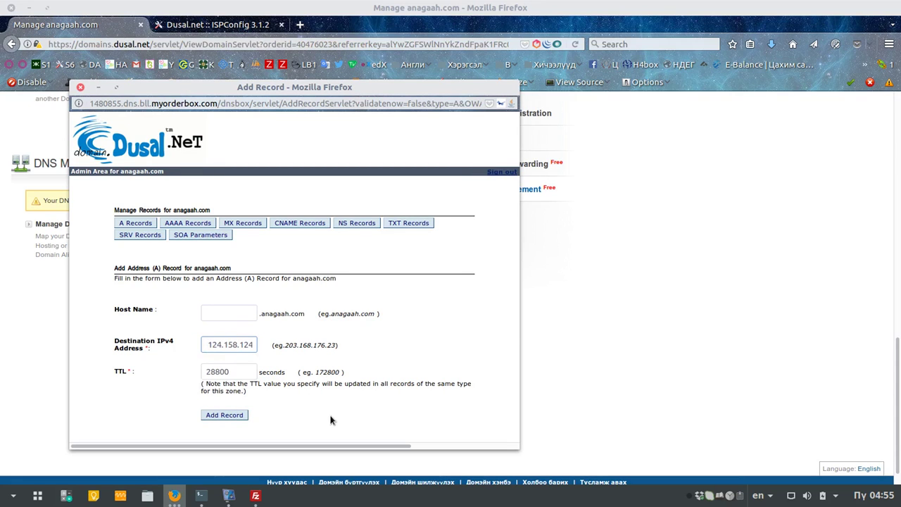
pyautogui.write('.59')
# Step: Set the host name to www and submit the record
pyautogui.click(224, 314)
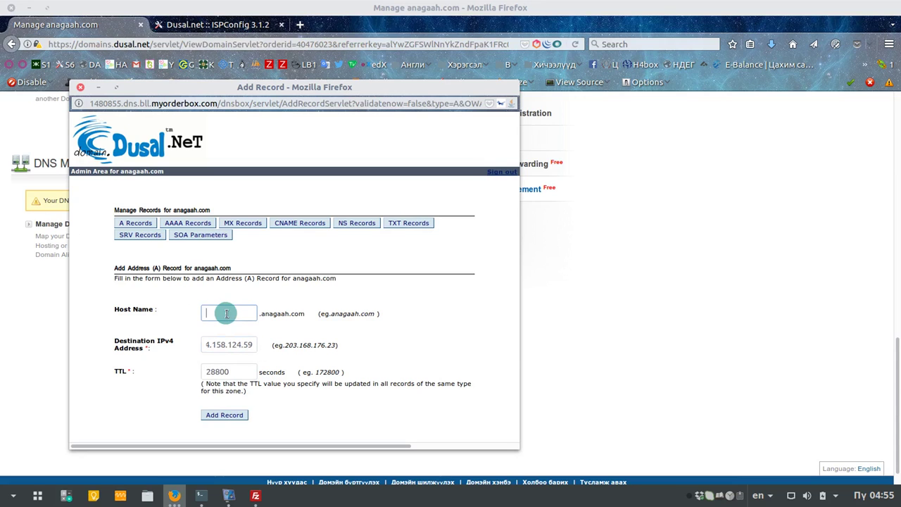
pyautogui.write('www')
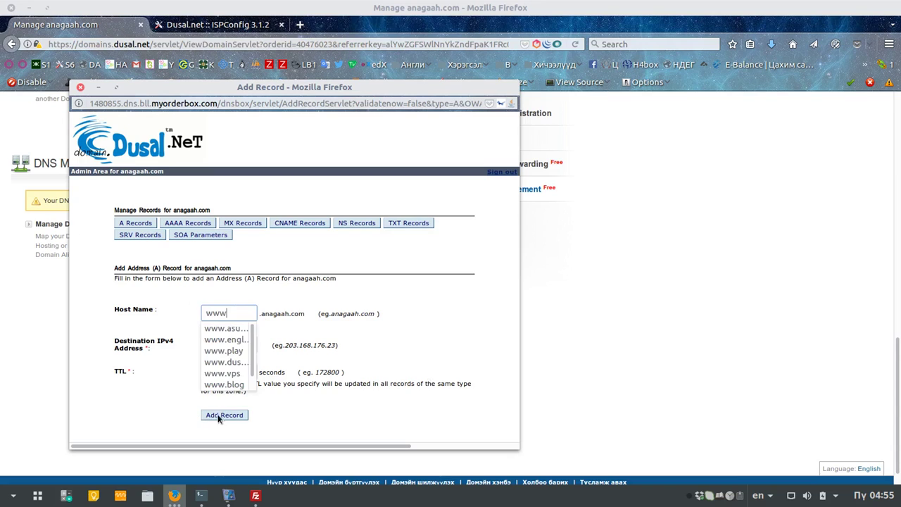
pyautogui.click(223, 414)
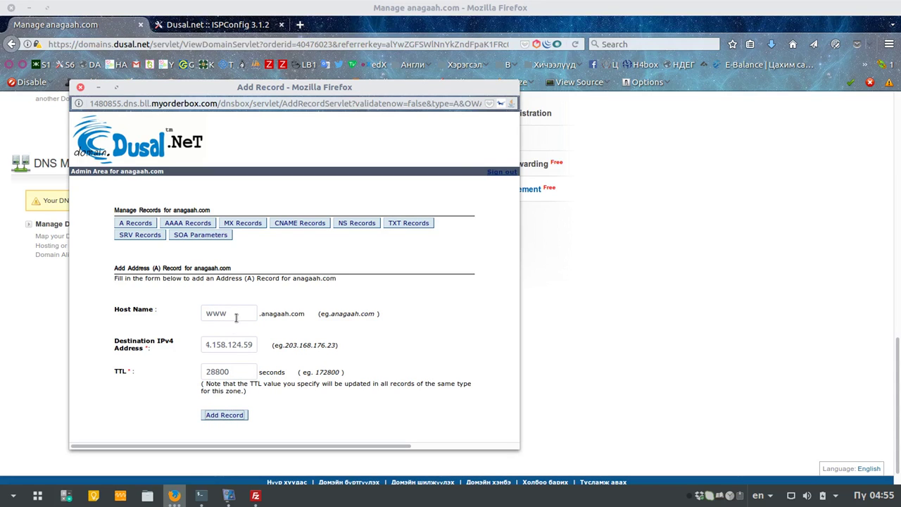
pyautogui.click(227, 416)
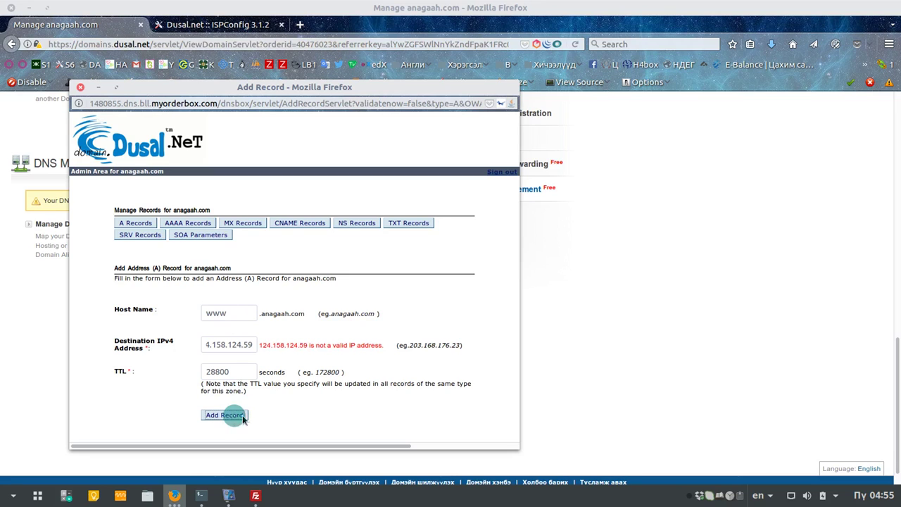
# Step: Remove the stray leading character from the address and resubmit the www A record
pyautogui.click(241, 345)
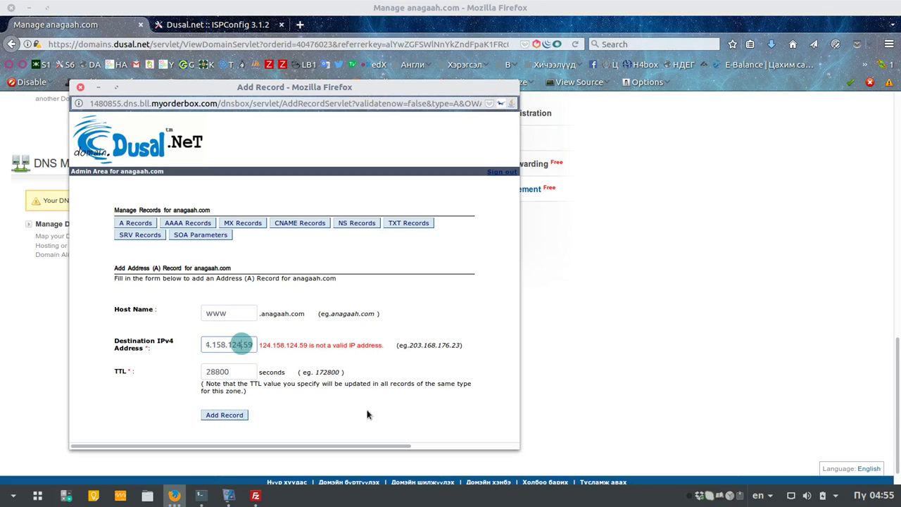
pyautogui.press('Home')
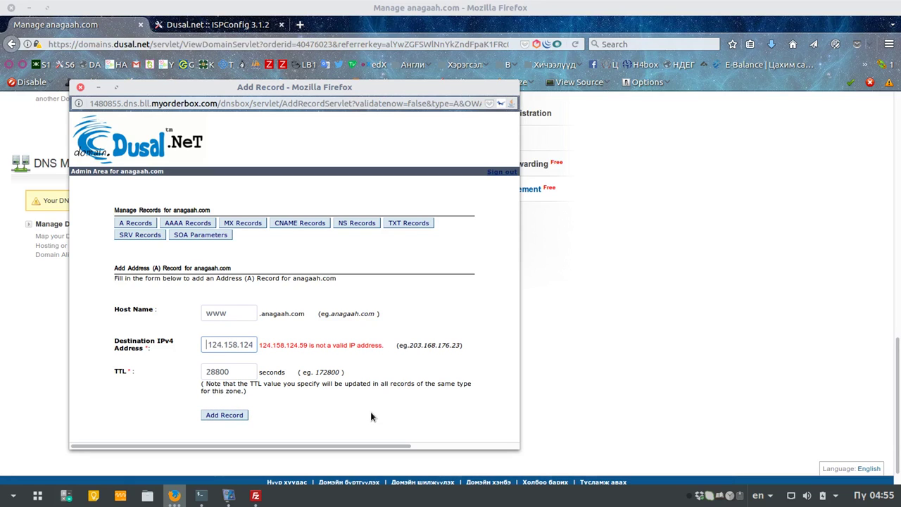
pyautogui.press('Delete')
pyautogui.click(325, 393)
pyautogui.click(224, 414)
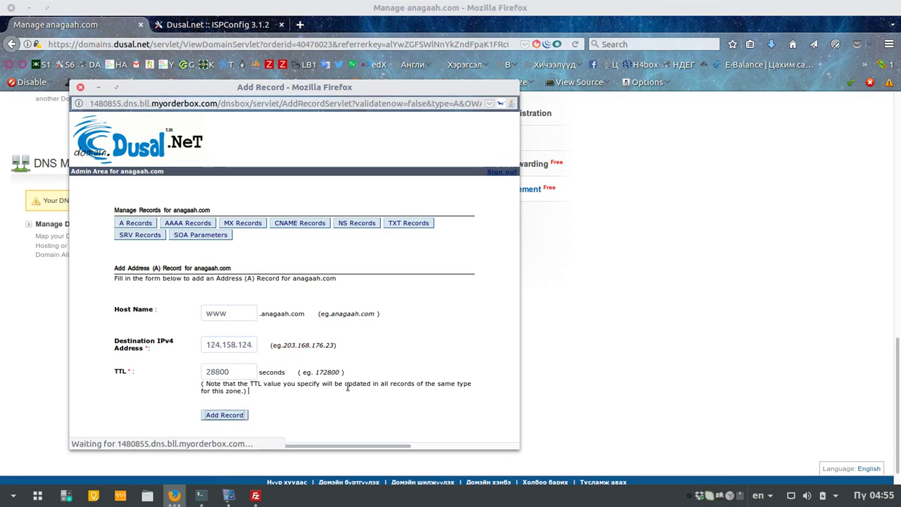
pyautogui.scroll(-1, 345, 395)
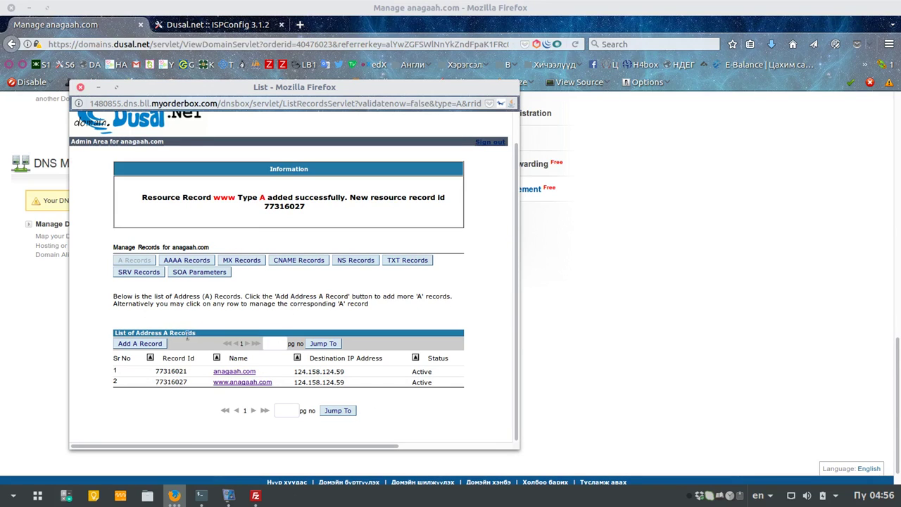
pyautogui.click(81, 87)
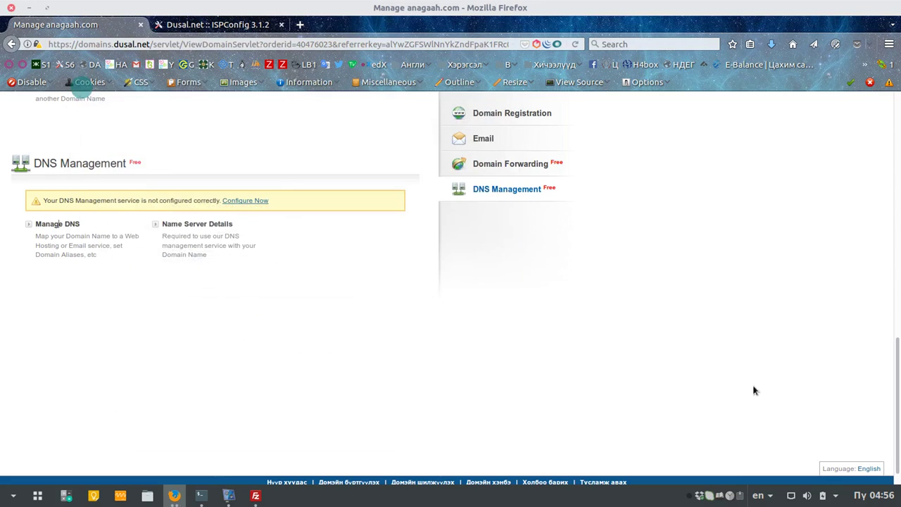
pyautogui.scroll(1, 348, 362)
pyautogui.scroll(2, 348, 363)
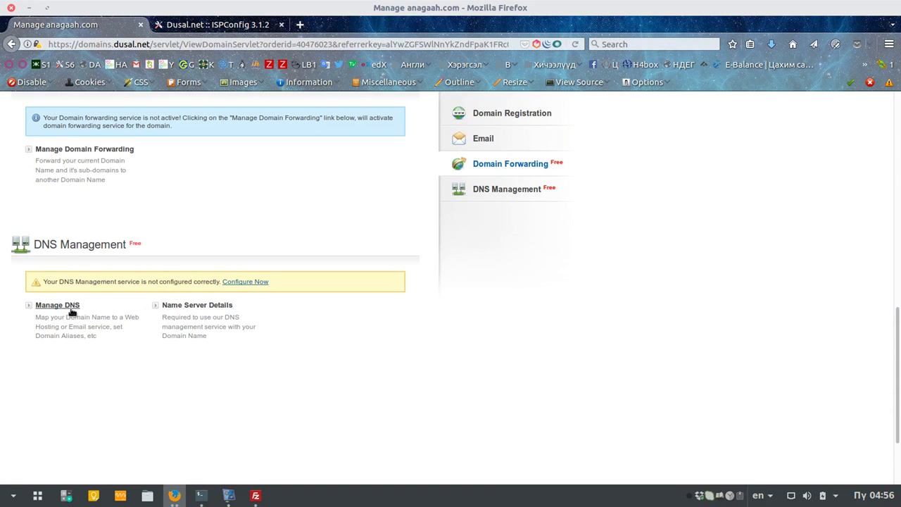
pyautogui.scroll(10, 333, 346)
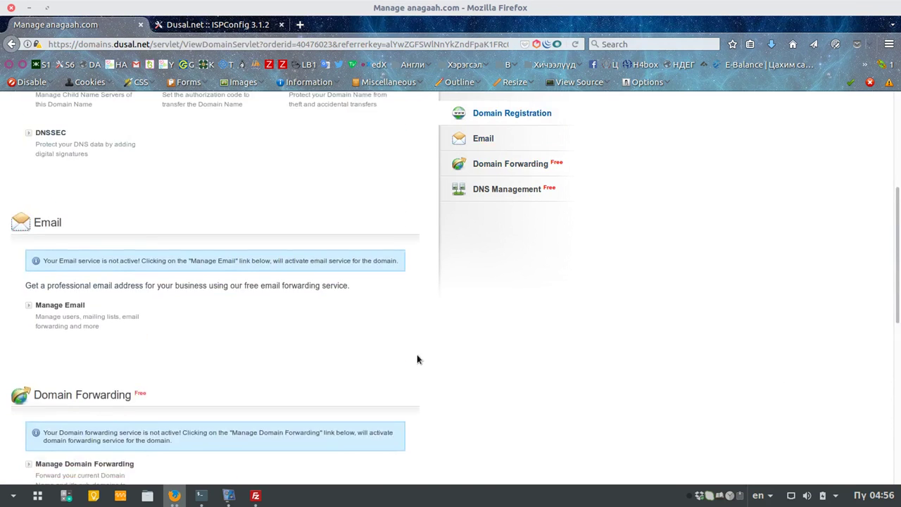
pyautogui.scroll(2, 416, 355)
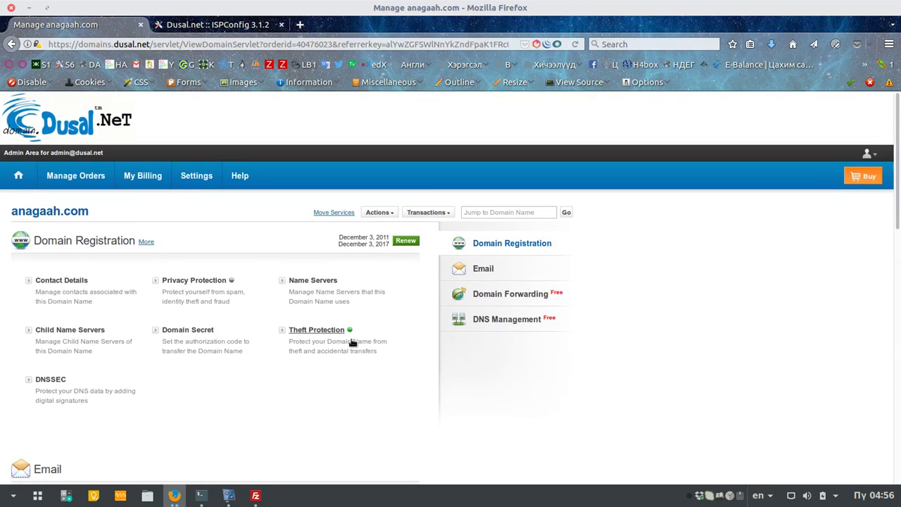
pyautogui.click(323, 282)
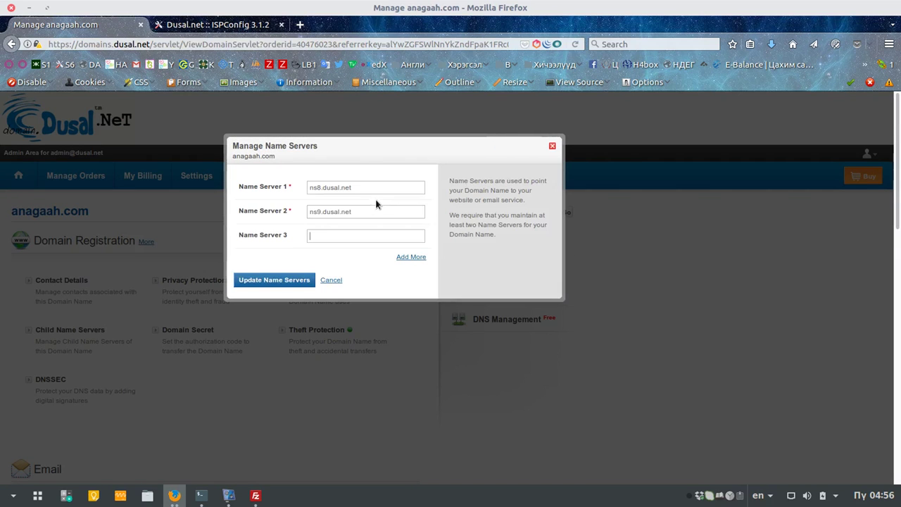
pyautogui.click(207, 24)
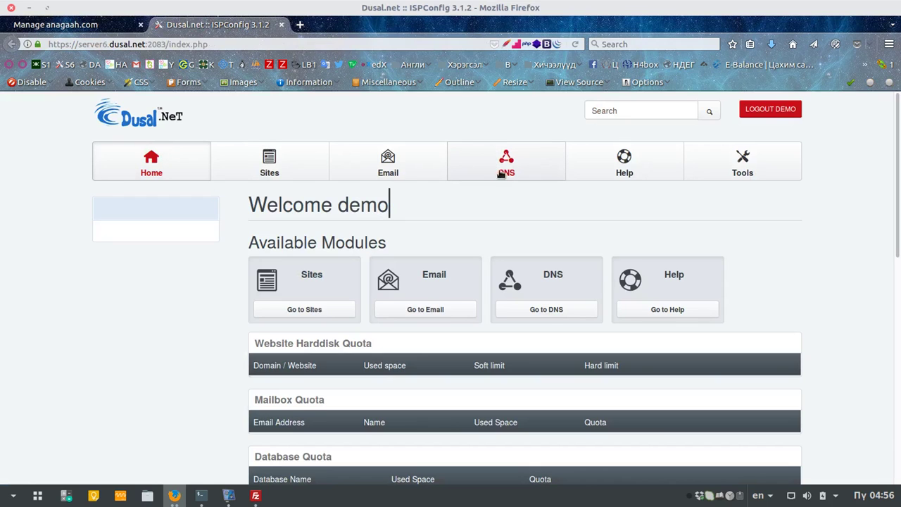
pyautogui.click(64, 25)
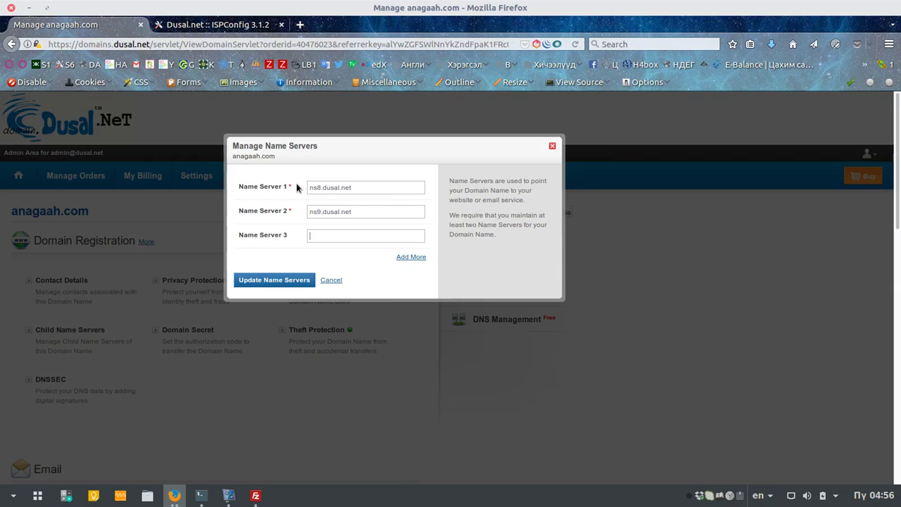
pyautogui.moveTo(379, 188); pyautogui.dragTo(295, 179)
pyautogui.moveTo(377, 212); pyautogui.dragTo(308, 204)
pyautogui.click(211, 25)
pyautogui.click(98, 27)
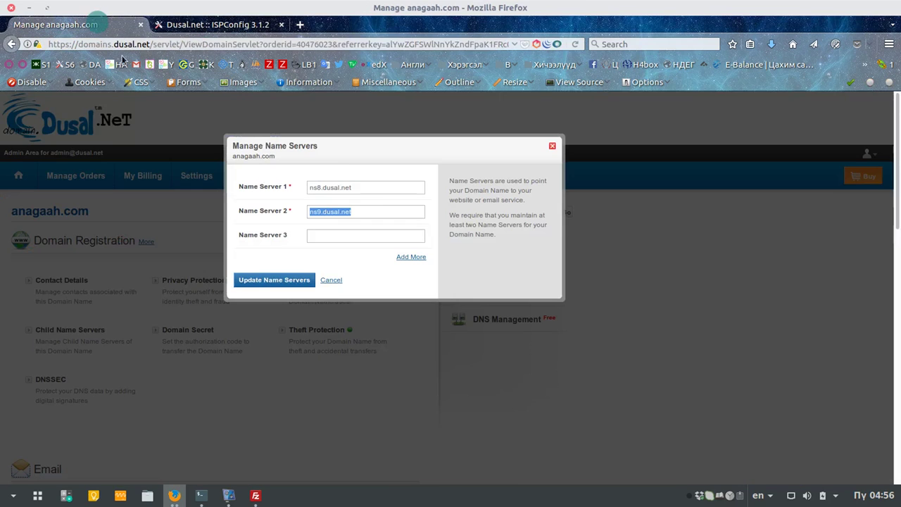
pyautogui.moveTo(368, 187); pyautogui.dragTo(310, 213)
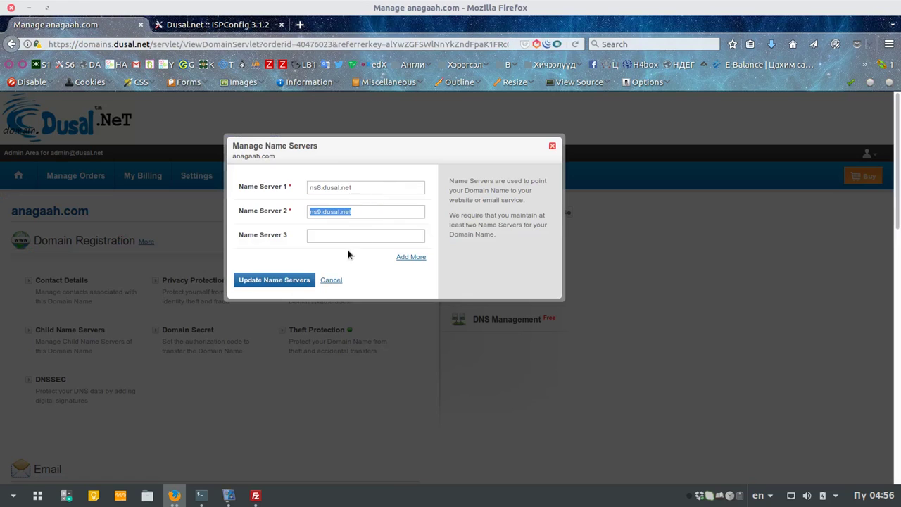
pyautogui.click(266, 281)
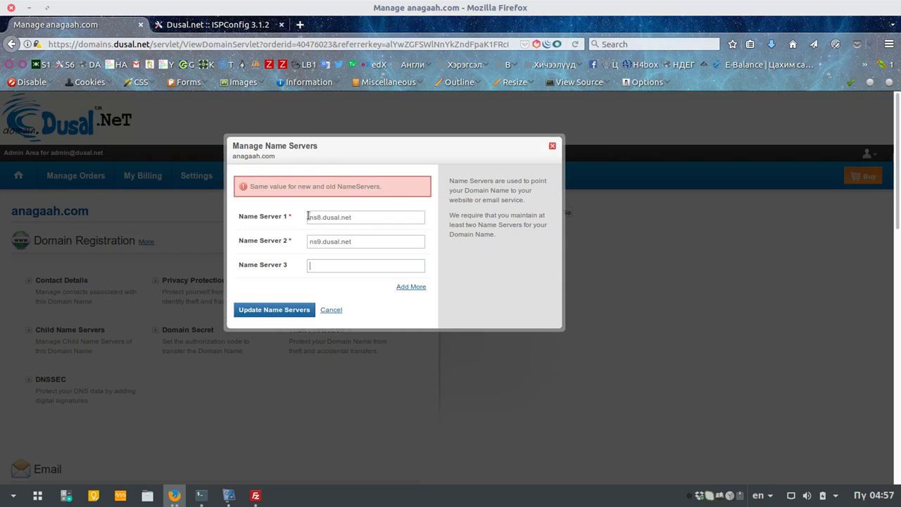
pyautogui.click(331, 309)
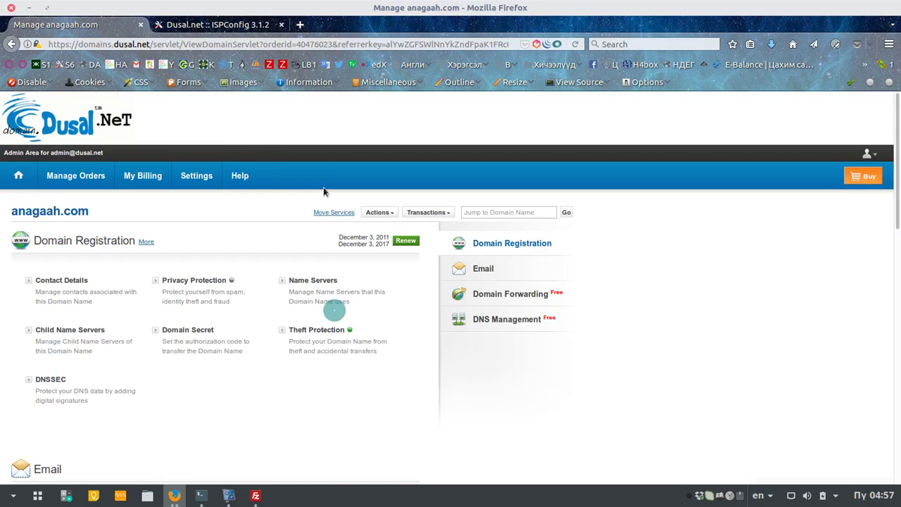
pyautogui.moveTo(240, 177)
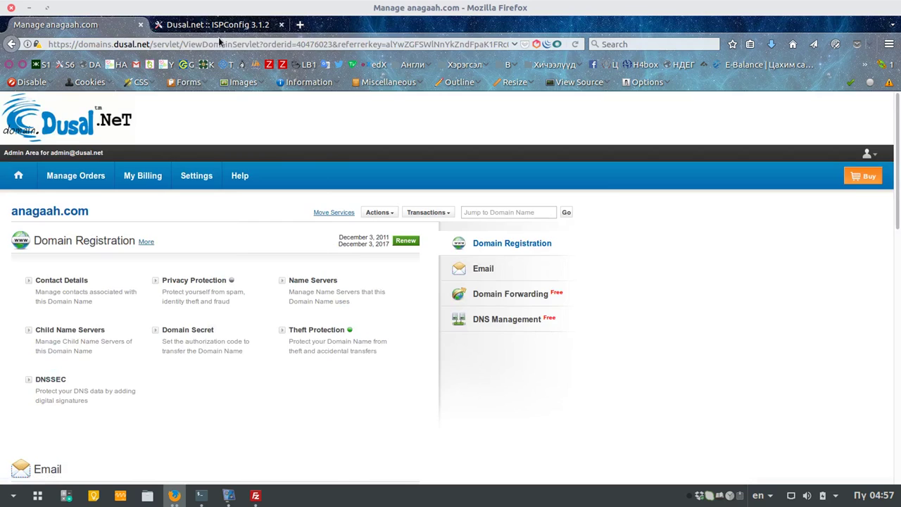
# Step: Open ISPConfig's DNS section and start the Add DNS Zone wizard
pyautogui.click(217, 26)
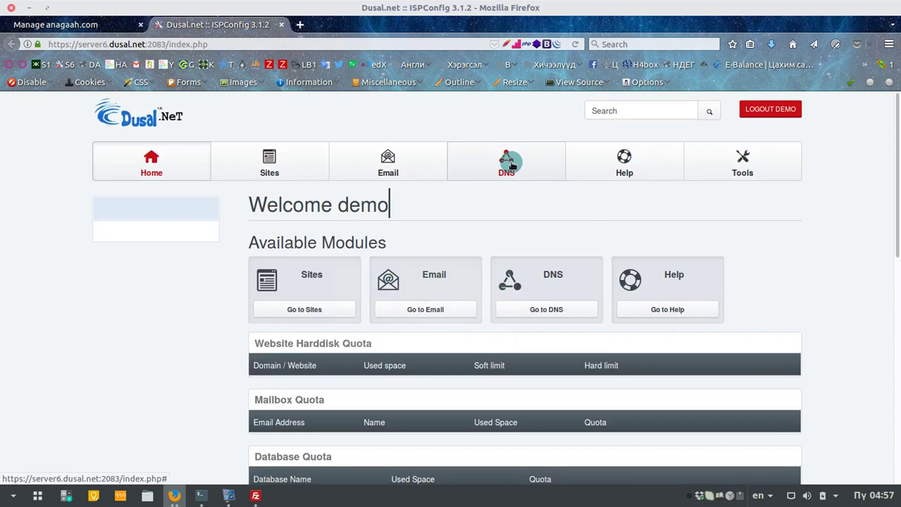
pyautogui.click(508, 162)
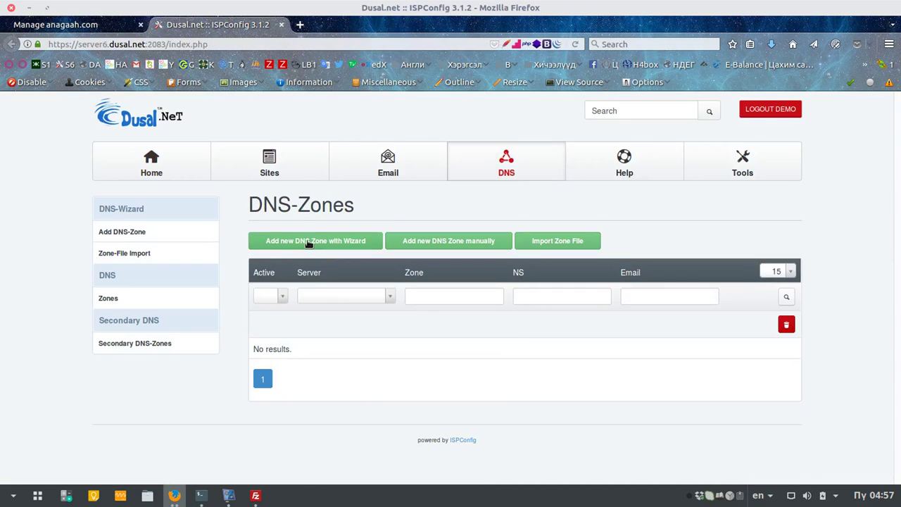
pyautogui.click(327, 243)
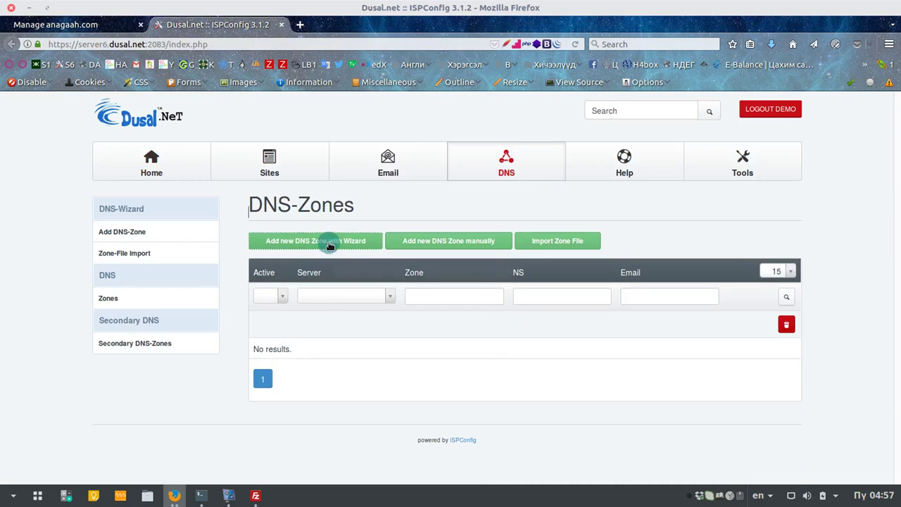
pyautogui.scroll(-3, 513, 304)
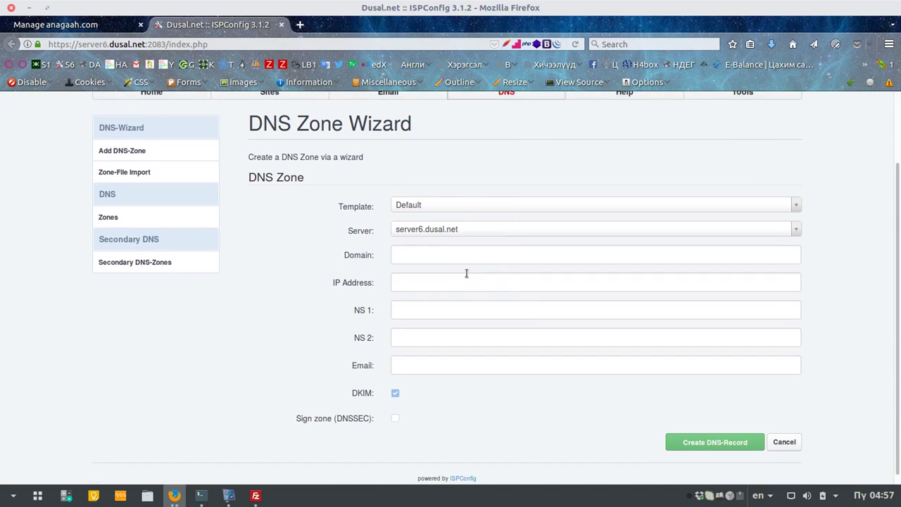
# Step: Choose ns9.dusal.net as the zone's server and enter anagaah.com as the domain
pyautogui.click(451, 255)
pyautogui.click(452, 237)
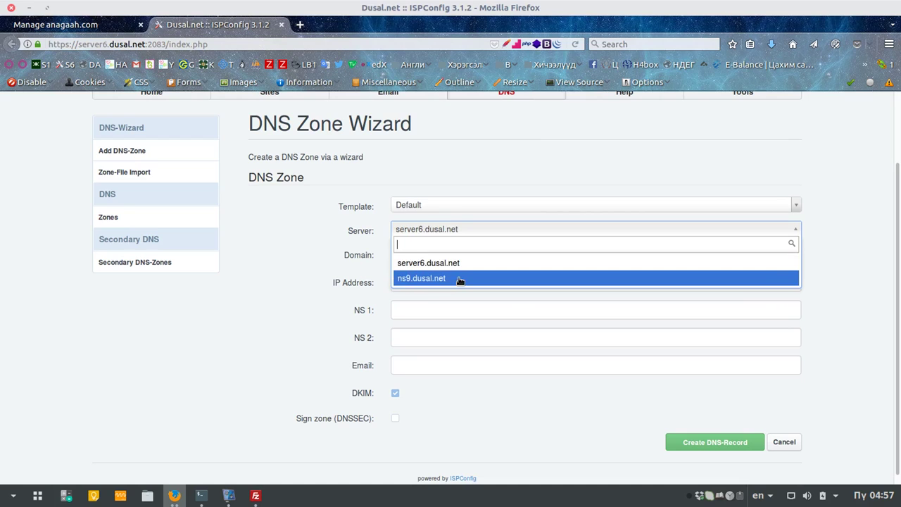
pyautogui.click(459, 280)
pyautogui.click(454, 230)
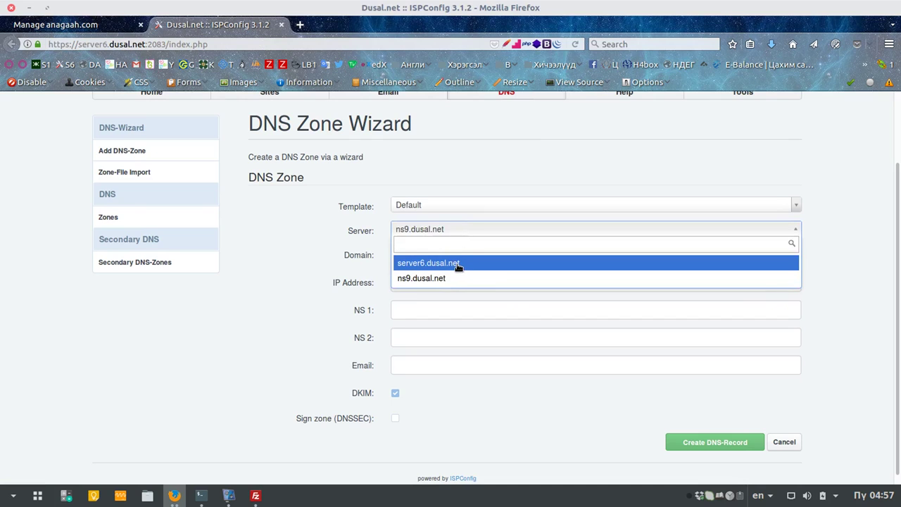
pyautogui.click(453, 278)
pyautogui.click(425, 253)
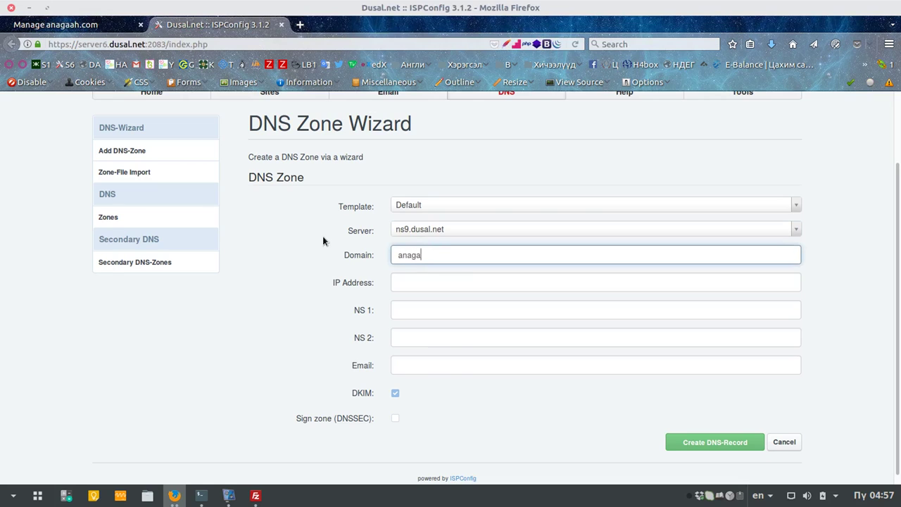
# Step: Set the zone's IP address to 124.158.124.37, keeping server ns9.dusal.net
pyautogui.click(434, 283)
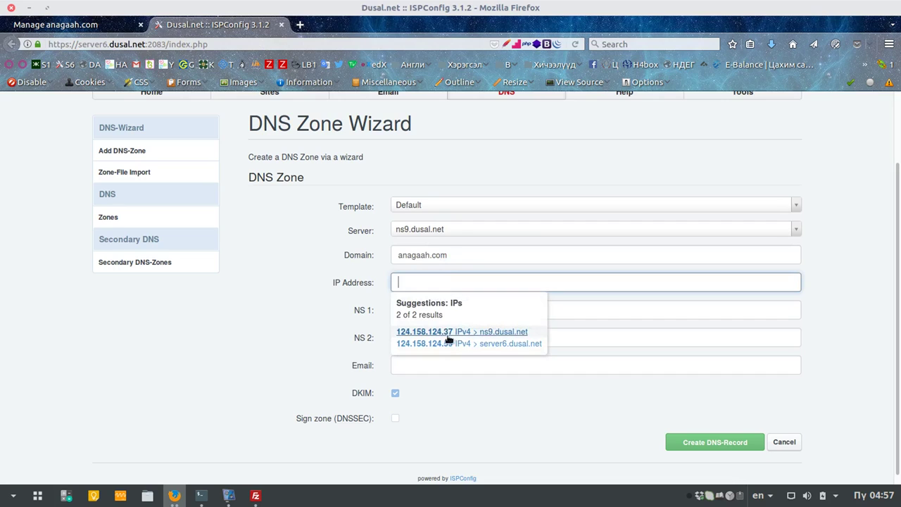
pyautogui.click(518, 329)
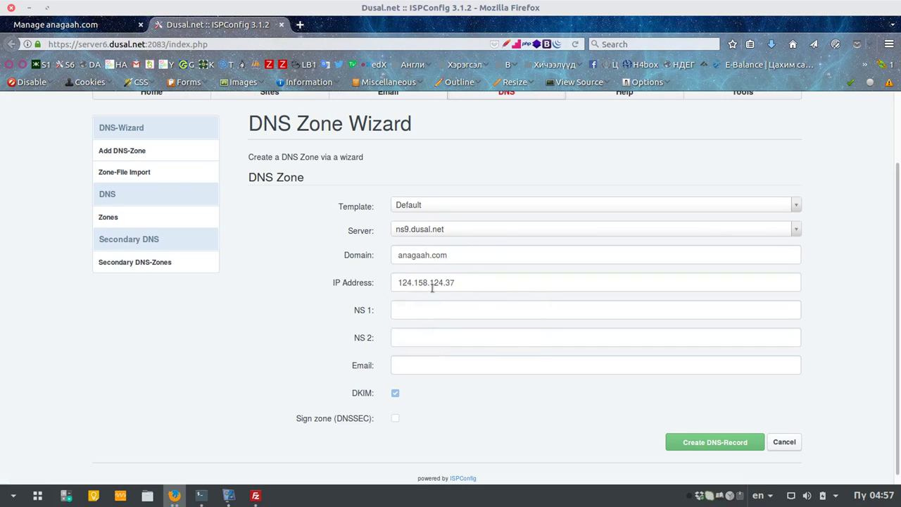
pyautogui.click(476, 231)
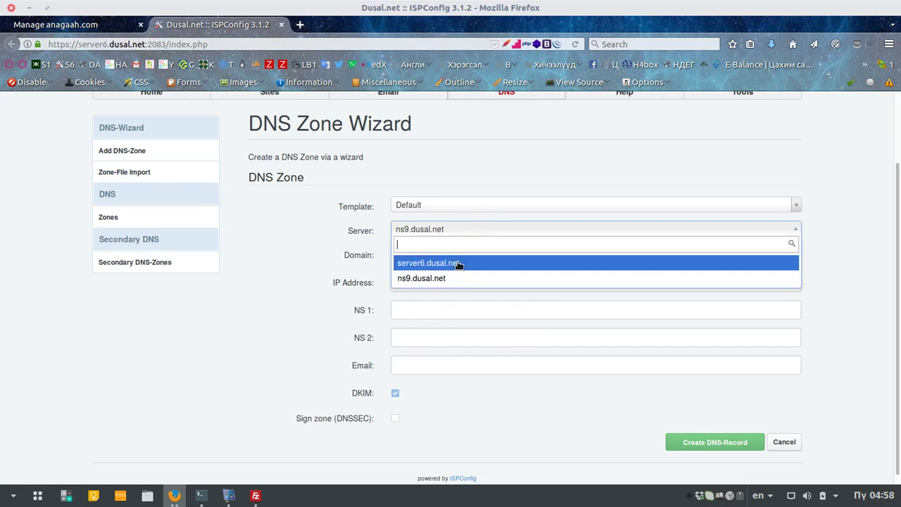
pyautogui.click(458, 261)
pyautogui.click(476, 282)
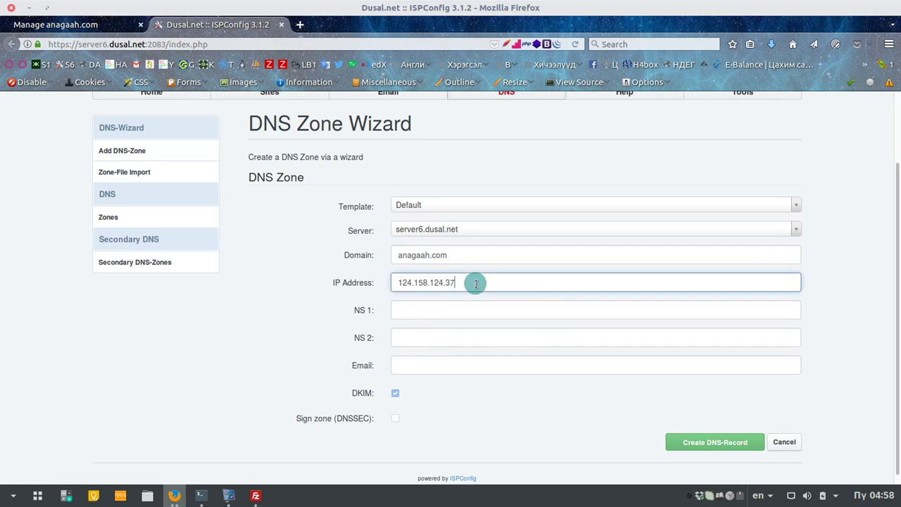
pyautogui.click(465, 229)
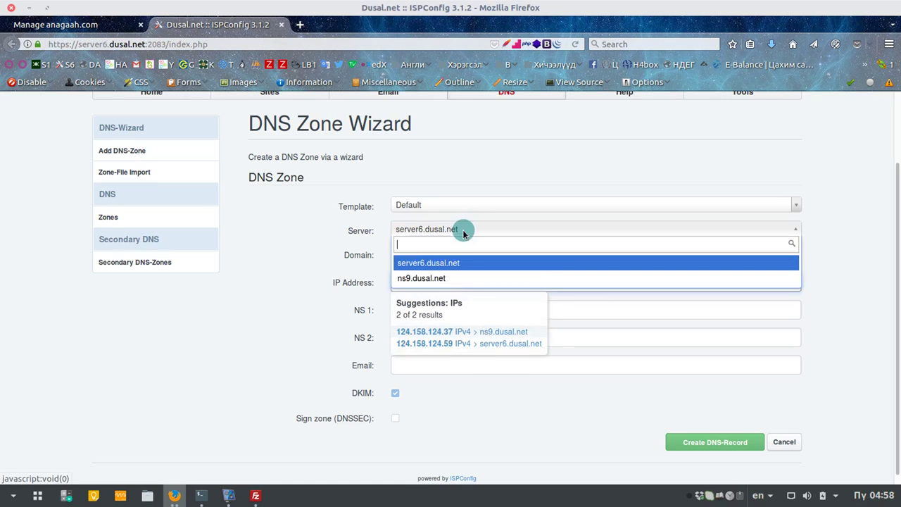
pyautogui.click(451, 277)
pyautogui.click(472, 285)
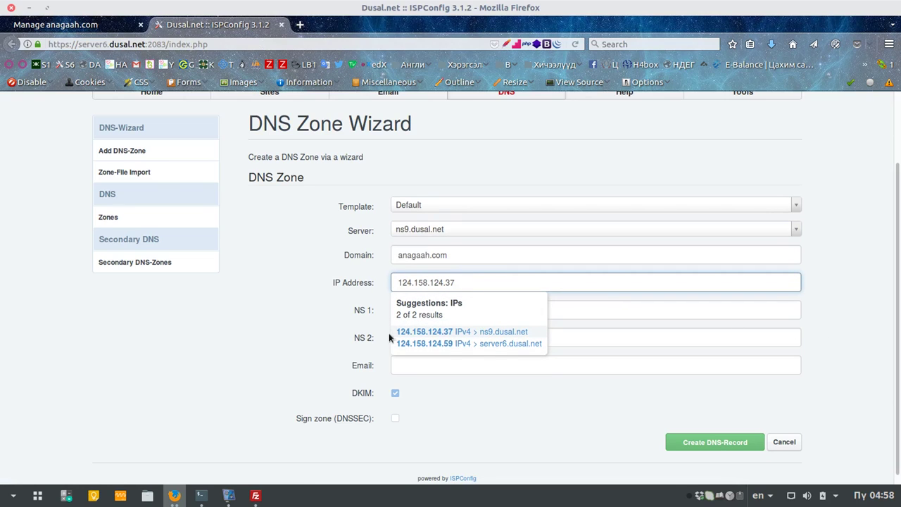
pyautogui.click(857, 334)
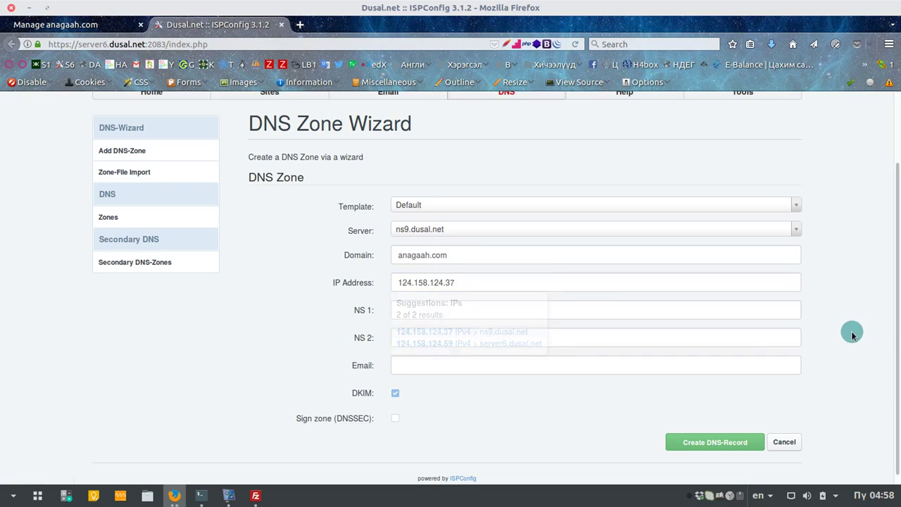
pyautogui.click(63, 25)
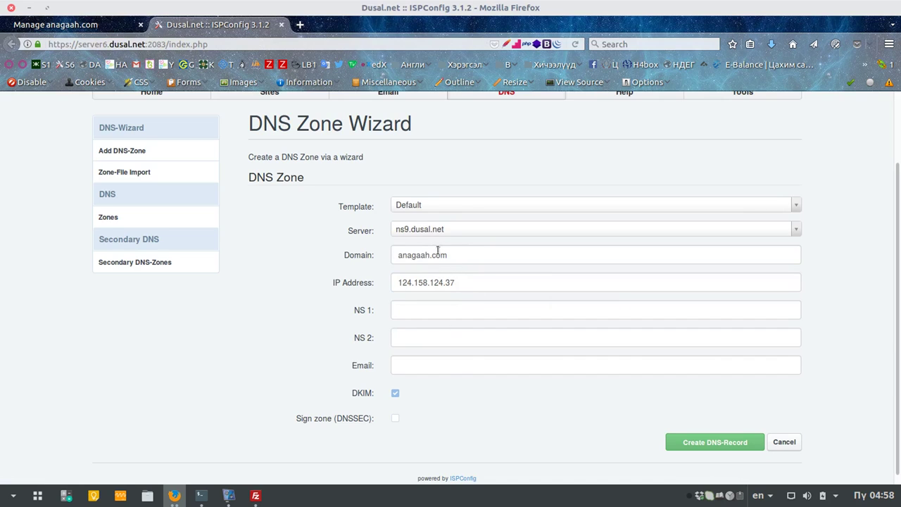
# Step: Fill in the name servers and contact e-mail, then create the anagaah.com zone
pyautogui.click(436, 312)
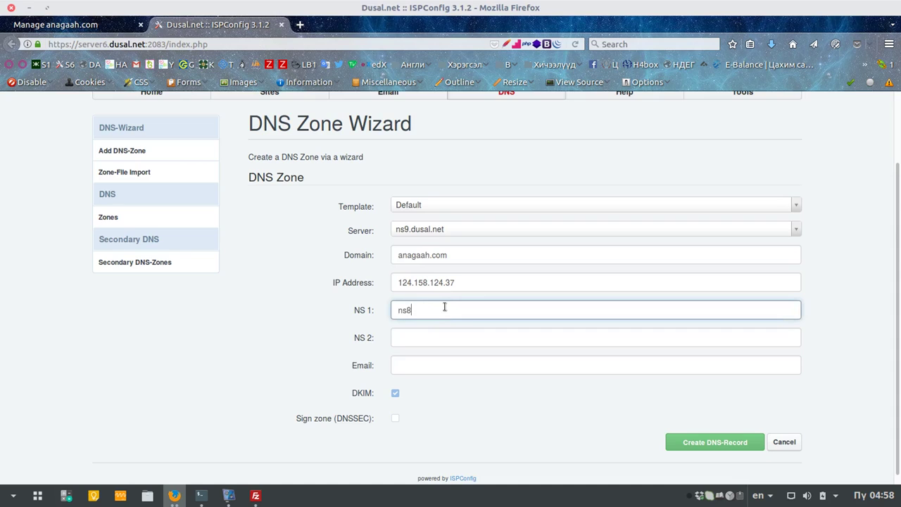
pyautogui.press('Tab')
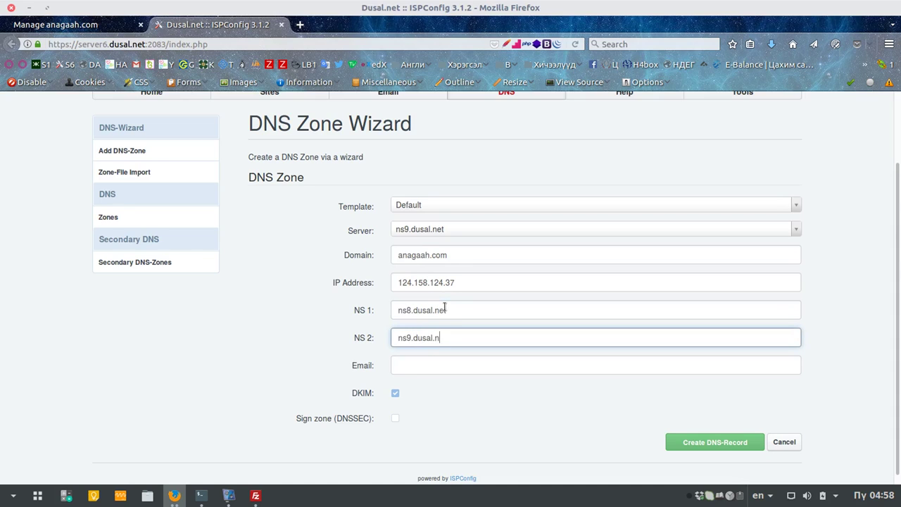
pyautogui.click(443, 364)
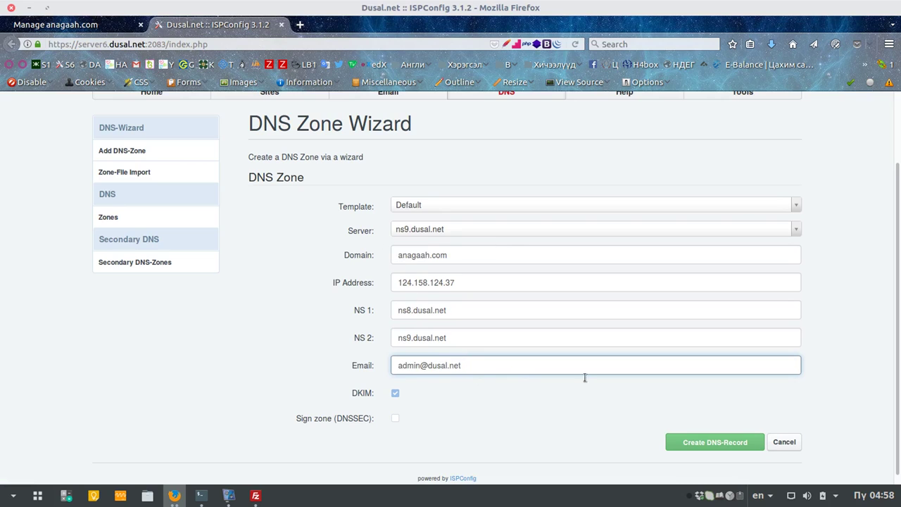
pyautogui.click(714, 444)
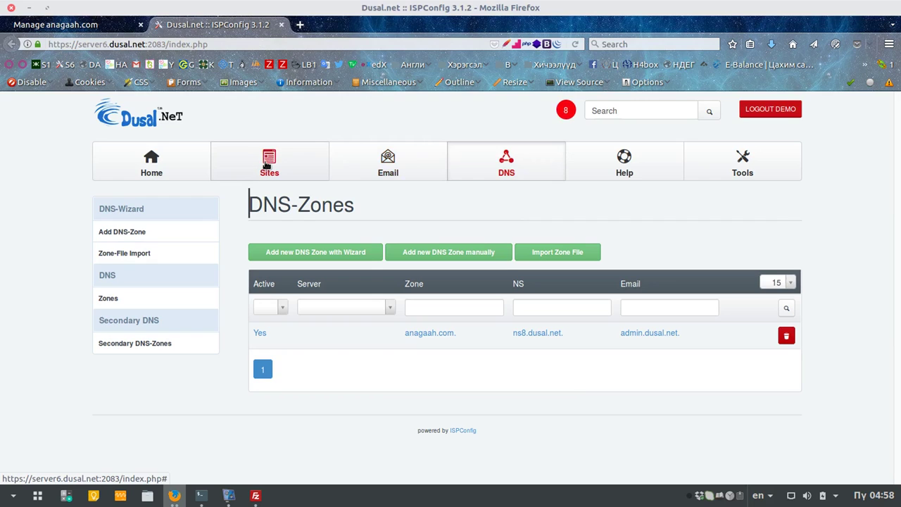
pyautogui.click(266, 164)
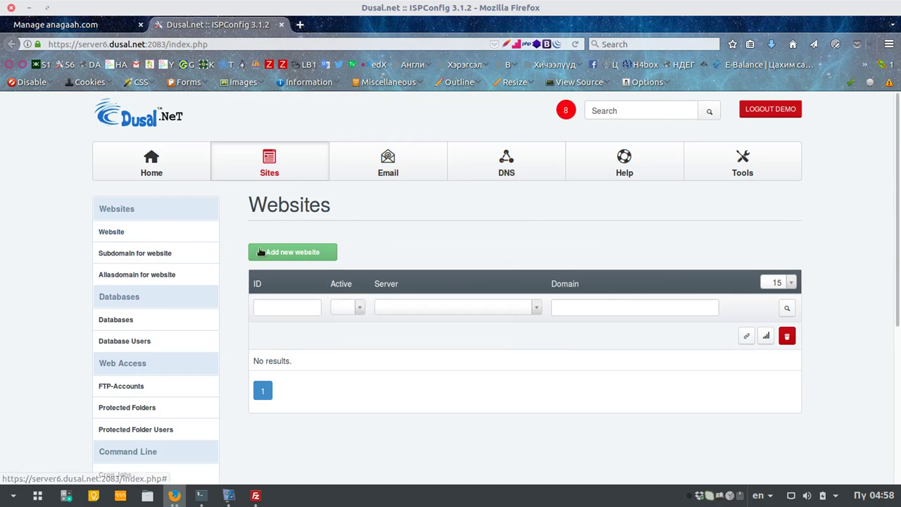
pyautogui.click(316, 255)
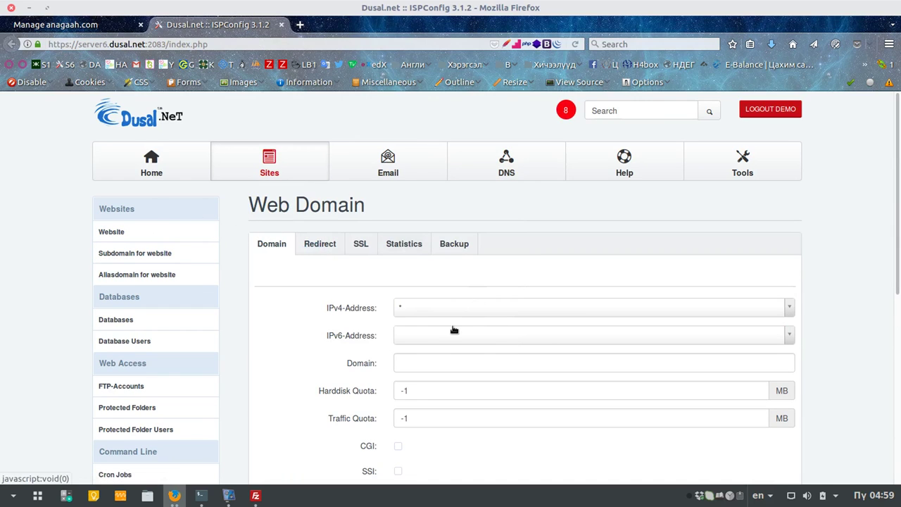
pyautogui.click(449, 307)
pyautogui.click(440, 353)
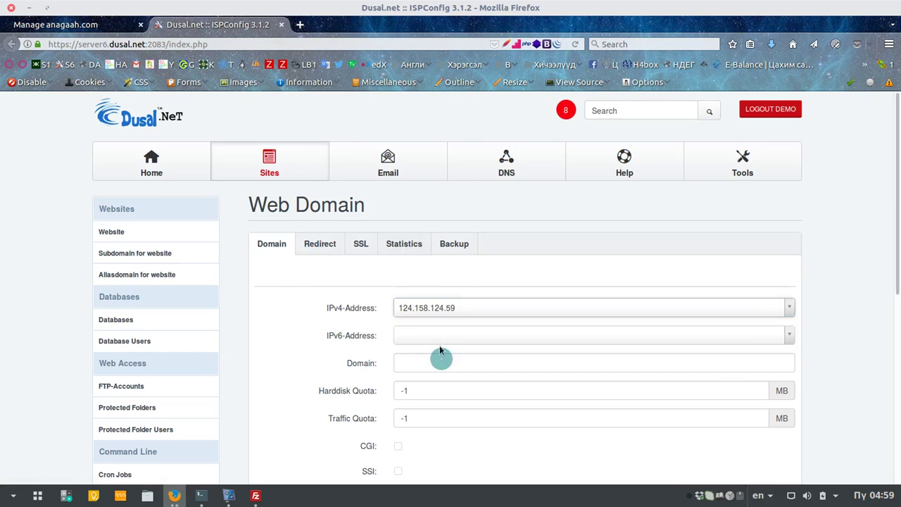
pyautogui.click(441, 335)
pyautogui.scroll(-1, 447, 316)
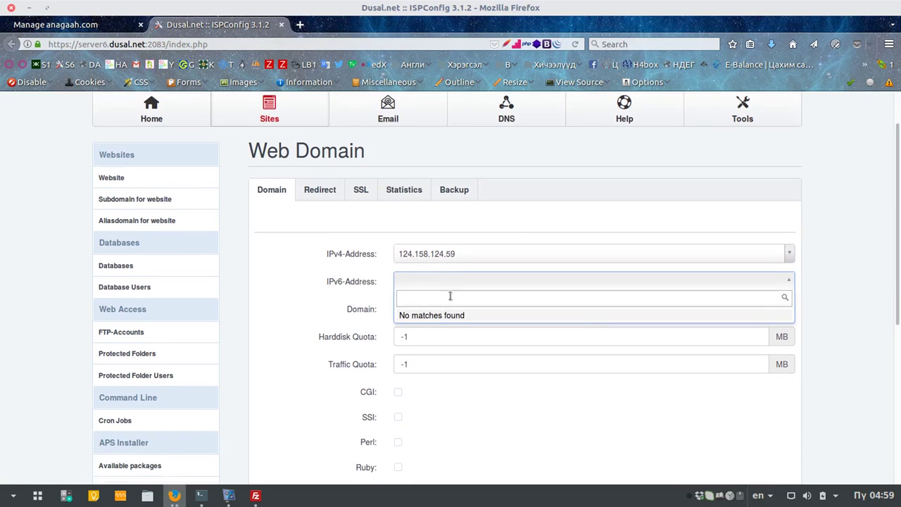
pyautogui.click(469, 253)
pyautogui.click(469, 253)
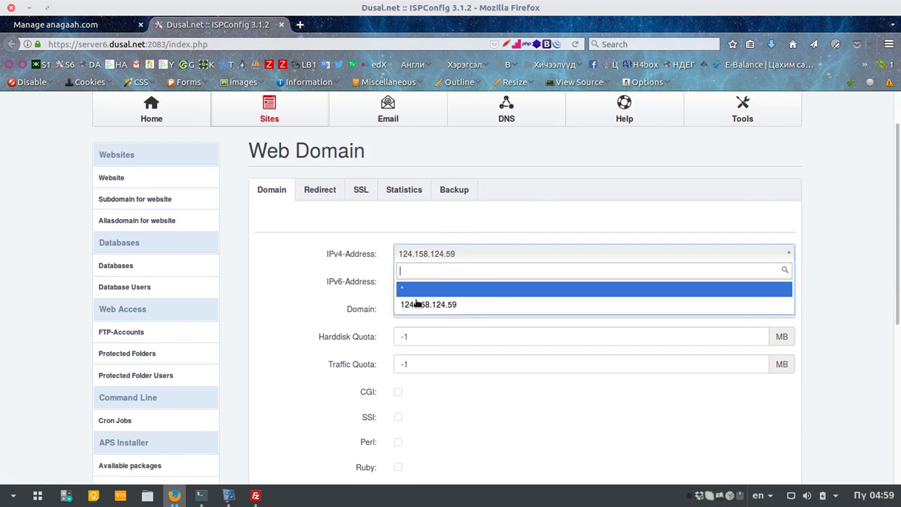
pyautogui.click(379, 220)
pyautogui.click(432, 254)
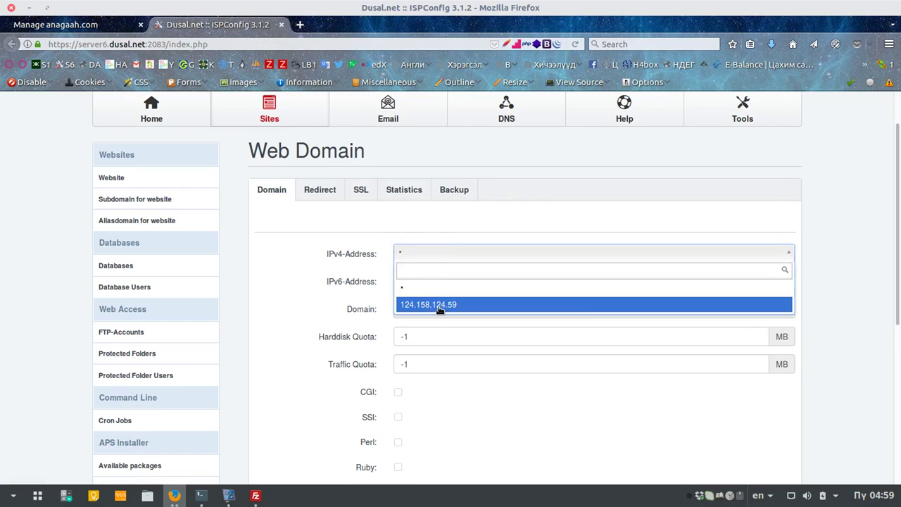
pyautogui.click(531, 160)
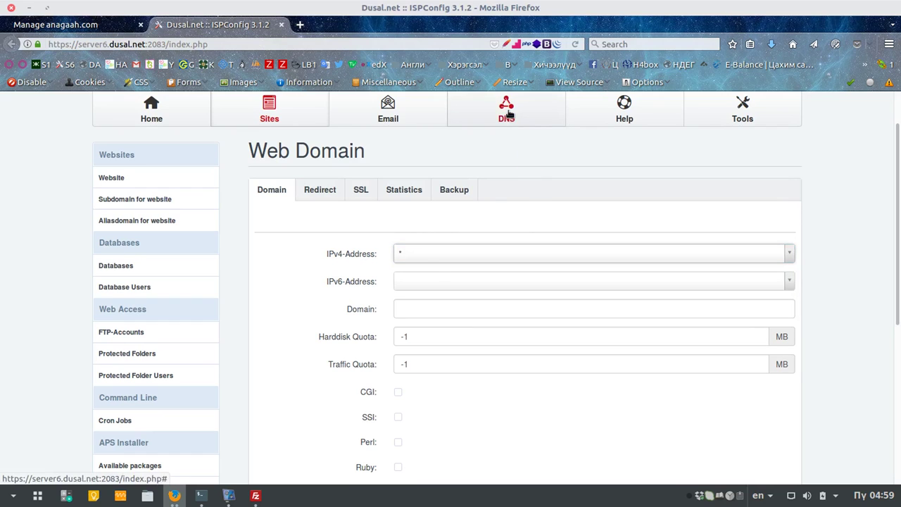
pyautogui.click(423, 254)
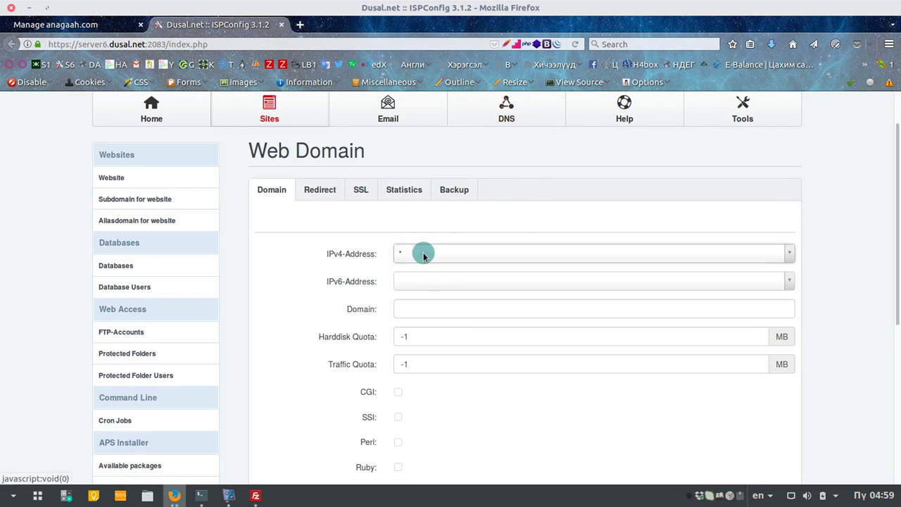
pyautogui.click(513, 150)
pyautogui.click(508, 111)
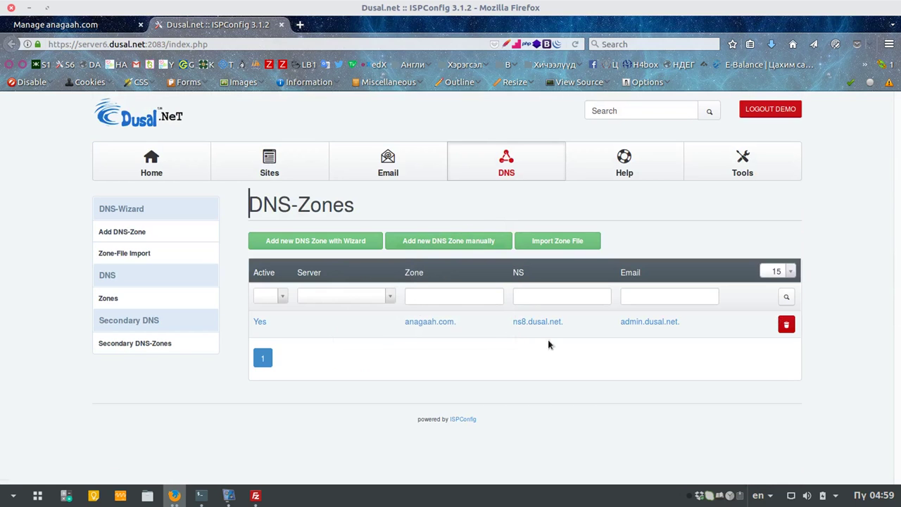
# Step: Open the anagaah.com zone and review its zone-transfer and Update ACL settings
pyautogui.click(445, 324)
pyautogui.scroll(-3, 589, 312)
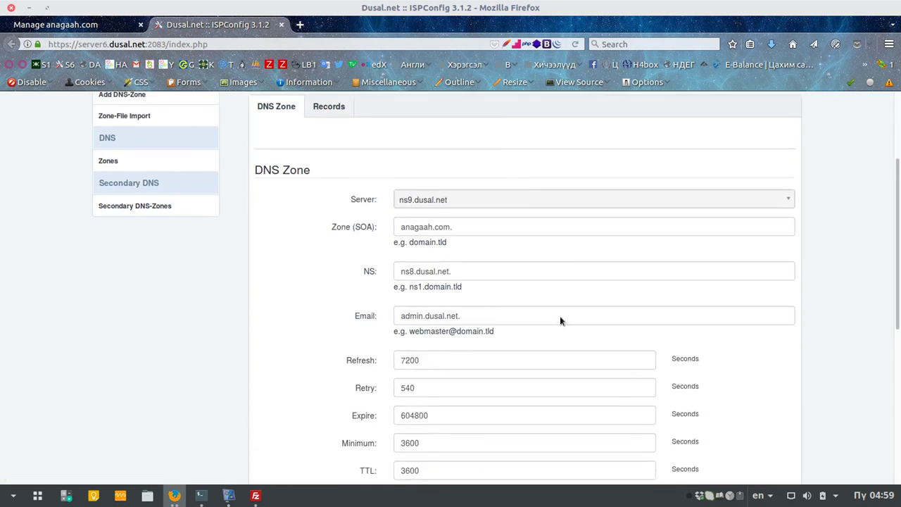
pyautogui.scroll(-5, 534, 313)
pyautogui.click(473, 259)
pyautogui.click(793, 326)
pyautogui.scroll(-2, 179, 256)
pyautogui.scroll(3, 439, 234)
pyautogui.scroll(6, 429, 211)
# Step: Show the zone's records and inspect the anagaah.com. A record without changes
pyautogui.click(350, 164)
pyautogui.scroll(-1, 516, 301)
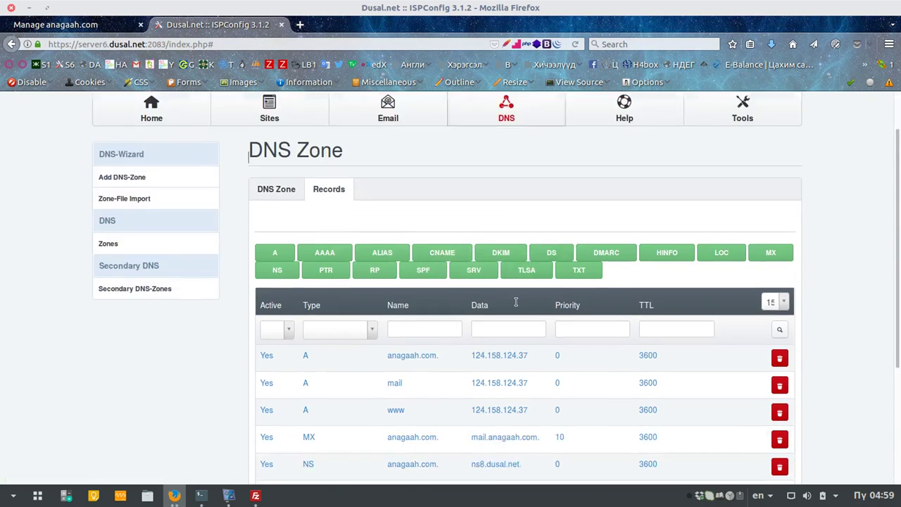
pyautogui.scroll(-3, 516, 301)
pyautogui.scroll(-2, 499, 242)
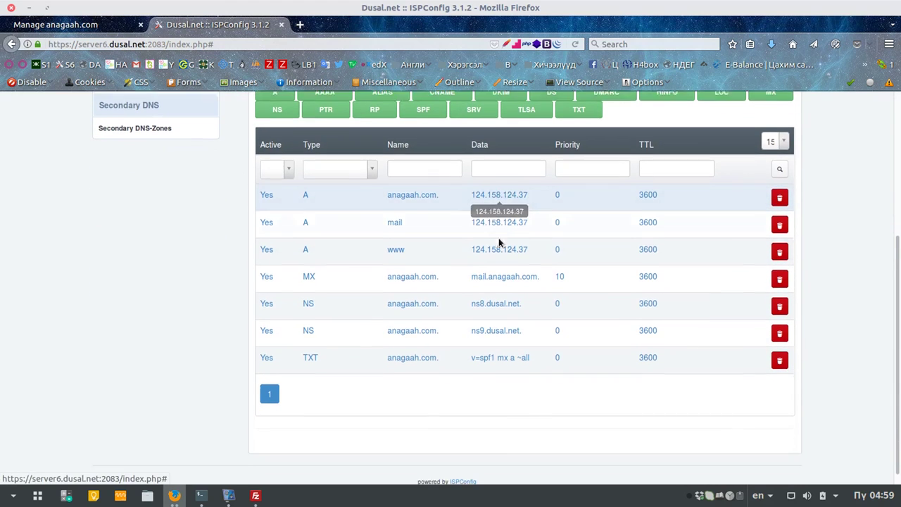
pyautogui.click(501, 194)
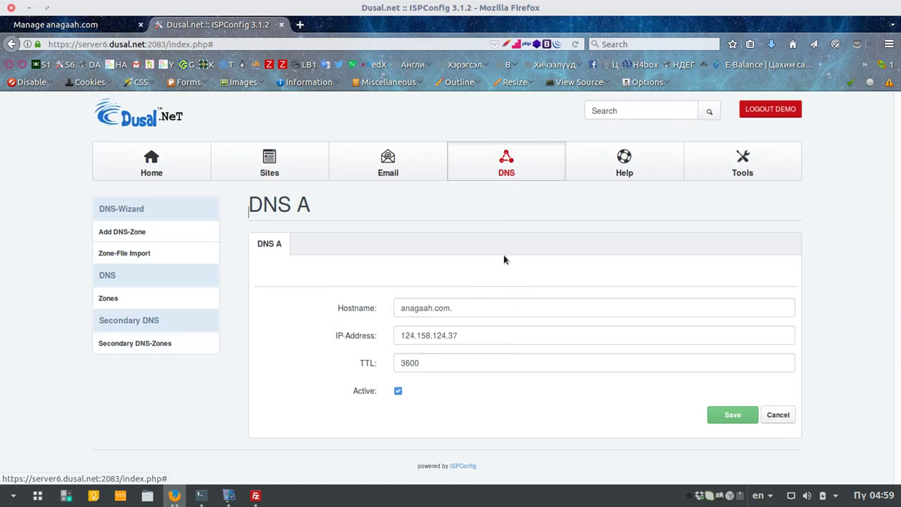
pyautogui.click(778, 416)
# Step: Review the zone's A, MX, NS and TXT records list
pyautogui.scroll(-4, 429, 255)
pyautogui.scroll(-2, 429, 256)
pyautogui.scroll(5, 430, 256)
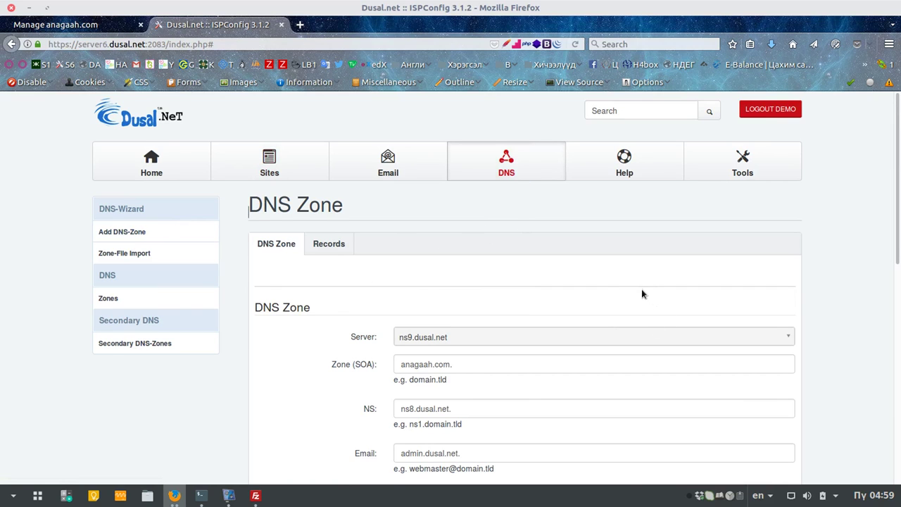
pyautogui.scroll(-3, 641, 294)
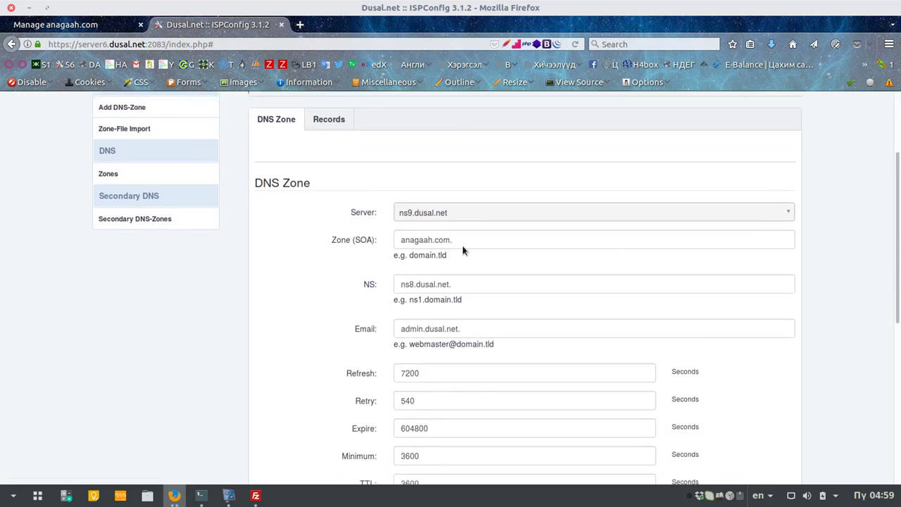
pyautogui.scroll(-5, 462, 250)
pyautogui.scroll(3, 352, 233)
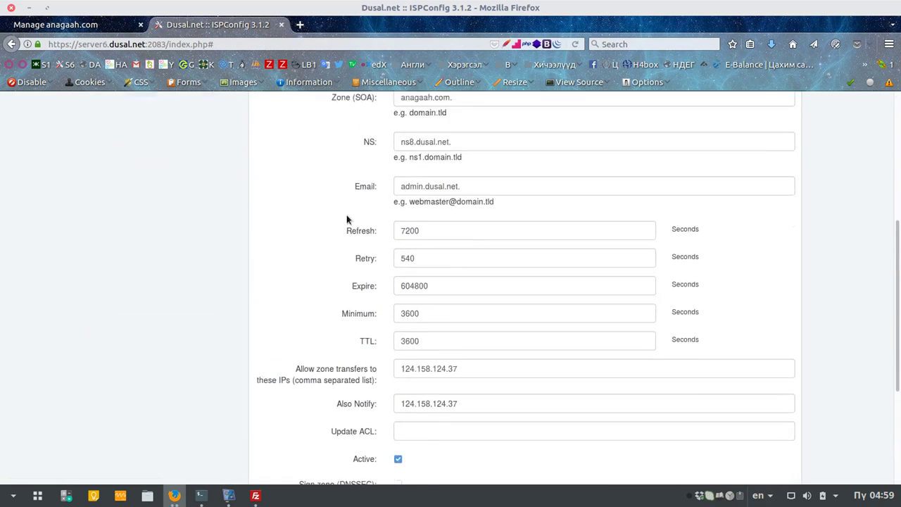
pyautogui.scroll(6, 345, 204)
pyautogui.click(328, 241)
pyautogui.scroll(-5, 493, 246)
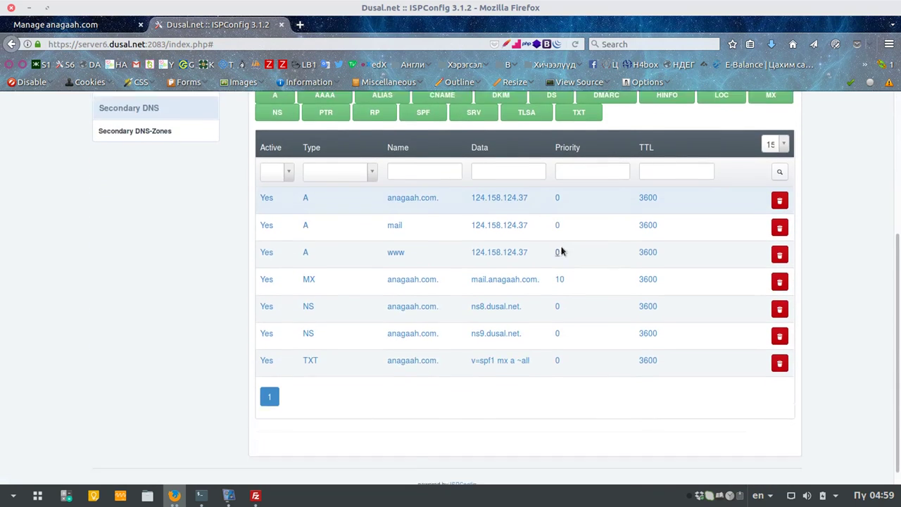
# Step: Change the anagaah.com. A record's IP to 124.158.124.59 and save
pyautogui.click(413, 181)
pyautogui.click(476, 335)
pyautogui.press('BackSpace')
pyautogui.press('BackSpace')
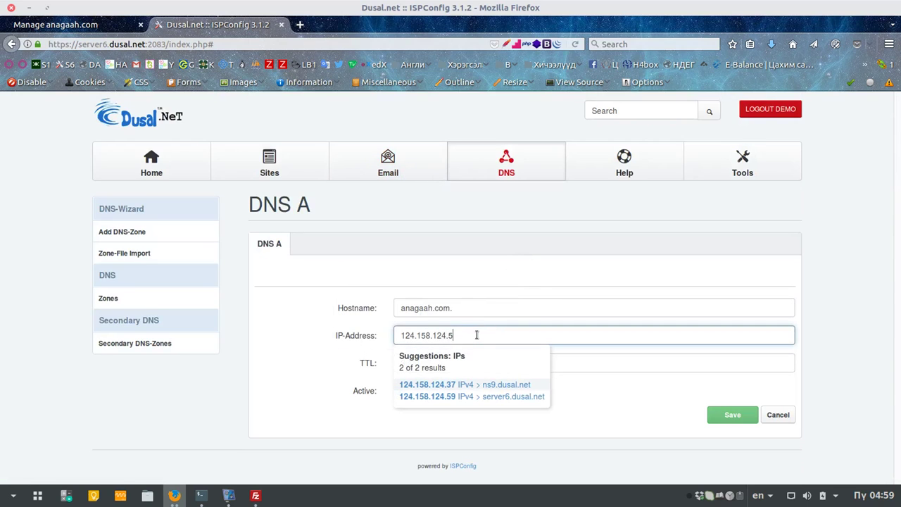
pyautogui.click(504, 399)
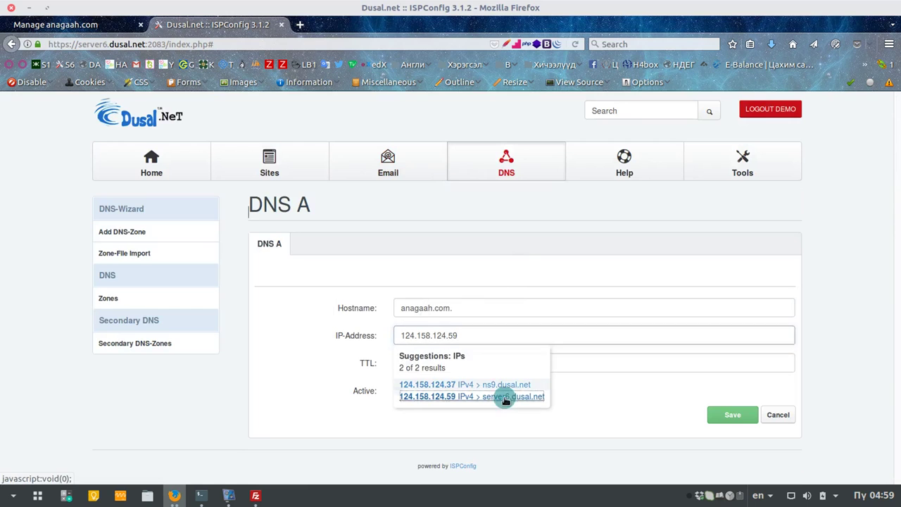
pyautogui.click(733, 416)
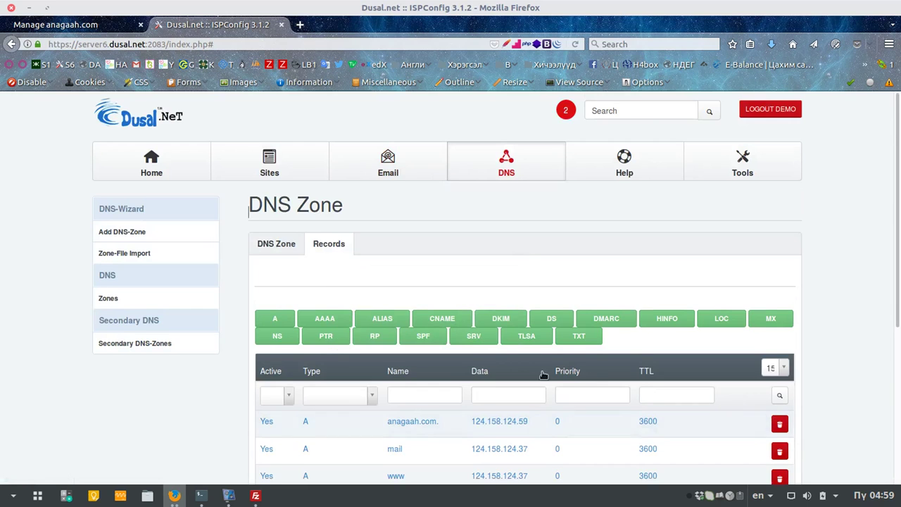
# Step: Change the mail A record's IP to 124.158.124.59 and save
pyautogui.scroll(-3, 500, 344)
pyautogui.click(502, 287)
pyautogui.click(465, 335)
pyautogui.press('BackSpace')
pyautogui.press('BackSpace')
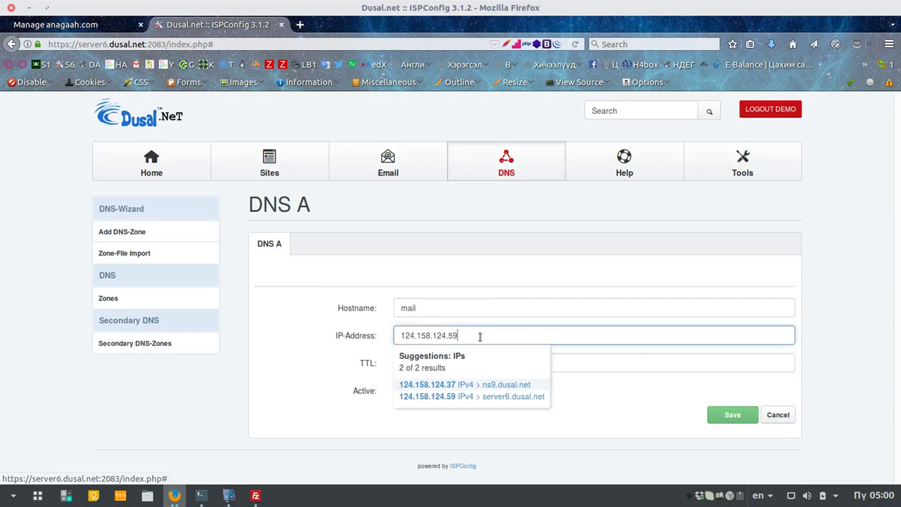
pyautogui.click(478, 395)
pyautogui.click(732, 417)
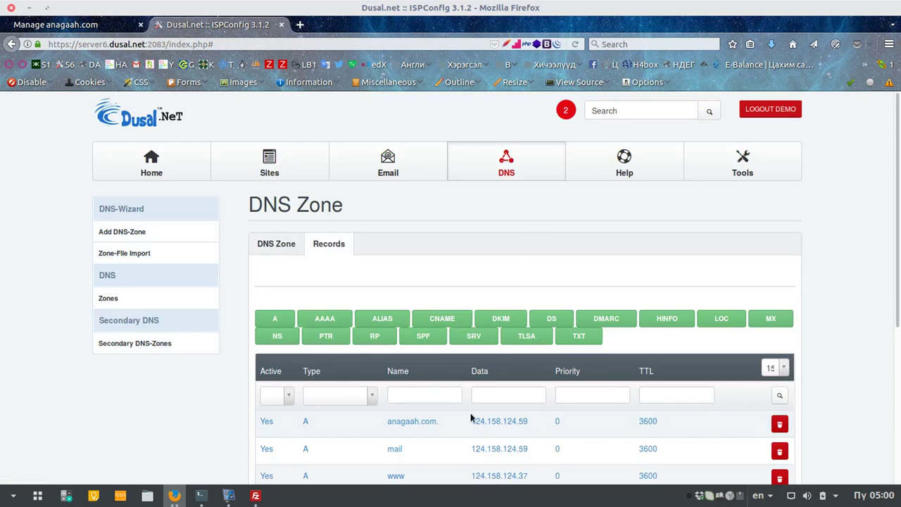
# Step: Change the www A record's IP to 124.158.124.59 and save
pyautogui.scroll(-3, 478, 401)
pyautogui.click(503, 367)
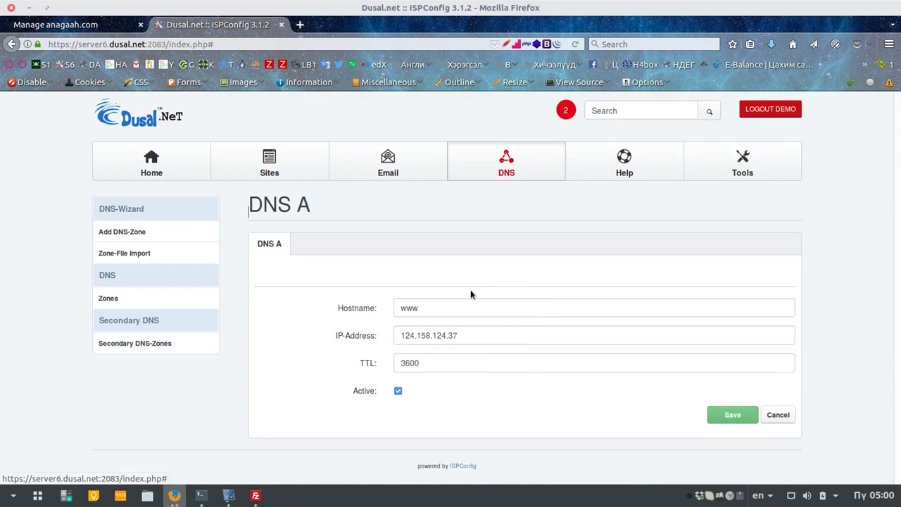
pyautogui.click(465, 331)
pyautogui.press('BackSpace')
pyautogui.press('BackSpace')
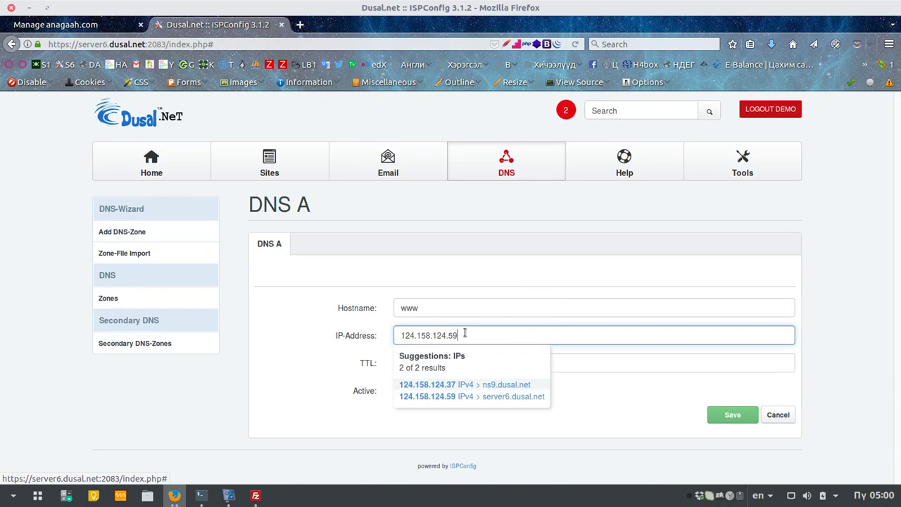
pyautogui.write('59')
pyautogui.click(488, 396)
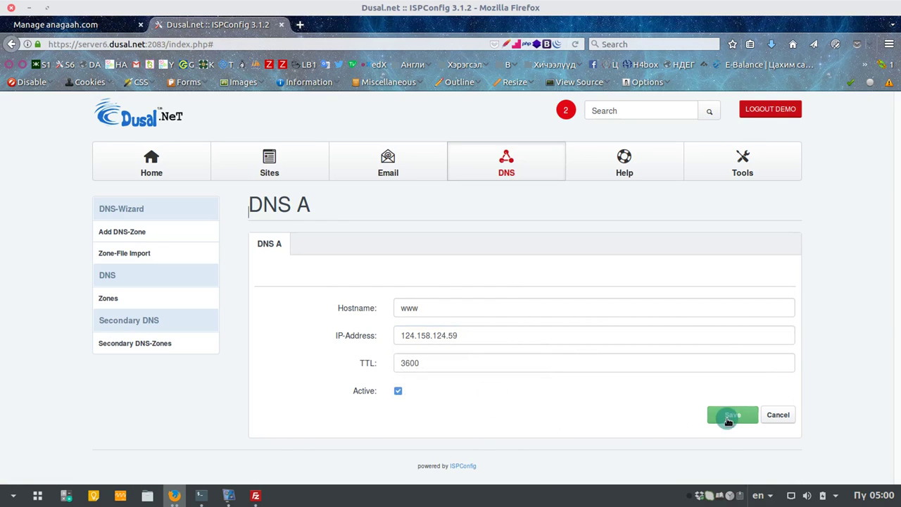
pyautogui.click(728, 415)
pyautogui.scroll(-4, 577, 394)
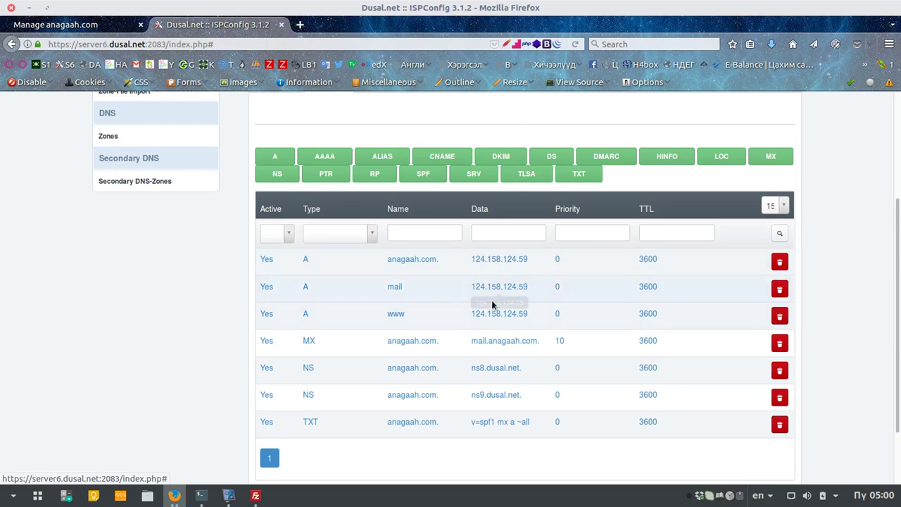
pyautogui.scroll(3, 239, 211)
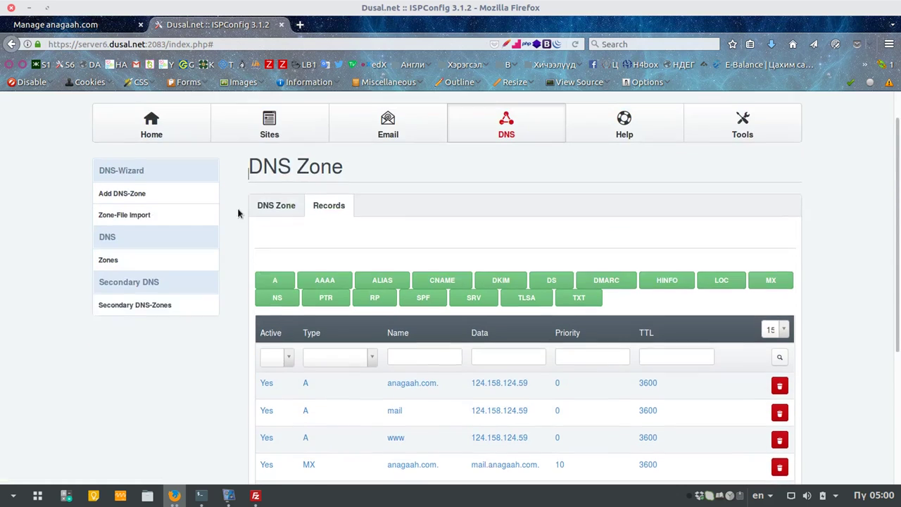
# Step: Start a new website on IPv4 124.158.124.59 with domain anagaah.com
pyautogui.click(271, 166)
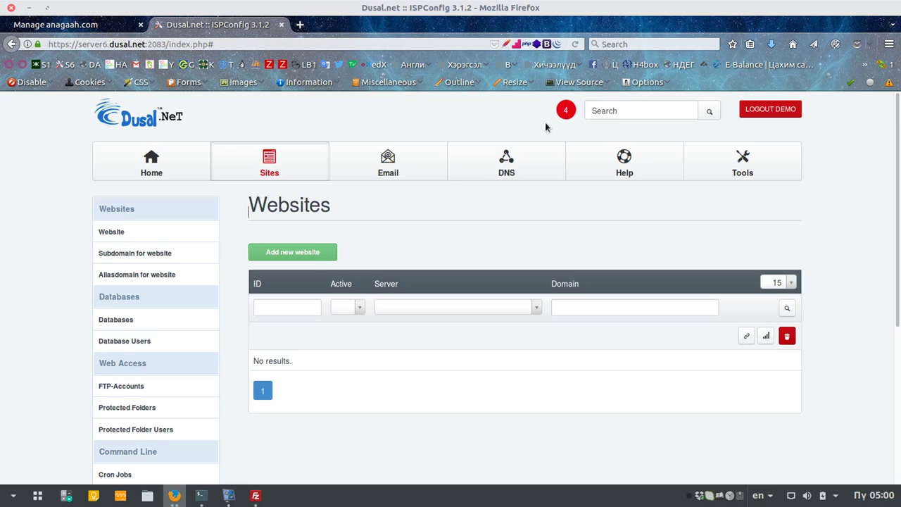
pyautogui.click(320, 253)
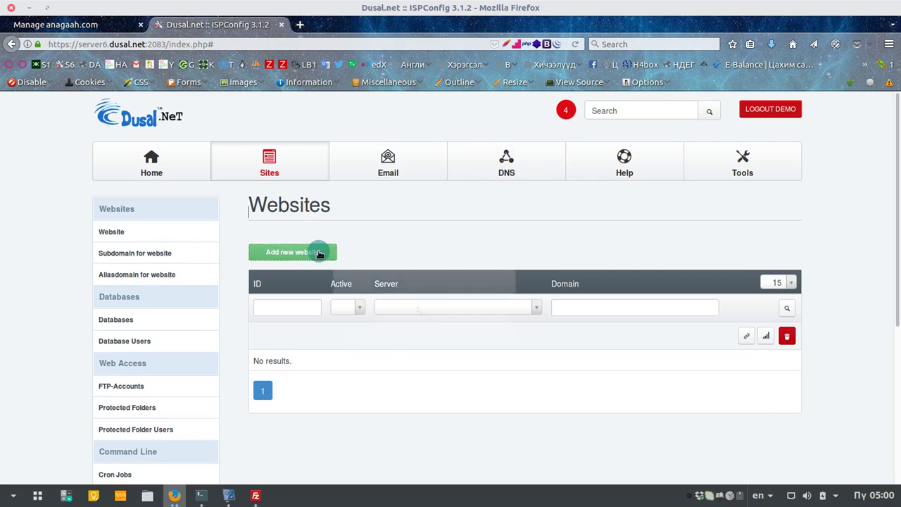
pyautogui.click(432, 307)
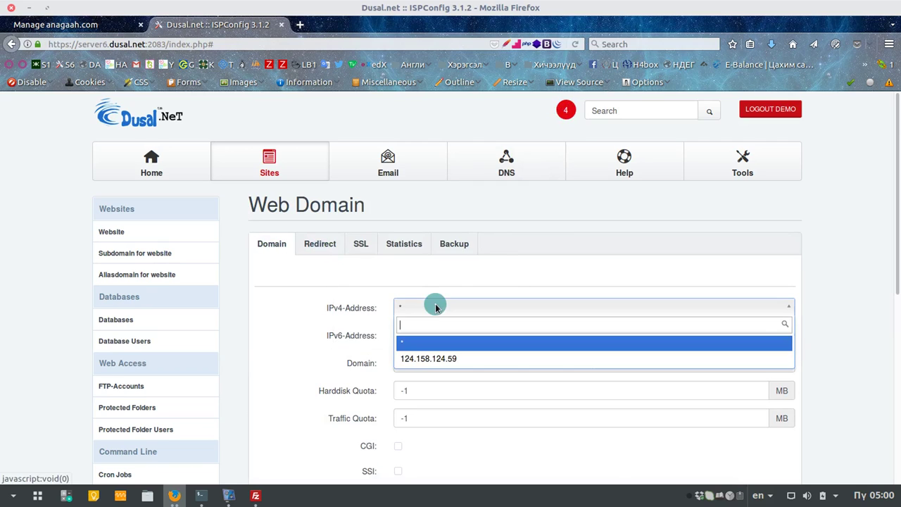
pyautogui.click(436, 359)
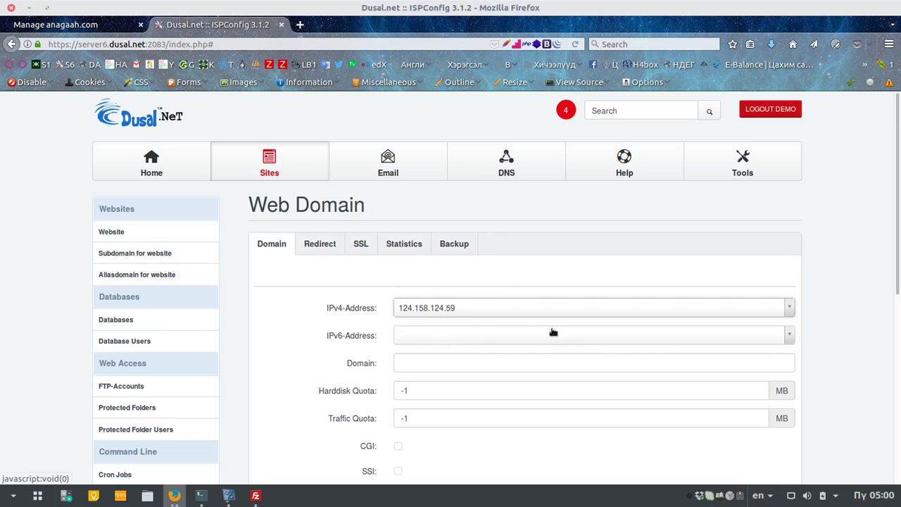
pyautogui.click(439, 361)
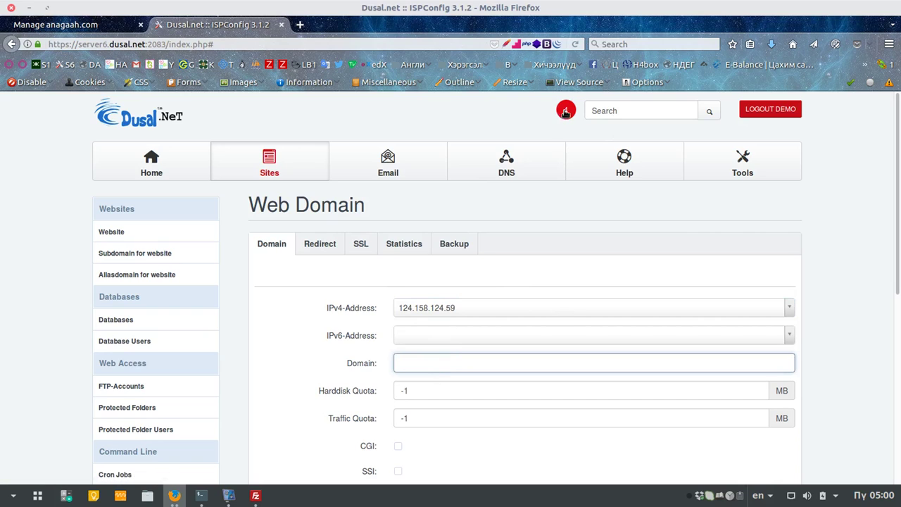
pyautogui.click(446, 366)
pyautogui.write('anagaah.com')
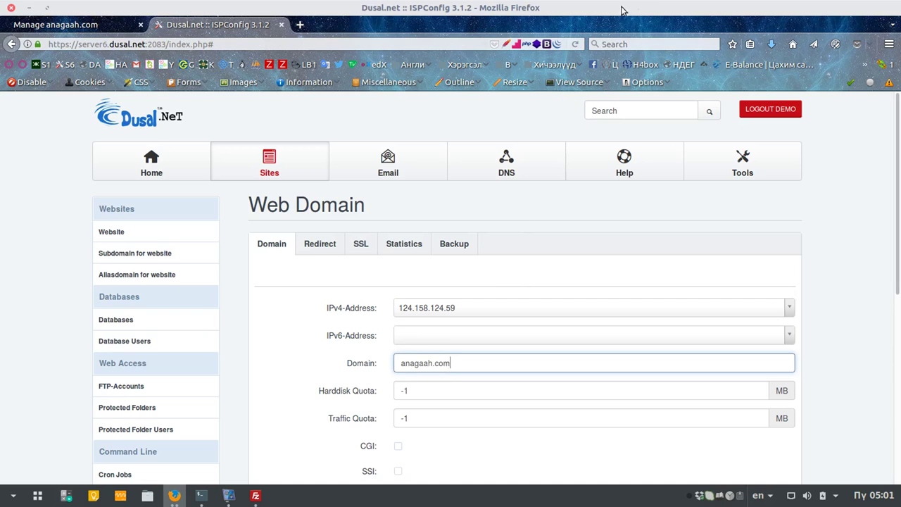
# Step: Set Harddisk Quota to 5000 MB and Traffic Quota to 10000 MB, then save
pyautogui.scroll(-3, 549, 184)
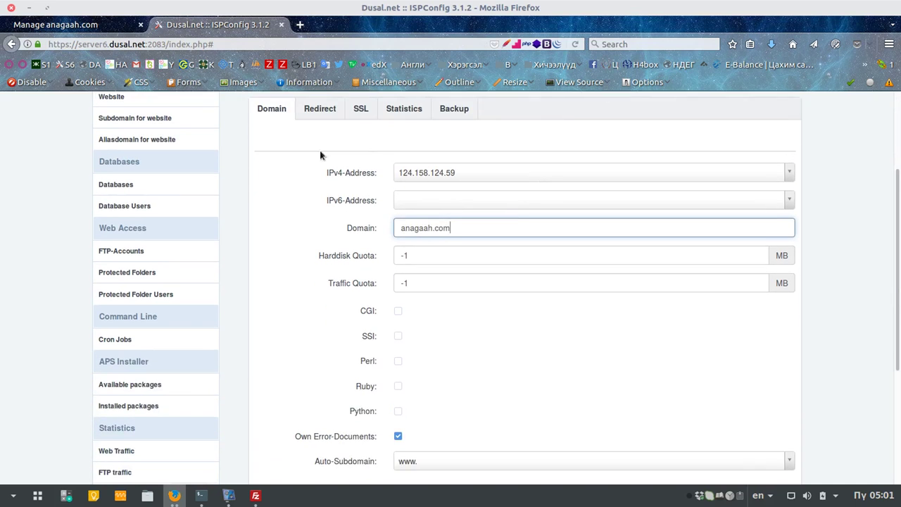
pyautogui.scroll(2, 270, 139)
pyautogui.scroll(-3, 315, 211)
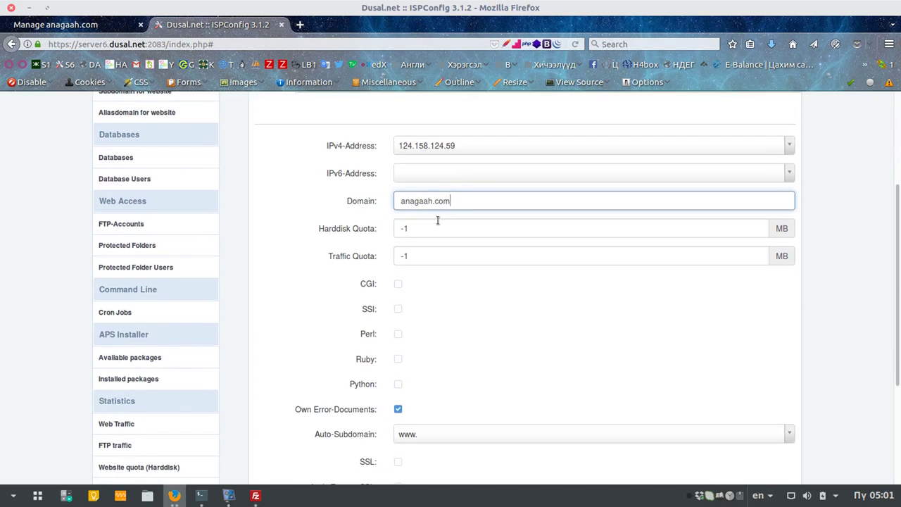
pyautogui.scroll(-1, 430, 222)
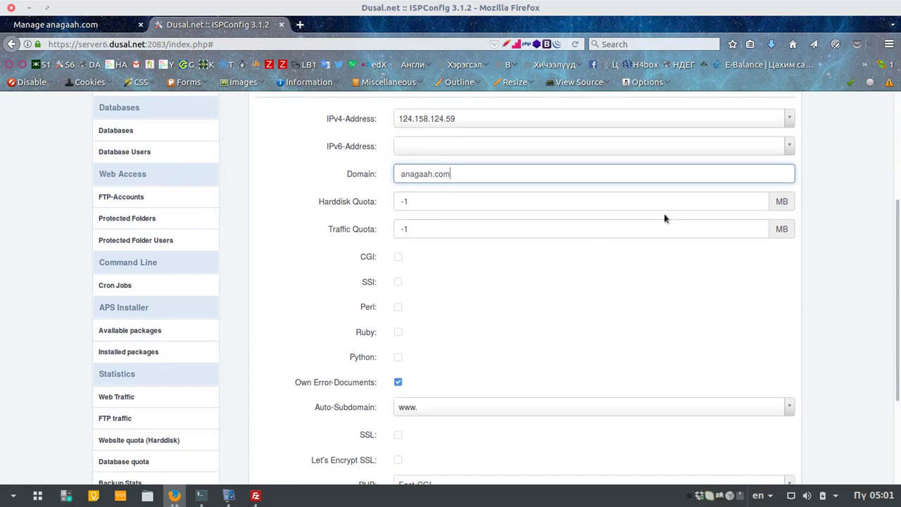
pyautogui.click(518, 201)
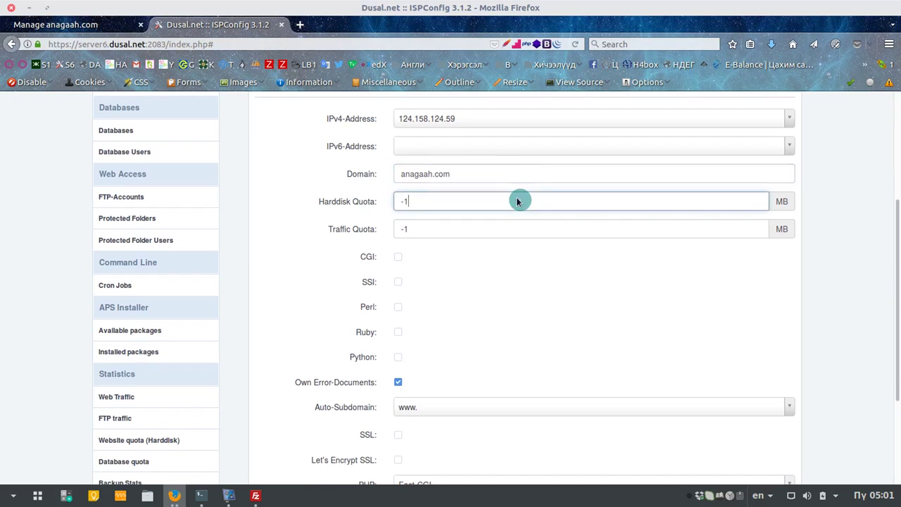
pyautogui.doubleClick(429, 201)
pyautogui.scroll(-1, 415, 232)
pyautogui.write('500')
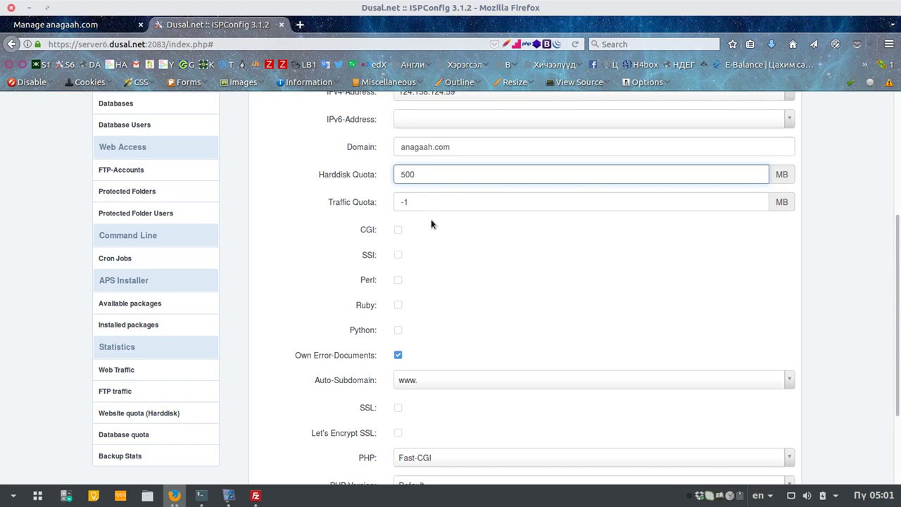
pyautogui.write('0')
pyautogui.doubleClick(435, 202)
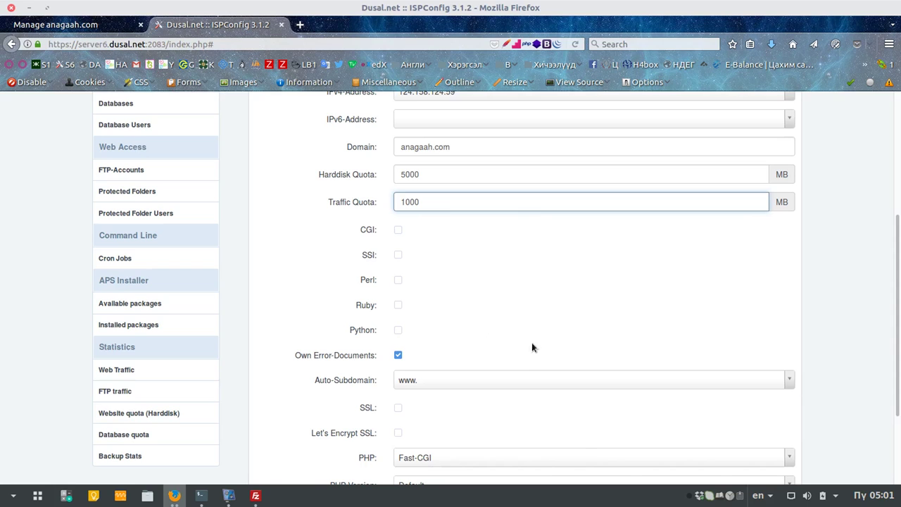
pyautogui.write('0')
pyautogui.scroll(-3, 531, 338)
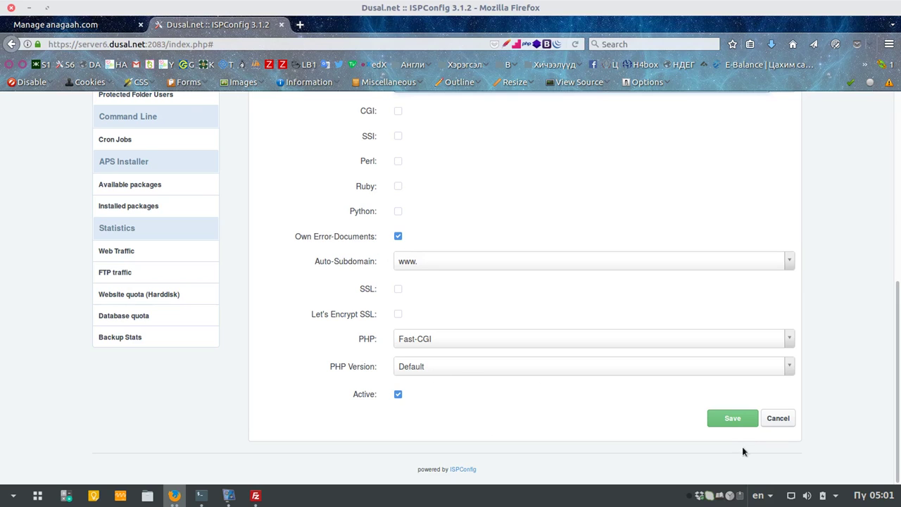
pyautogui.click(742, 422)
pyautogui.scroll(5, 615, 358)
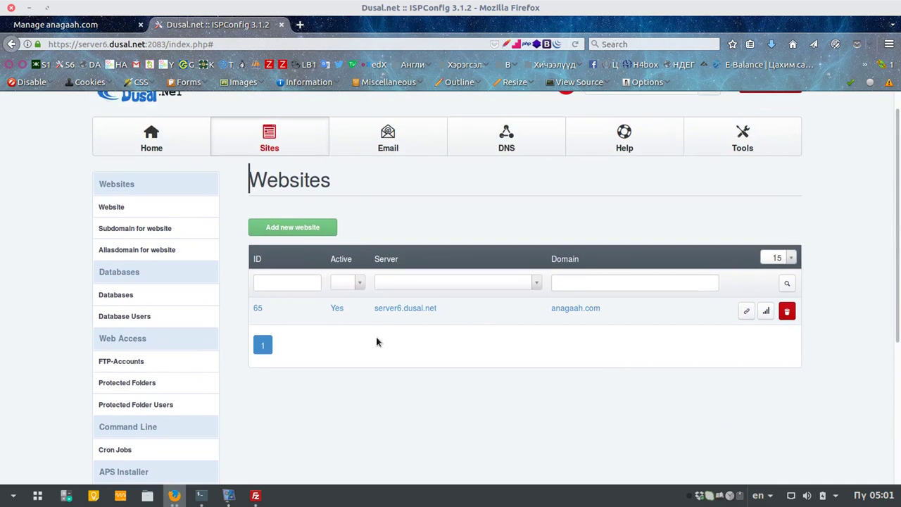
pyautogui.click(400, 308)
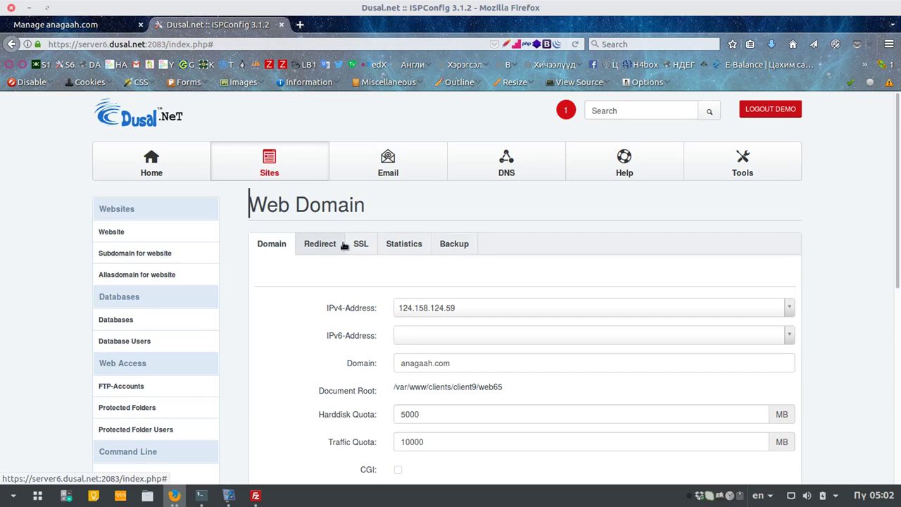
pyautogui.scroll(-2, 452, 193)
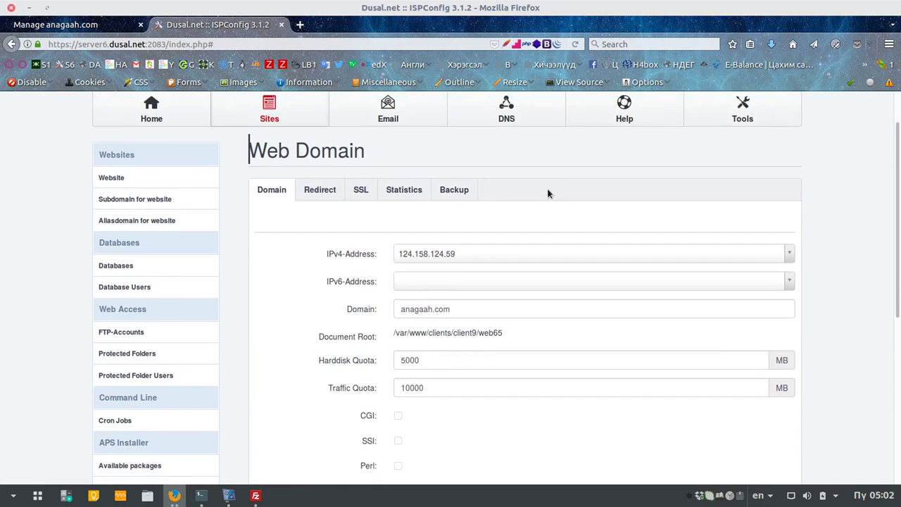
pyautogui.scroll(2, 549, 193)
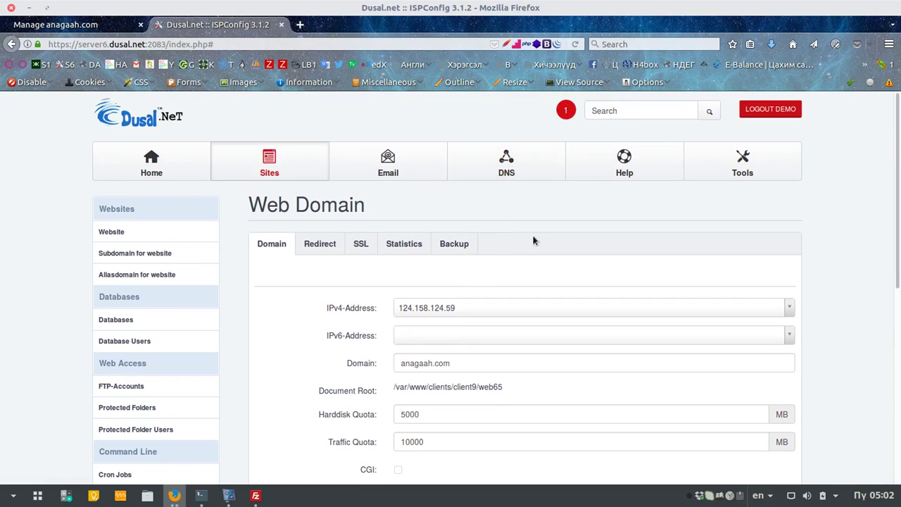
pyautogui.click(318, 241)
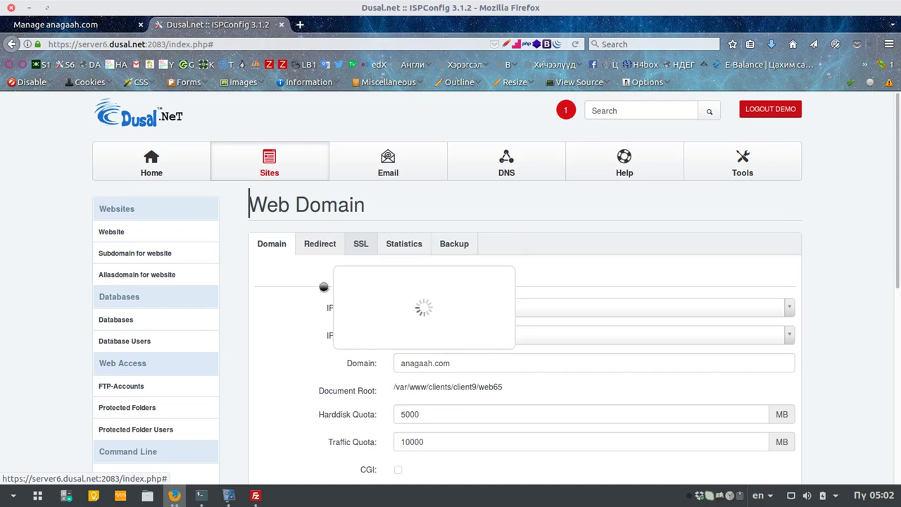
pyautogui.scroll(-5, 304, 321)
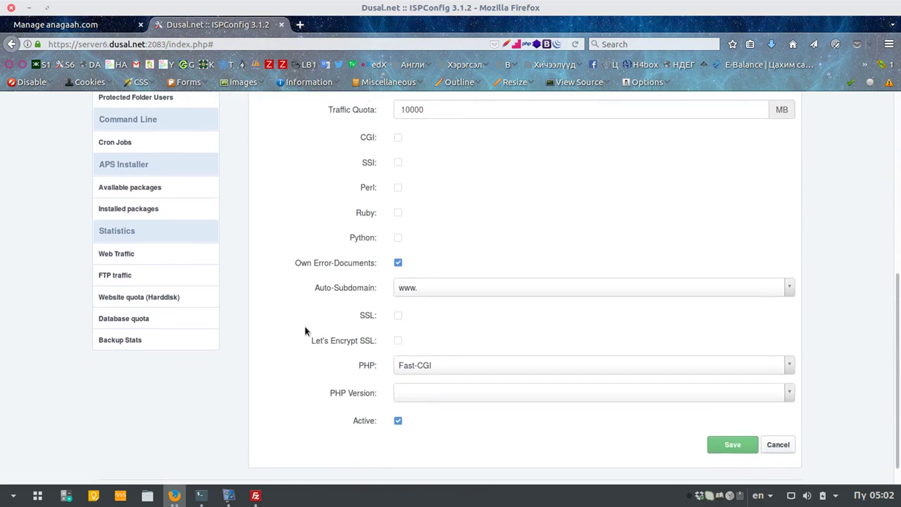
pyautogui.scroll(3, 305, 325)
pyautogui.scroll(2, 309, 309)
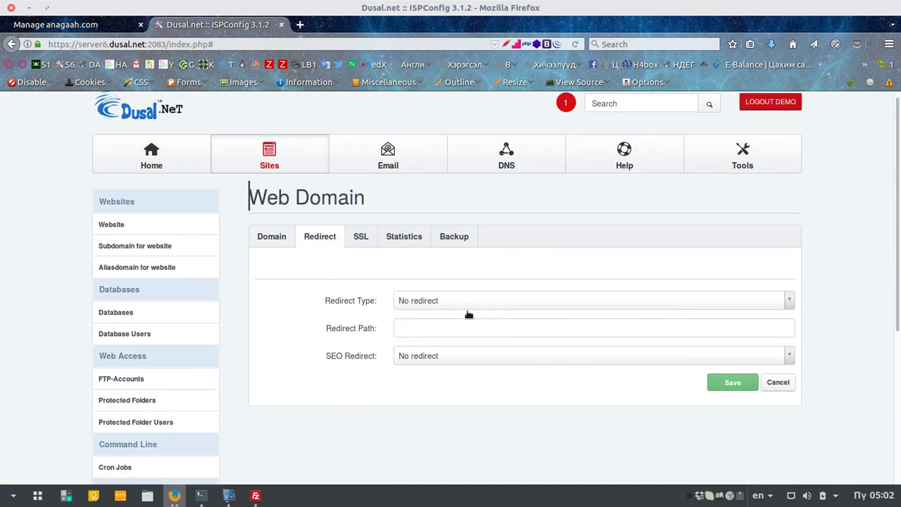
pyautogui.click(360, 240)
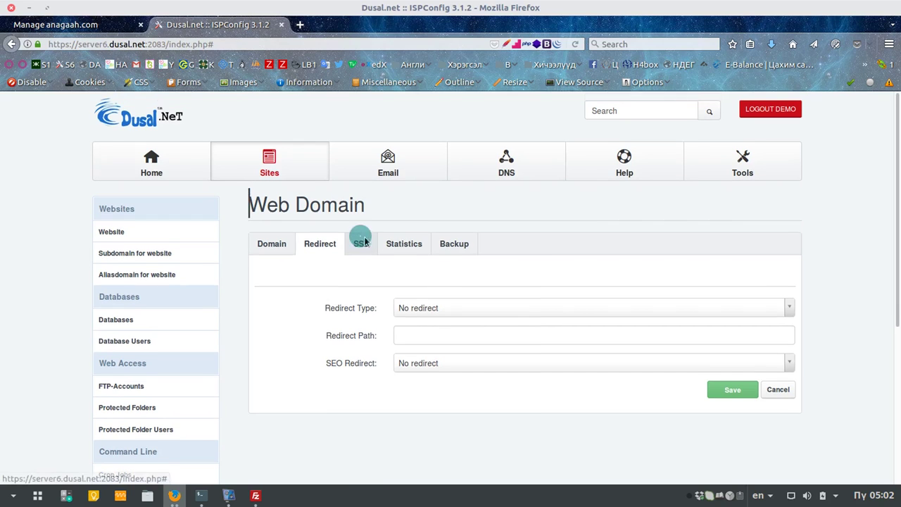
pyautogui.click(410, 245)
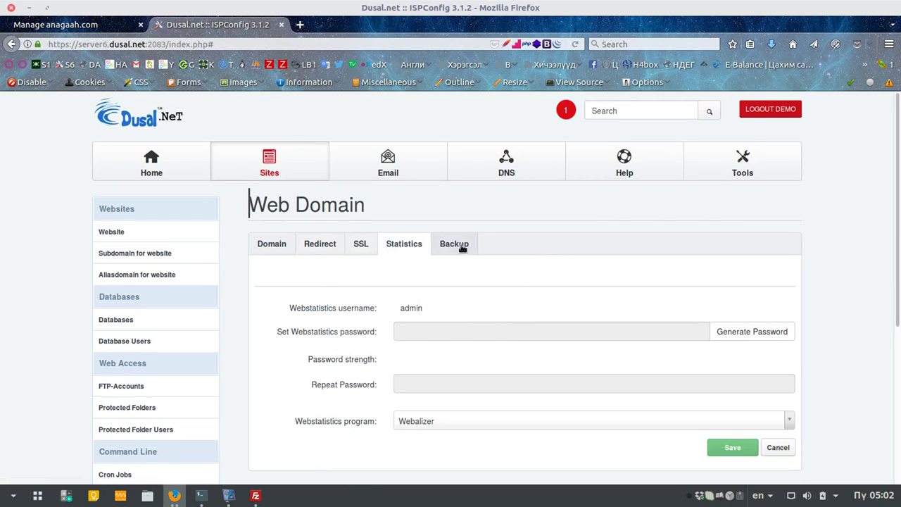
pyautogui.scroll(-3, 458, 240)
pyautogui.scroll(2, 458, 240)
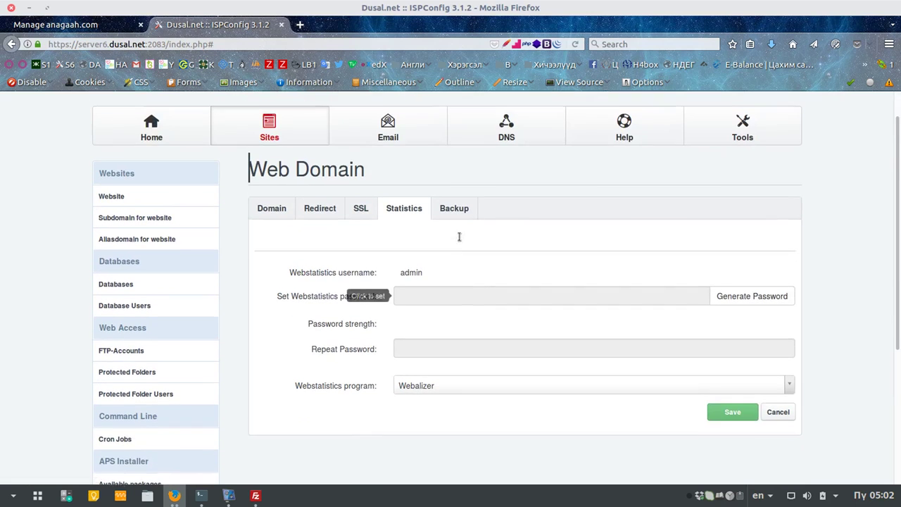
pyautogui.click(459, 216)
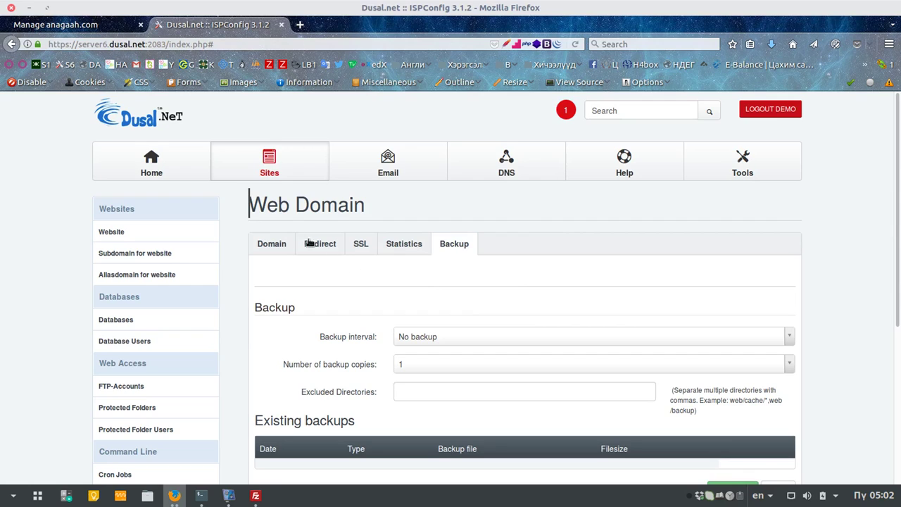
pyautogui.click(266, 165)
pyautogui.click(111, 231)
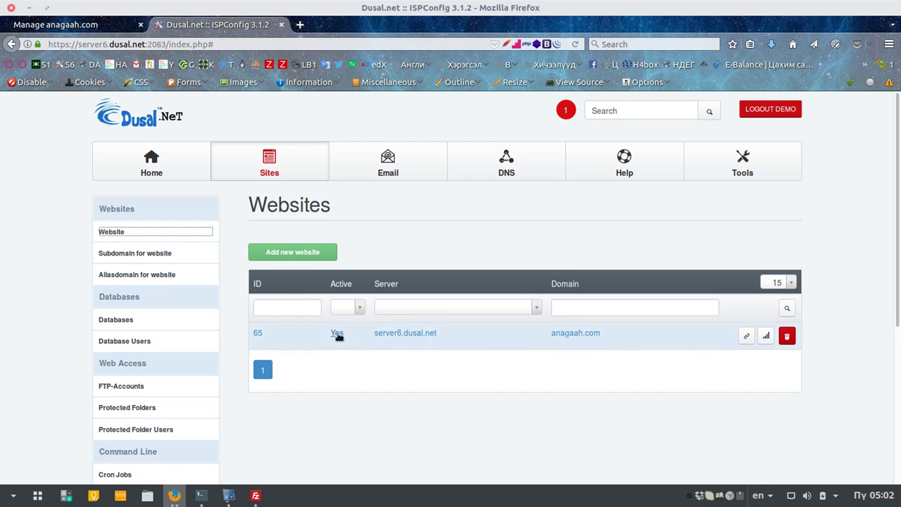
# Step: Go to Database Users, start a new user and enter the name dbtest
pyautogui.scroll(-2, 694, 386)
pyautogui.scroll(-2, 694, 385)
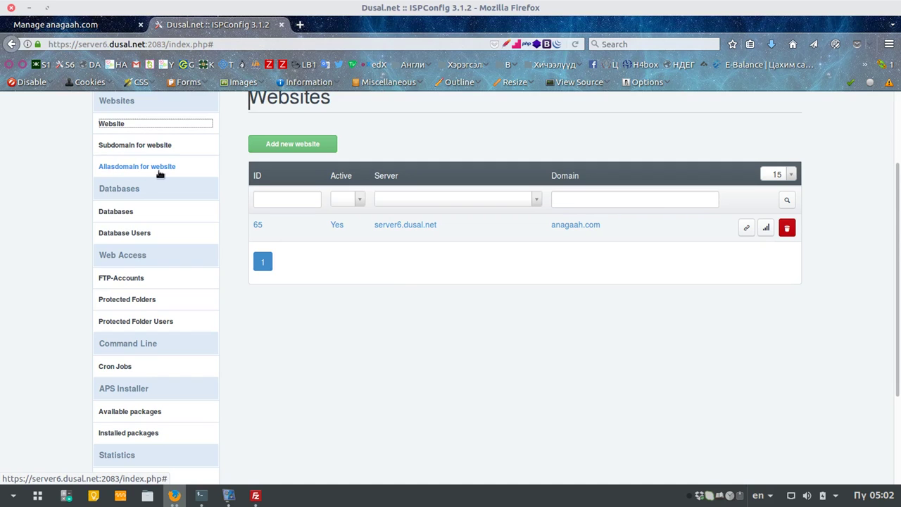
pyautogui.click(114, 212)
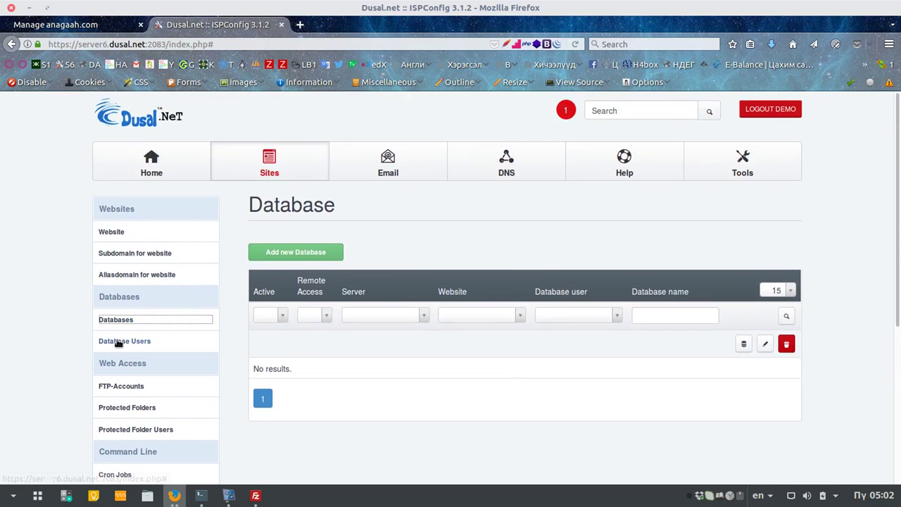
pyautogui.click(115, 341)
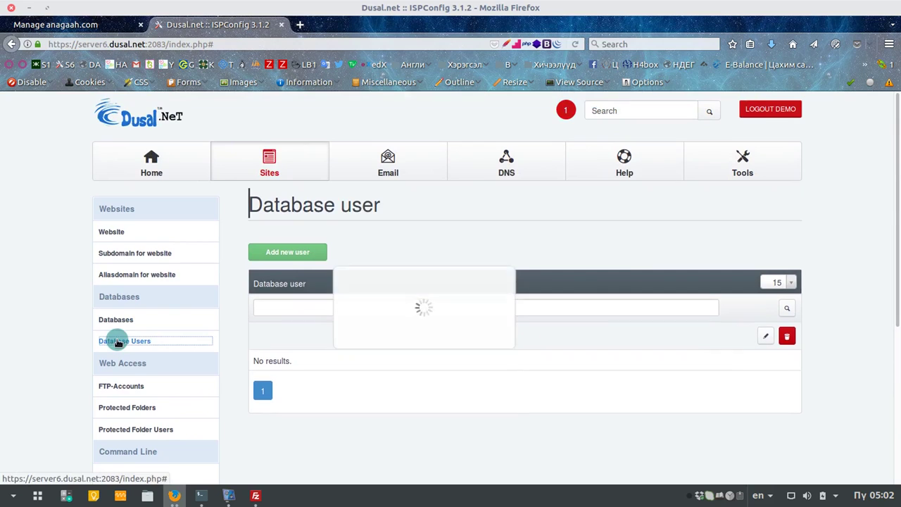
pyautogui.click(303, 257)
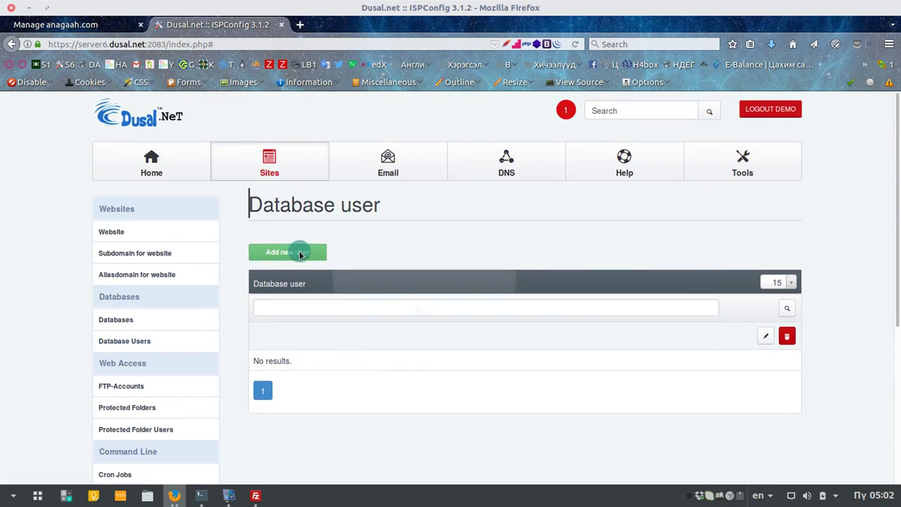
pyautogui.scroll(-1, 575, 301)
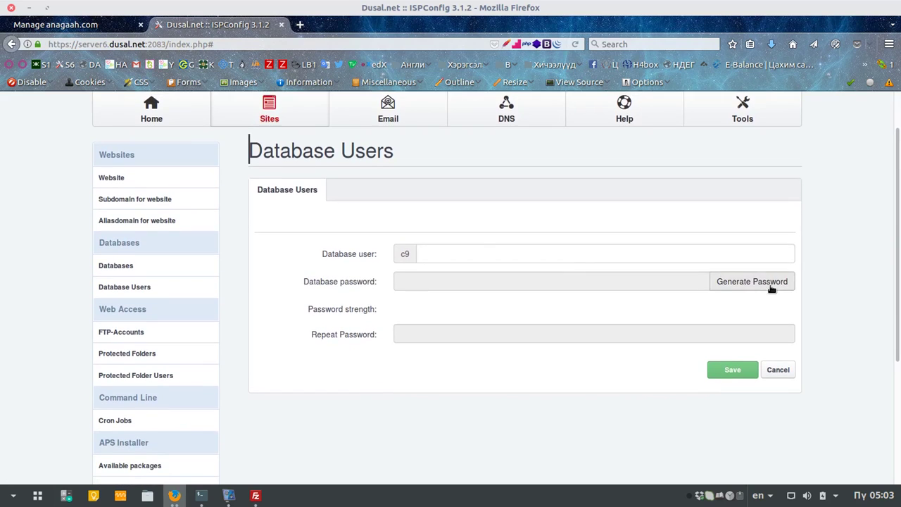
pyautogui.click(472, 251)
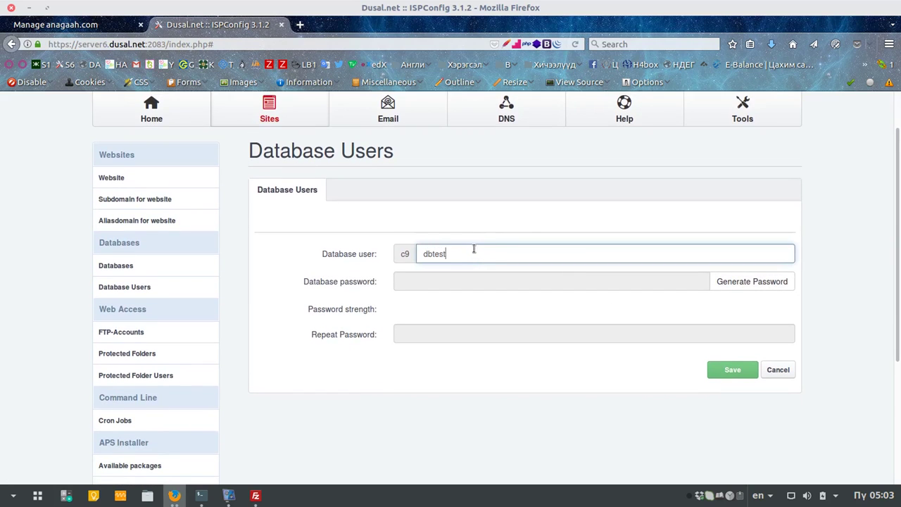
# Step: Generate and copy a strong password, then save the database user c9dbtest
pyautogui.click(758, 281)
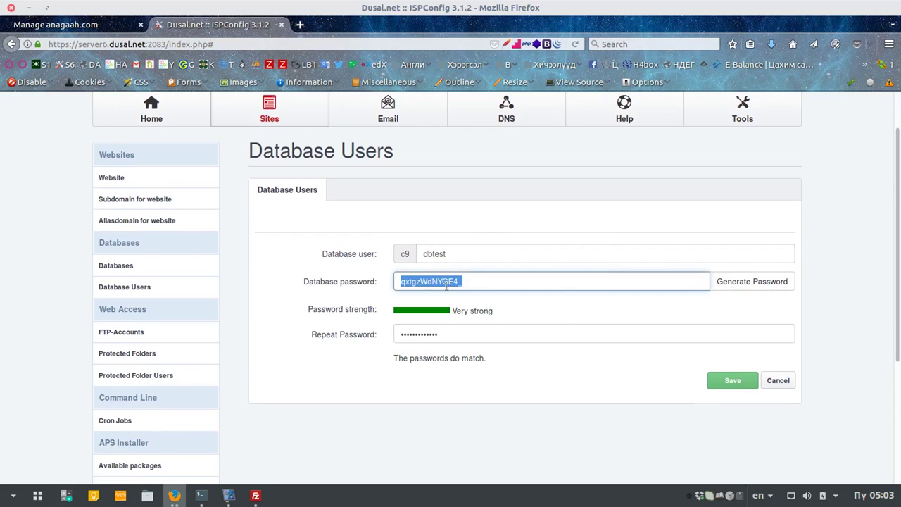
pyautogui.rightClick(436, 281)
pyautogui.click(466, 45)
pyautogui.click(733, 381)
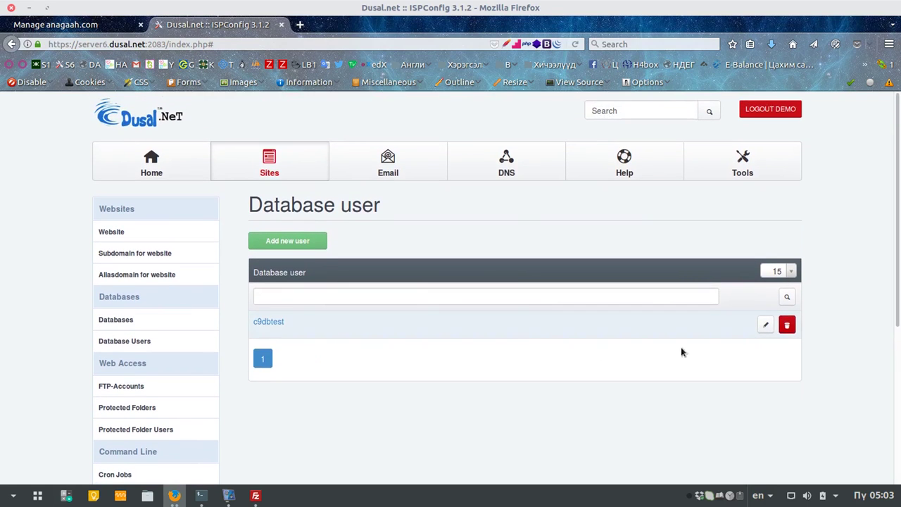
pyautogui.moveTo(289, 328); pyautogui.dragTo(252, 326)
pyautogui.click(288, 326)
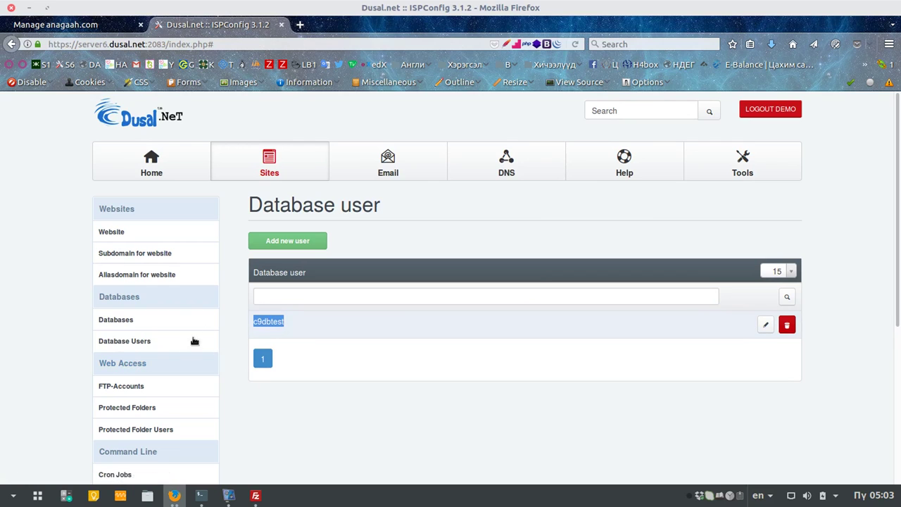
pyautogui.click(117, 318)
# Step: Start a new database and assign it to the anagaah.com site
pyautogui.click(316, 242)
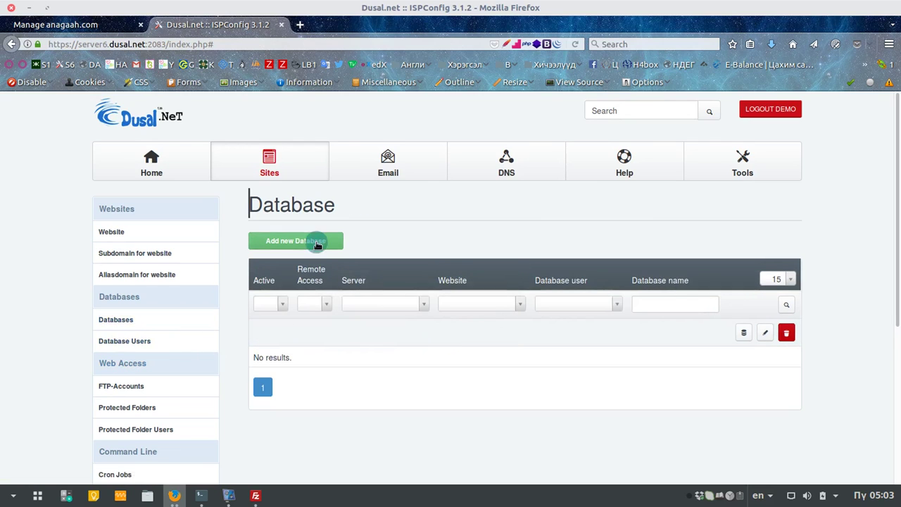
pyautogui.scroll(-3, 560, 310)
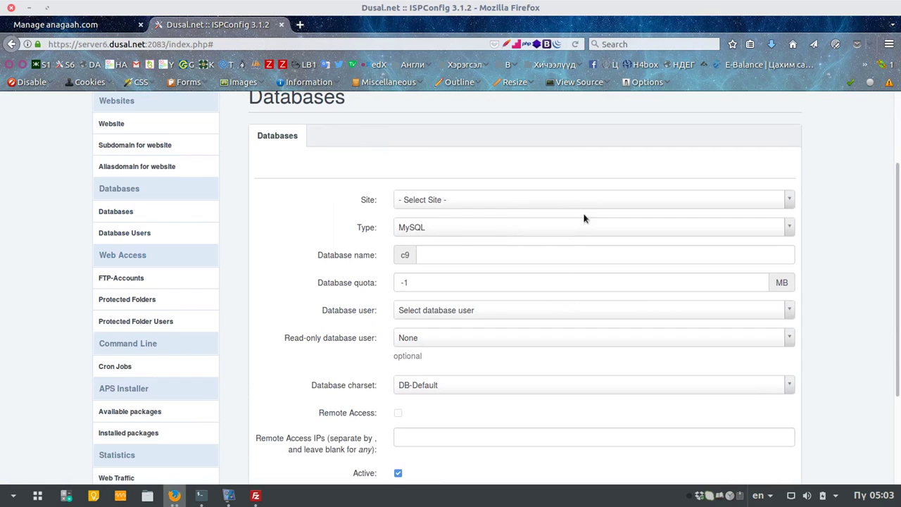
pyautogui.click(588, 199)
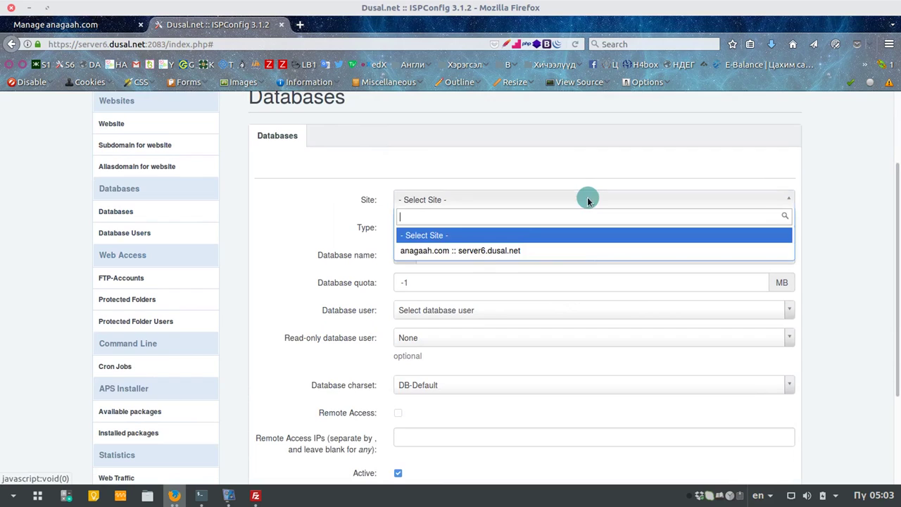
pyautogui.click(491, 251)
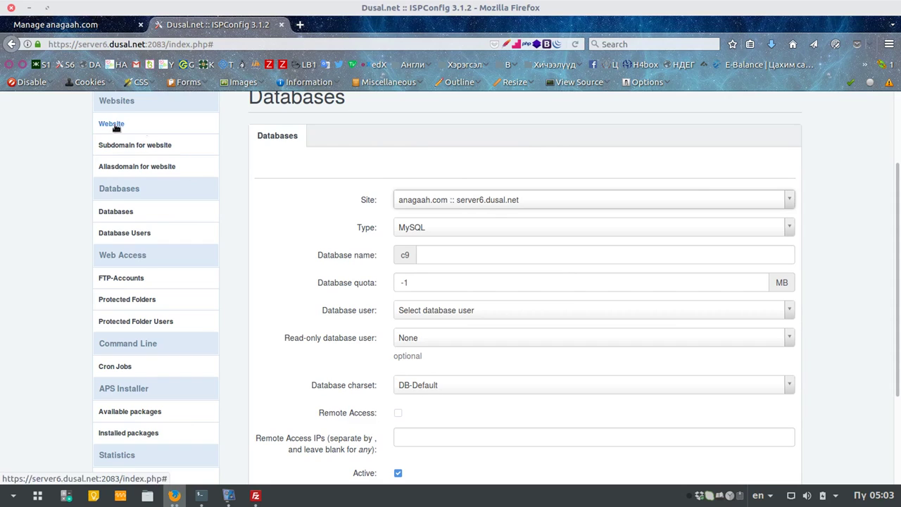
pyautogui.click(462, 201)
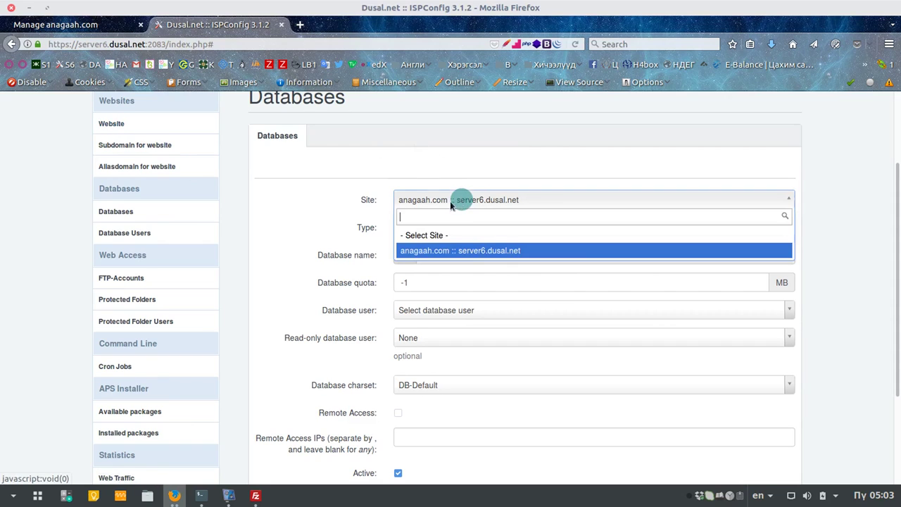
pyautogui.click(439, 237)
pyautogui.click(295, 208)
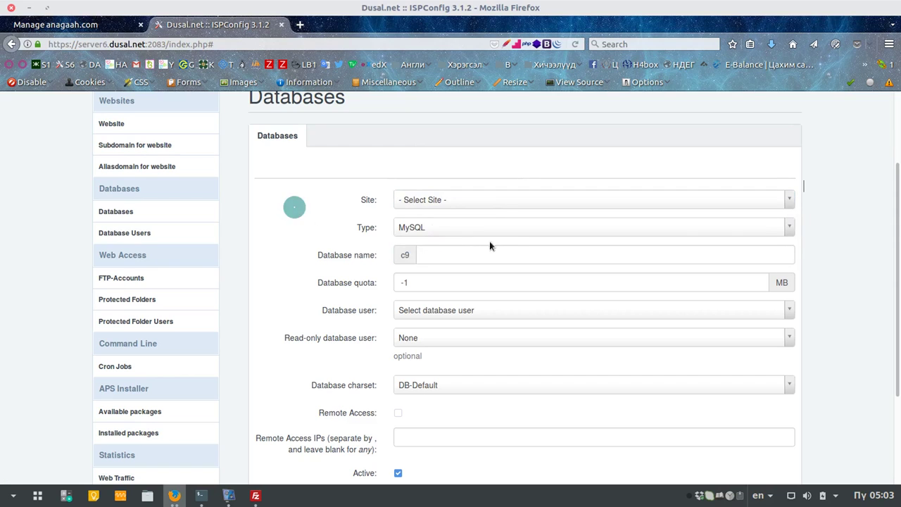
pyautogui.click(489, 201)
pyautogui.click(460, 248)
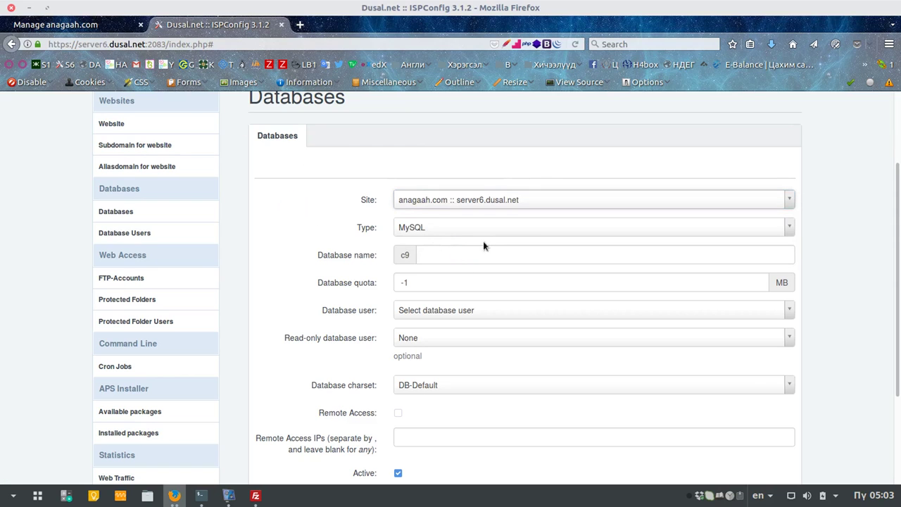
# Step: Name the database dbname, enter a 5000 MB quota, and assign database user c9dbtest
pyautogui.click(454, 259)
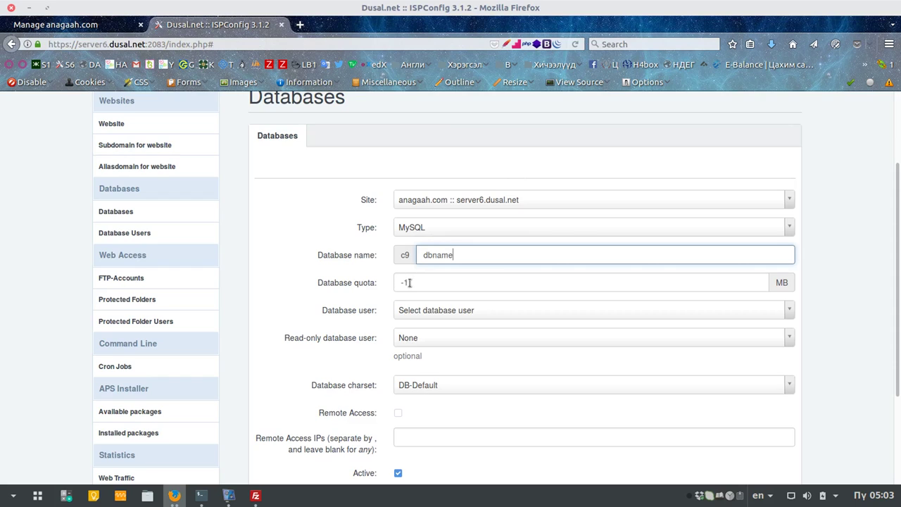
pyautogui.scroll(-3, 409, 282)
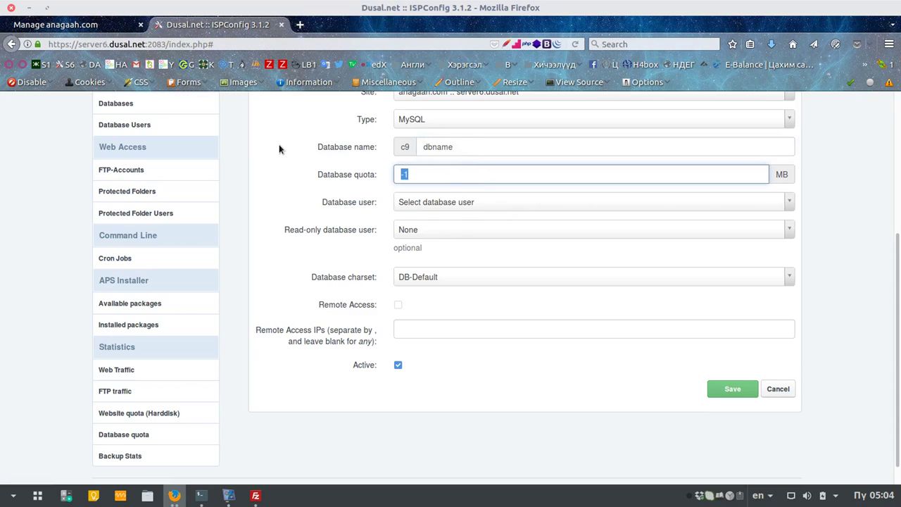
pyautogui.write('5000')
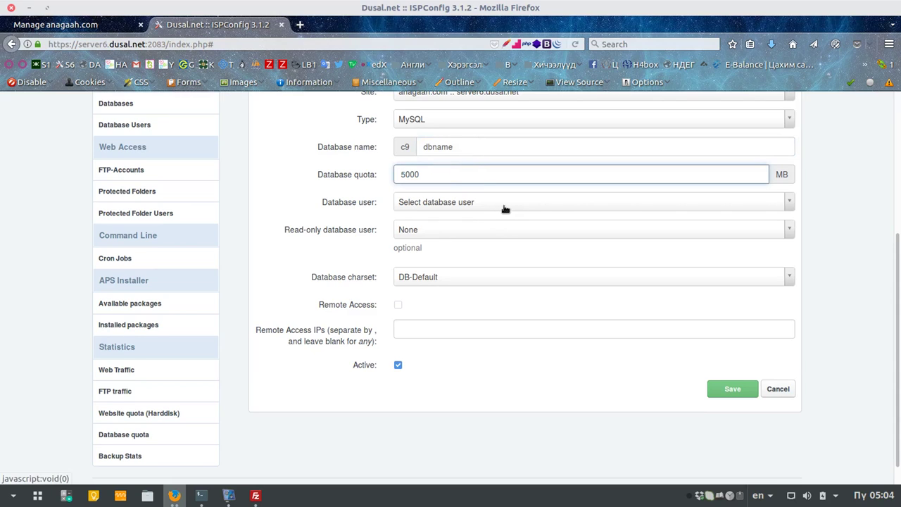
pyautogui.click(465, 208)
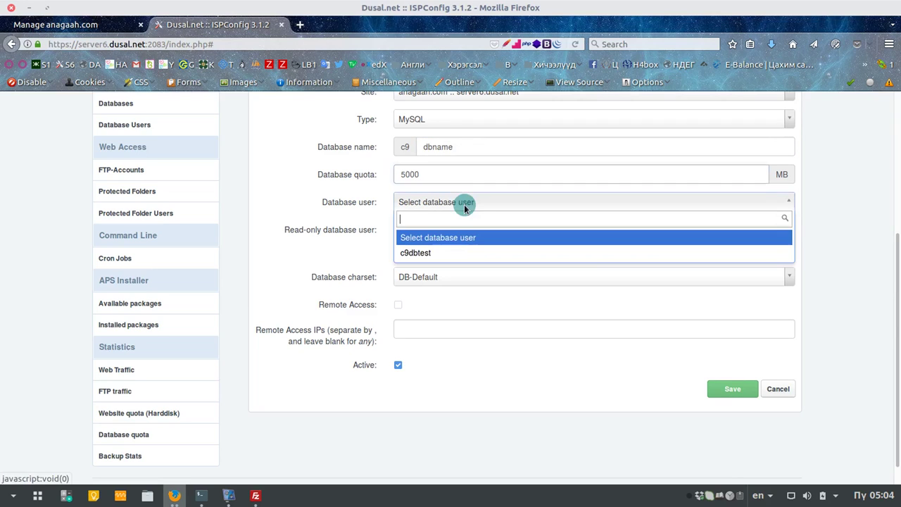
pyautogui.click(464, 254)
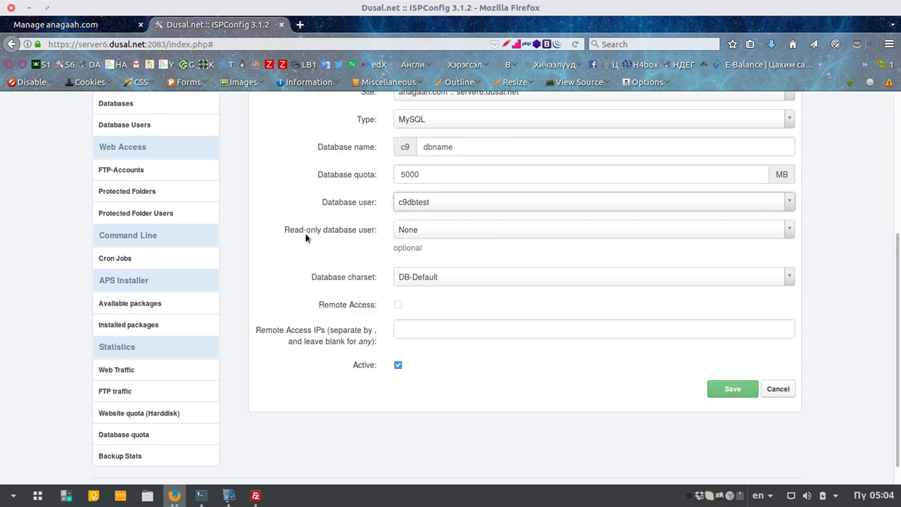
pyautogui.scroll(-1, 513, 309)
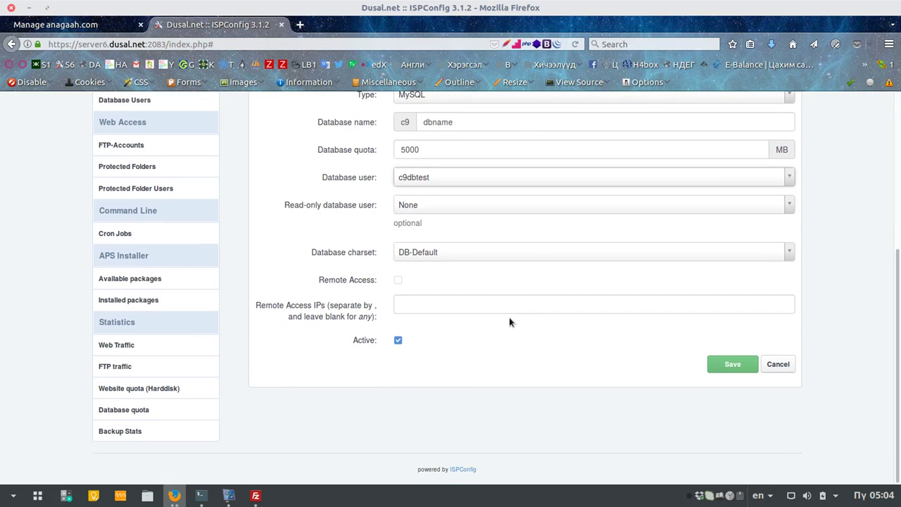
# Step: Keep the charset at DB-Default and save the database
pyautogui.click(440, 255)
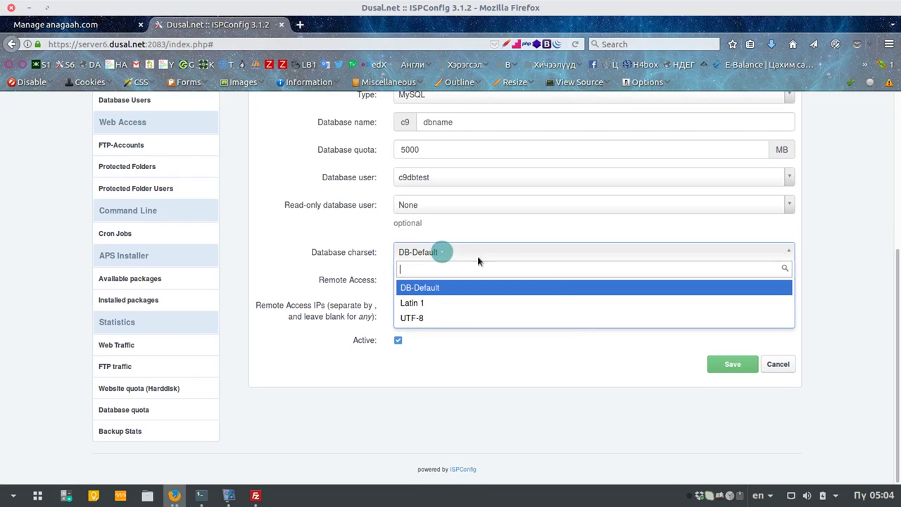
pyautogui.click(475, 321)
pyautogui.click(428, 252)
pyautogui.click(447, 287)
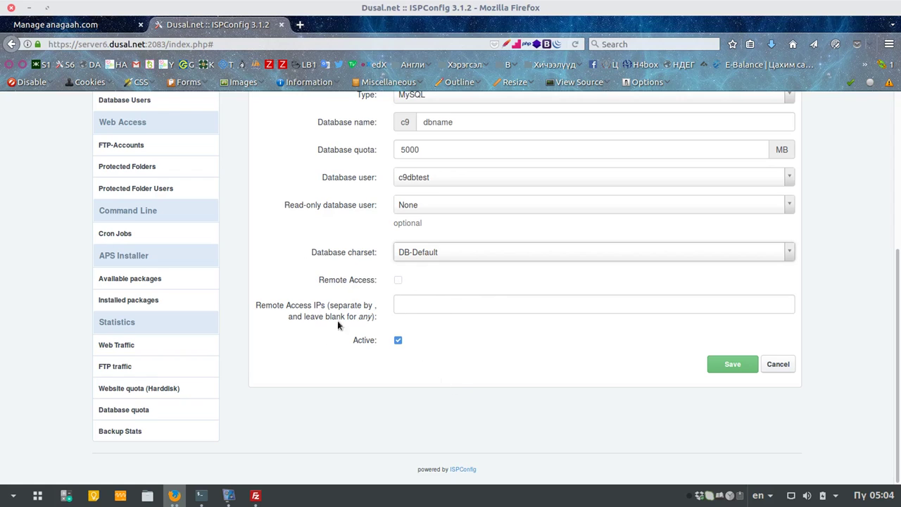
pyautogui.click(716, 366)
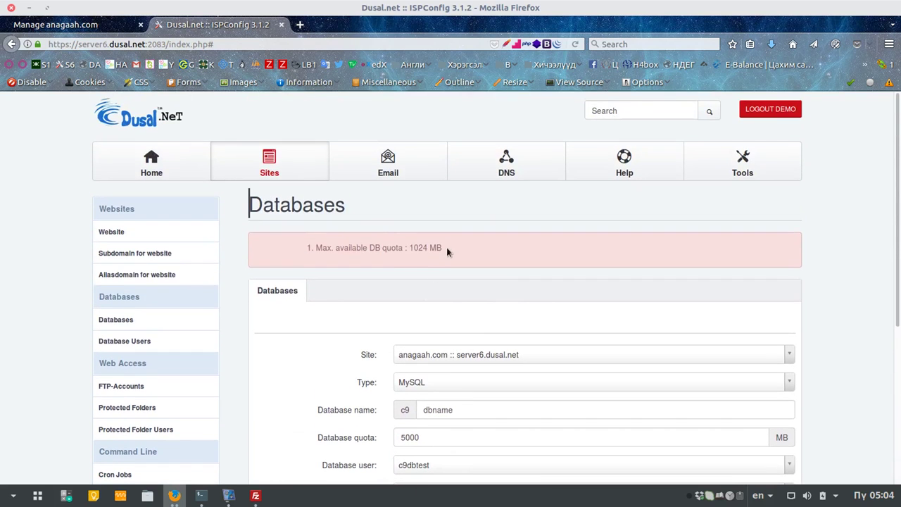
# Step: Change the database quota from 5000 to 1024 MB and save it again
pyautogui.scroll(-2, 398, 238)
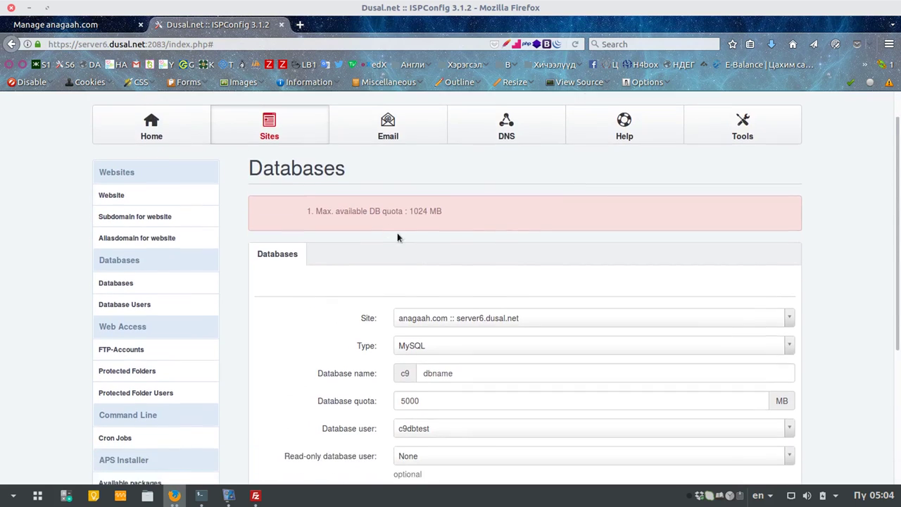
pyautogui.scroll(-2, 417, 254)
pyautogui.doubleClick(432, 274)
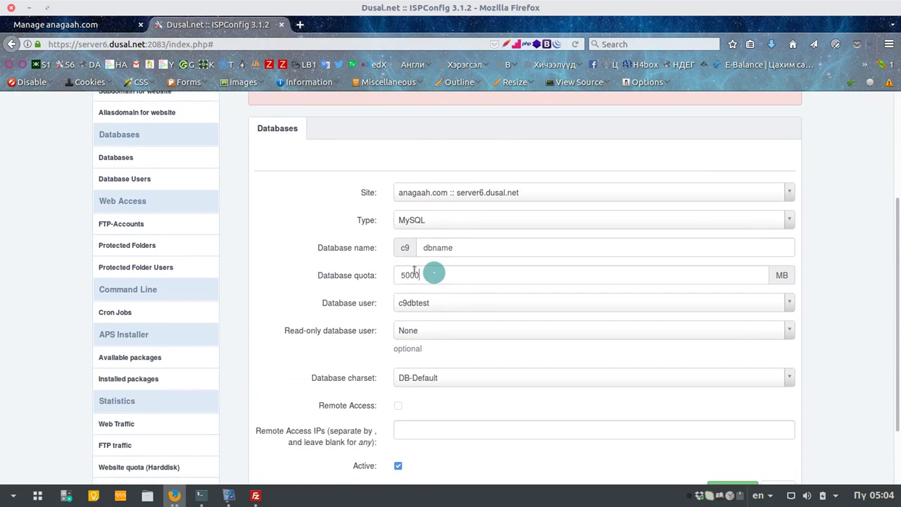
pyautogui.scroll(3, 739, 154)
pyautogui.scroll(1, 795, 127)
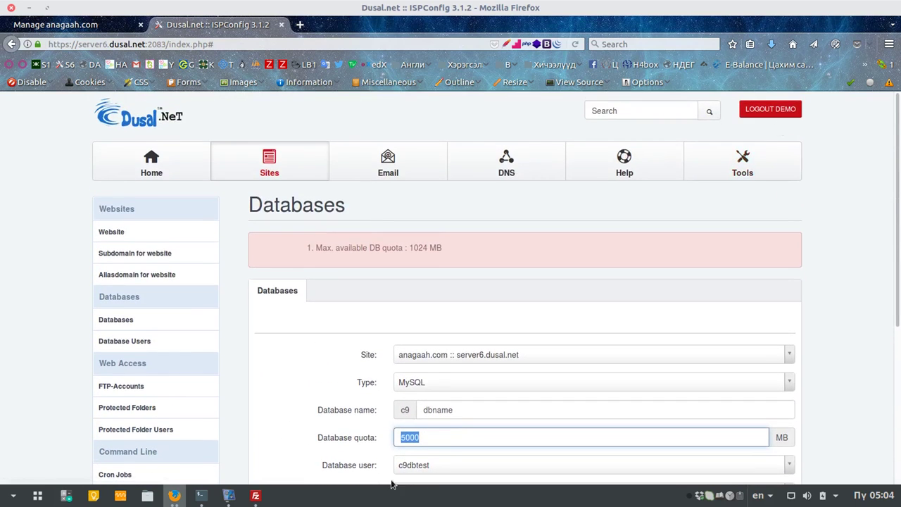
pyautogui.scroll(-2, 446, 420)
pyautogui.scroll(-1, 453, 389)
pyautogui.write('1024')
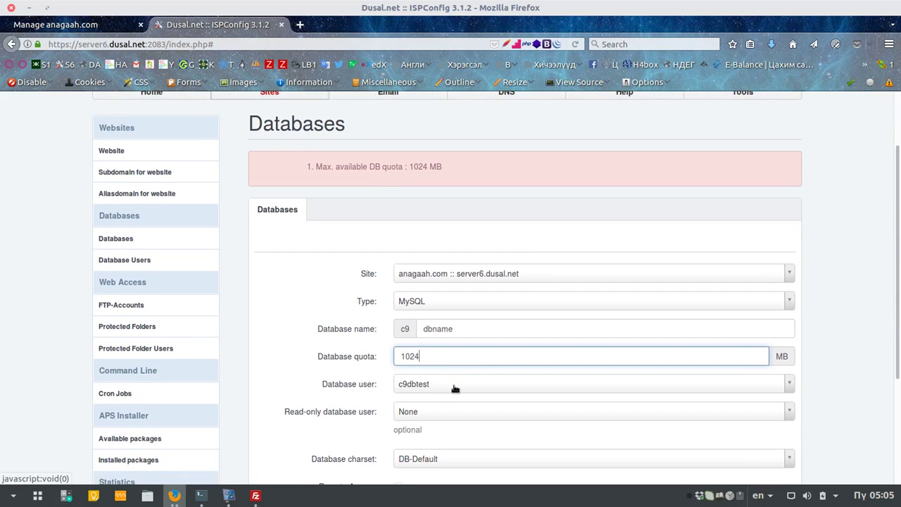
pyautogui.scroll(-4, 479, 373)
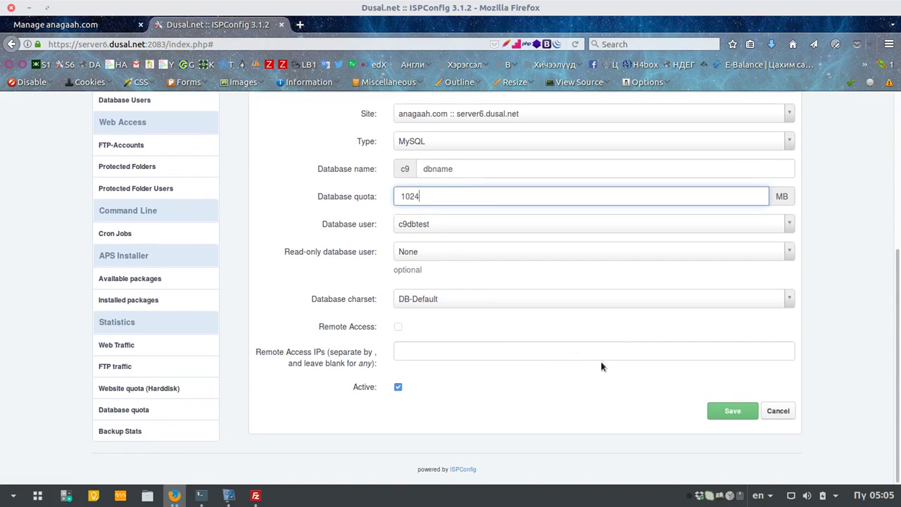
pyautogui.click(738, 416)
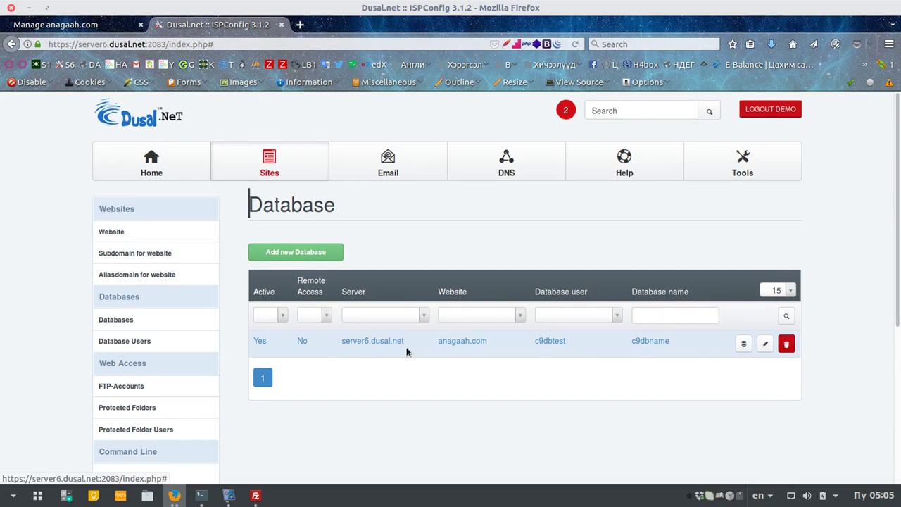
pyautogui.scroll(-1, 408, 350)
pyautogui.scroll(-1, 409, 350)
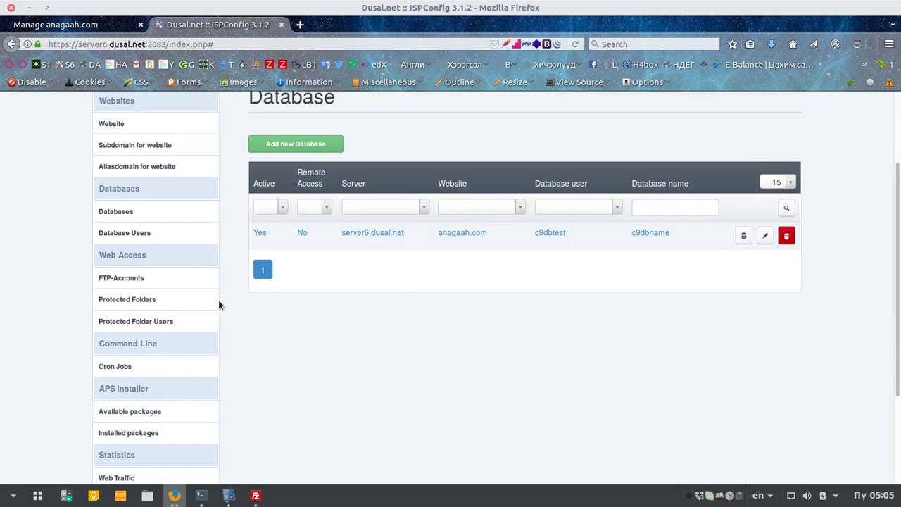
pyautogui.scroll(-1, 128, 262)
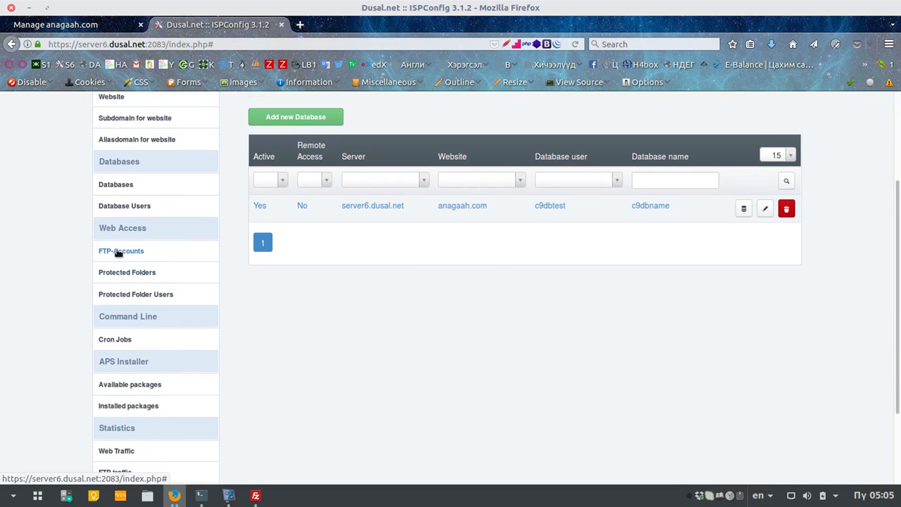
pyautogui.click(118, 252)
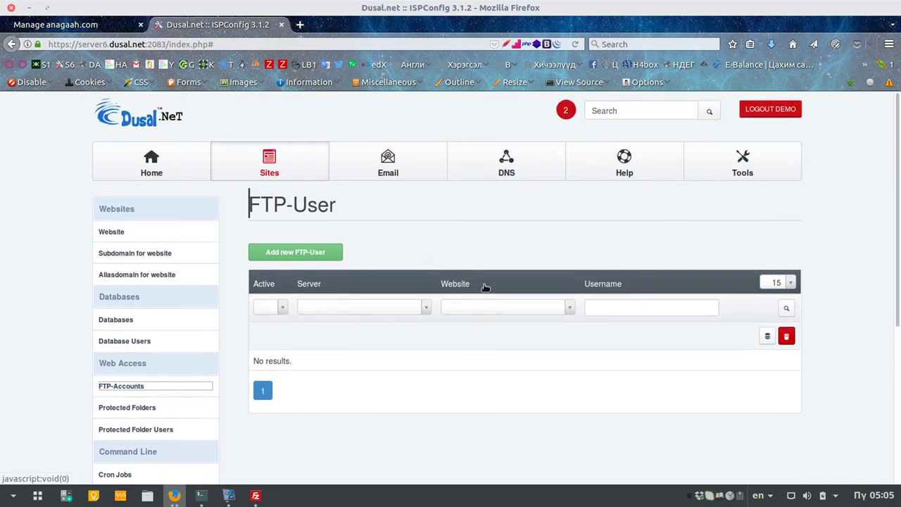
# Step: Create FTP user demoanagaah for anagaah.com with a generated password, copying it before saving
pyautogui.click(293, 252)
pyautogui.scroll(-3, 539, 283)
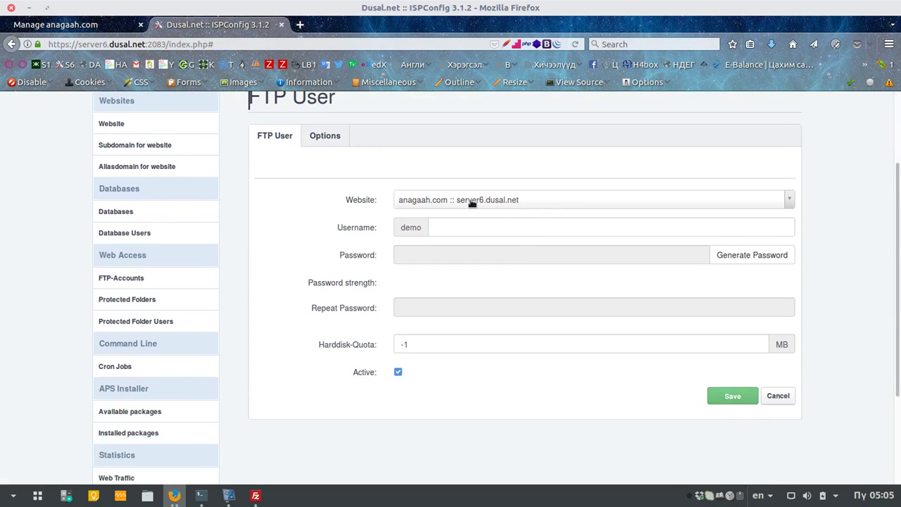
pyautogui.click(475, 228)
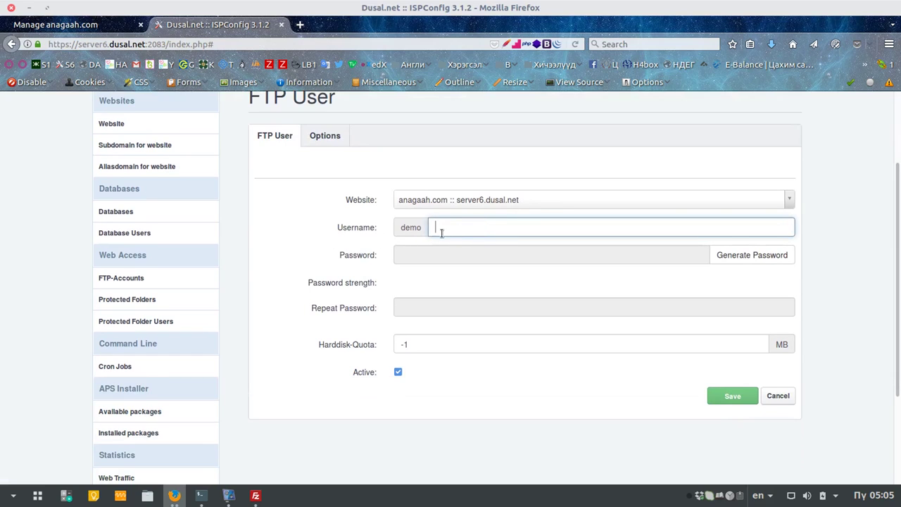
pyautogui.write('agah')
pyautogui.click(747, 257)
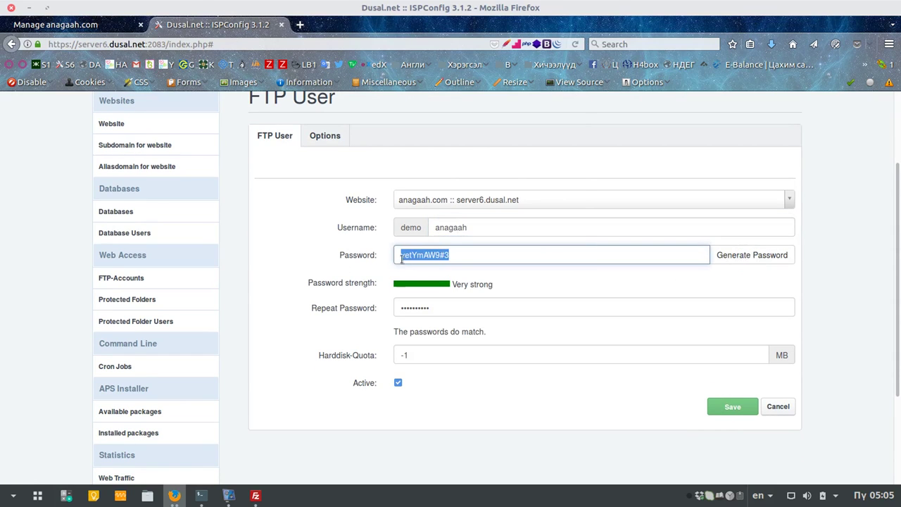
pyautogui.rightClick(402, 258)
pyautogui.click(431, 45)
pyautogui.click(730, 410)
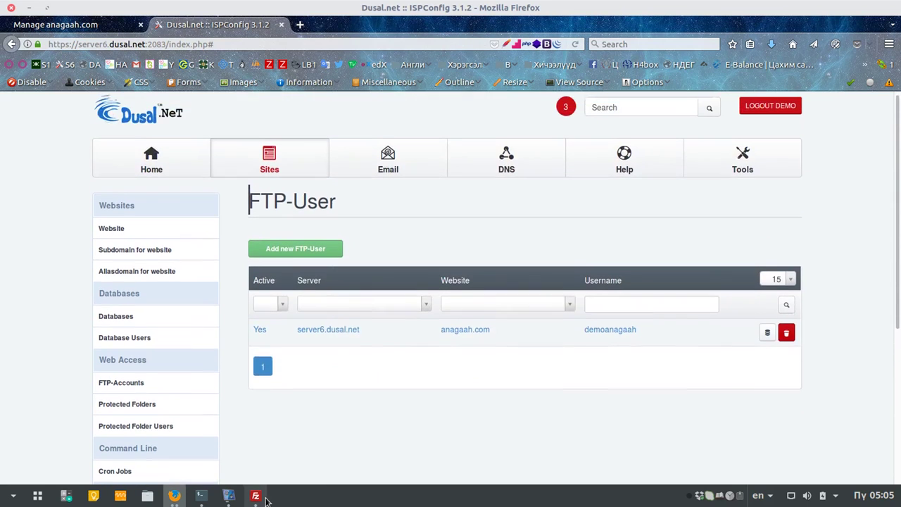
pyautogui.click(256, 495)
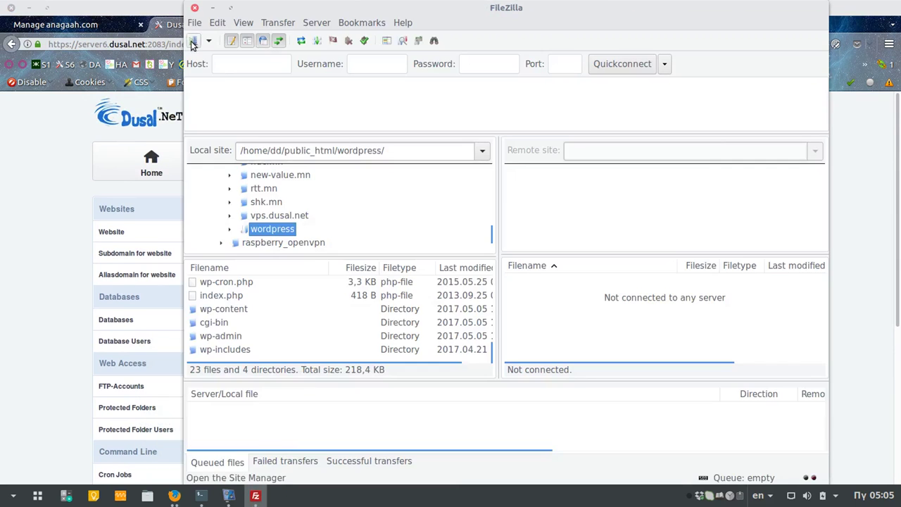
# Step: Add a FileZilla site named anagaah.com with host server6.dusal.net
pyautogui.click(193, 40)
pyautogui.scroll(-2, 409, 310)
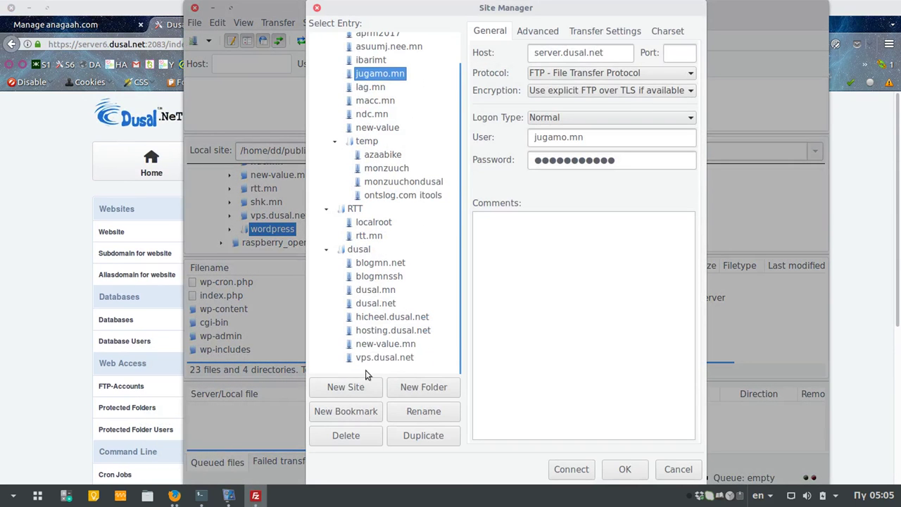
pyautogui.scroll(2, 360, 119)
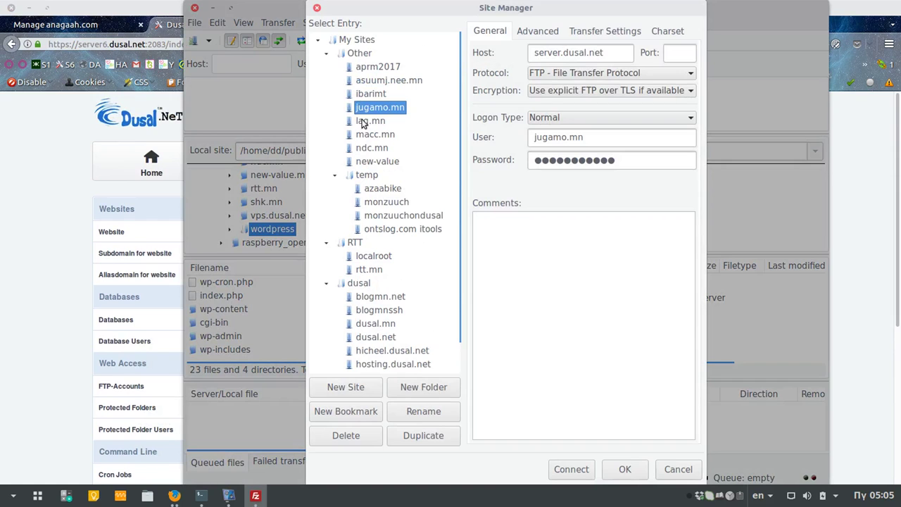
pyautogui.click(361, 388)
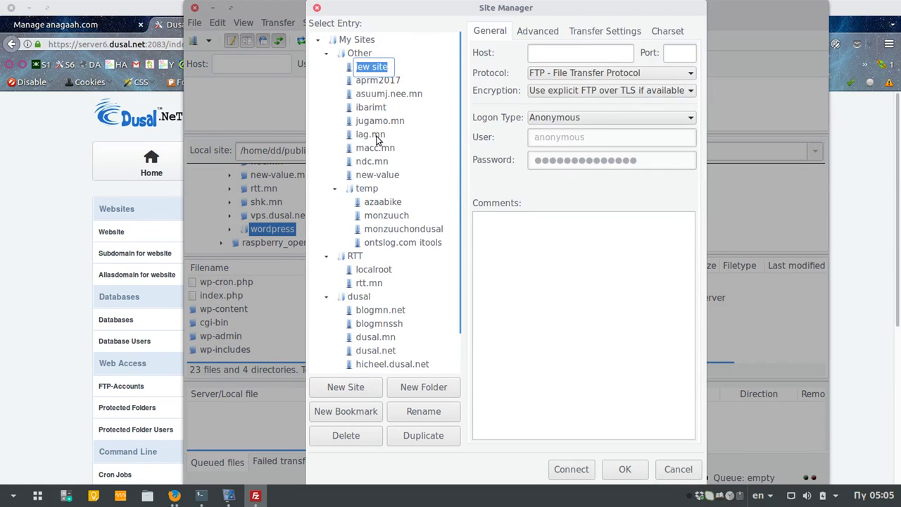
pyautogui.write('dm')
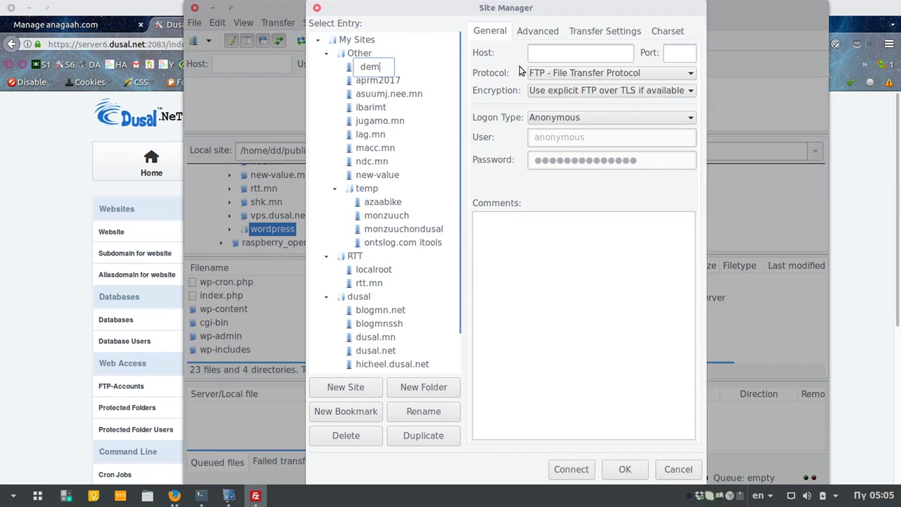
pyautogui.write('anagaah.com')
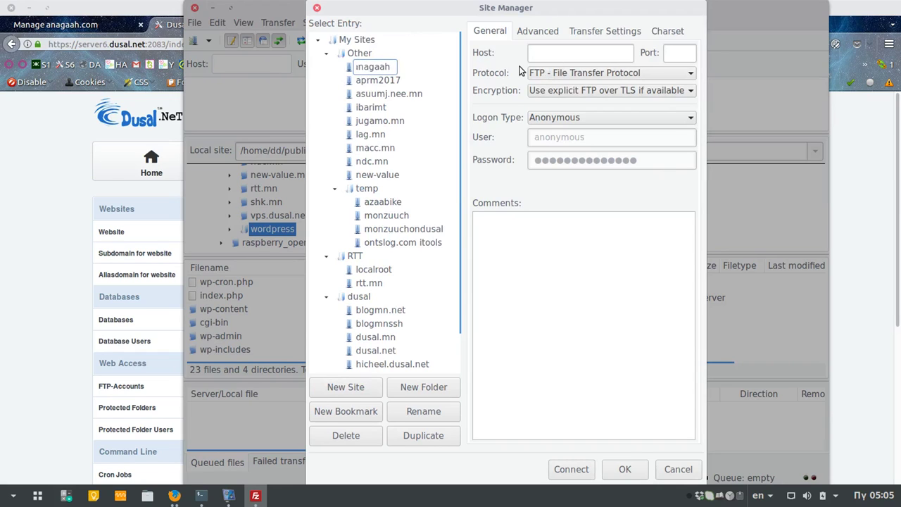
pyautogui.click(597, 57)
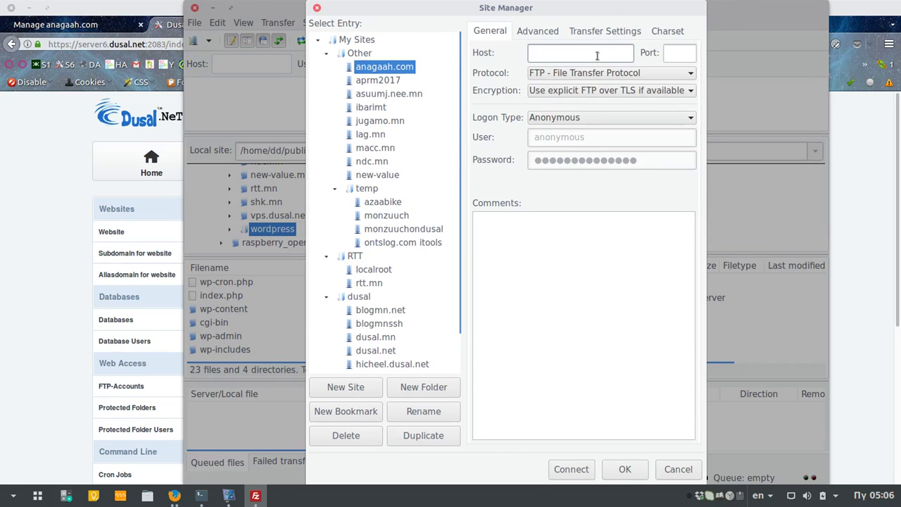
pyautogui.write('server6.dudal.net')
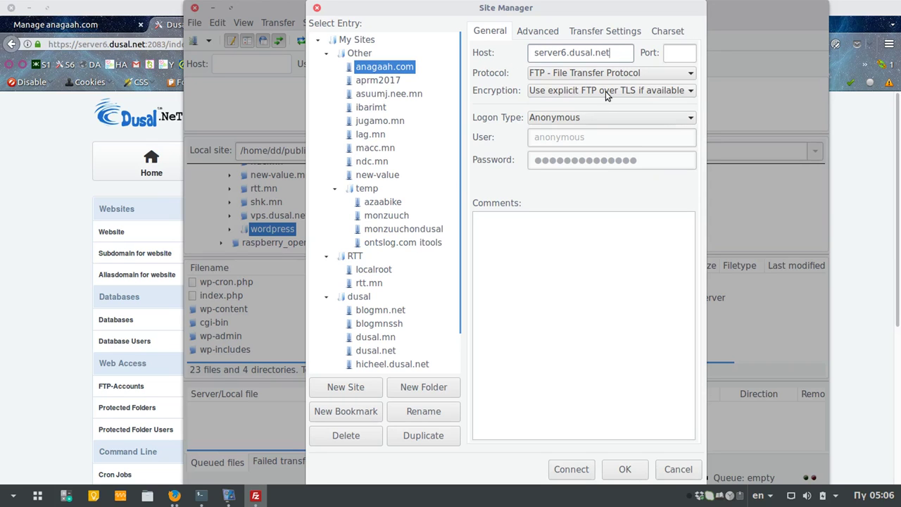
# Step: Set logon type to Normal, clear the anonymous login, and paste the FTP password
pyautogui.click(608, 118)
pyautogui.click(596, 138)
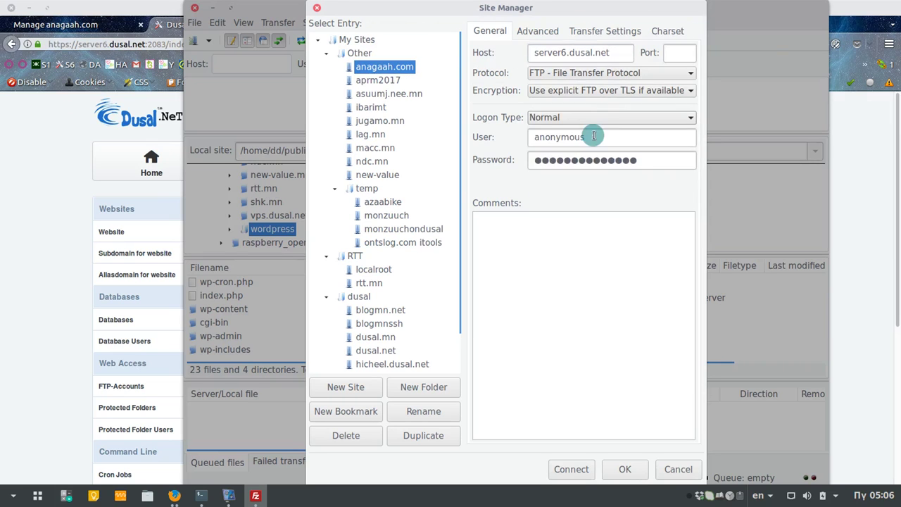
pyautogui.click(570, 137)
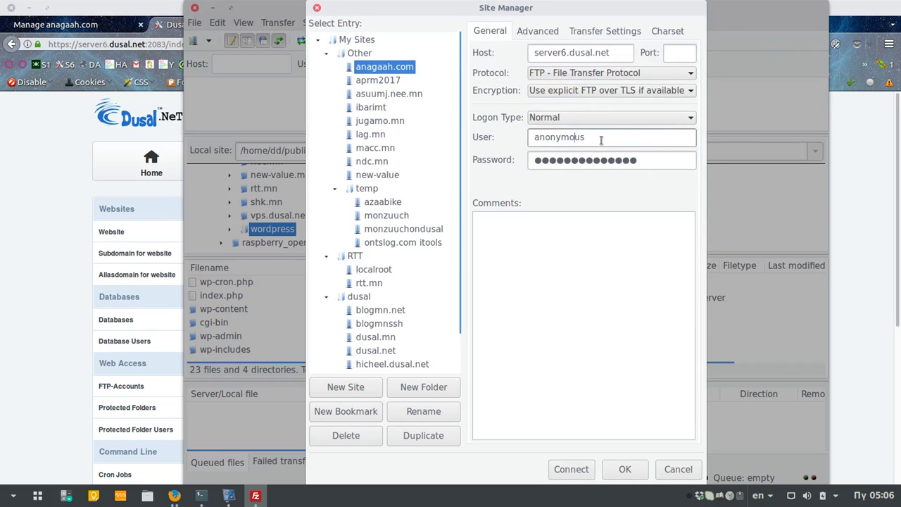
pyautogui.doubleClick(597, 138)
pyautogui.press('BackSpace')
pyautogui.doubleClick(648, 161)
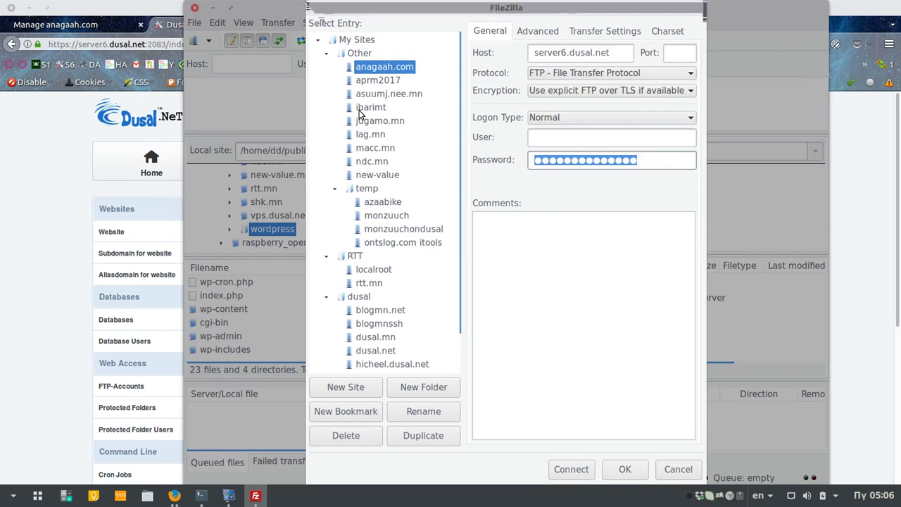
pyautogui.press('BackSpace')
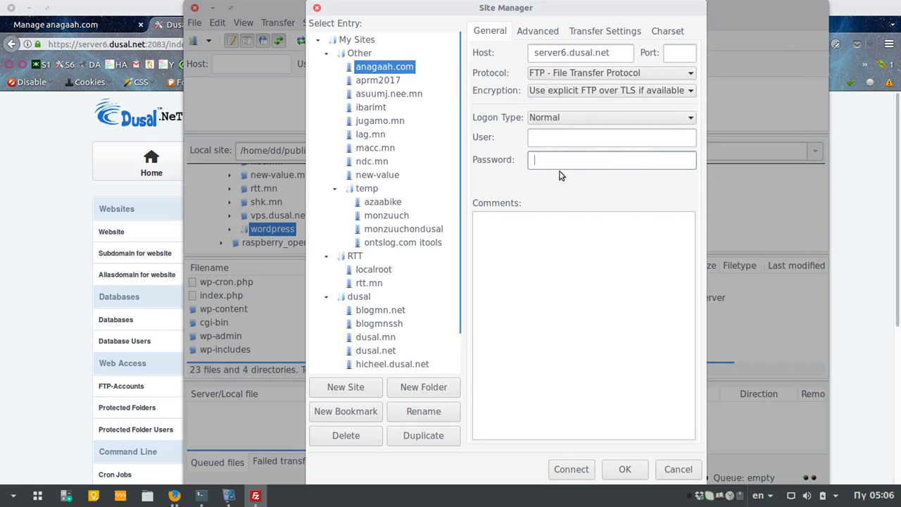
pyautogui.hotkey('ctrl', 'v')
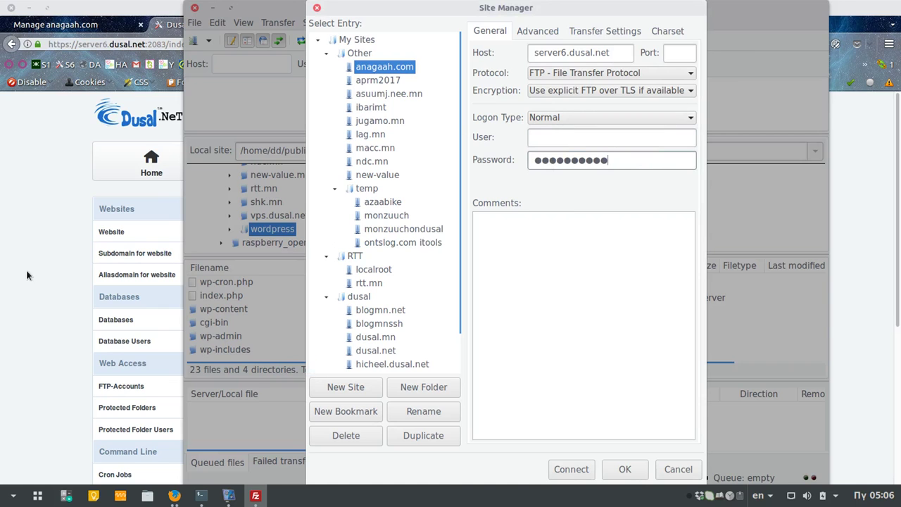
# Step: Copy the FTP username from ISPConfig into the user field and connect
pyautogui.click(30, 271)
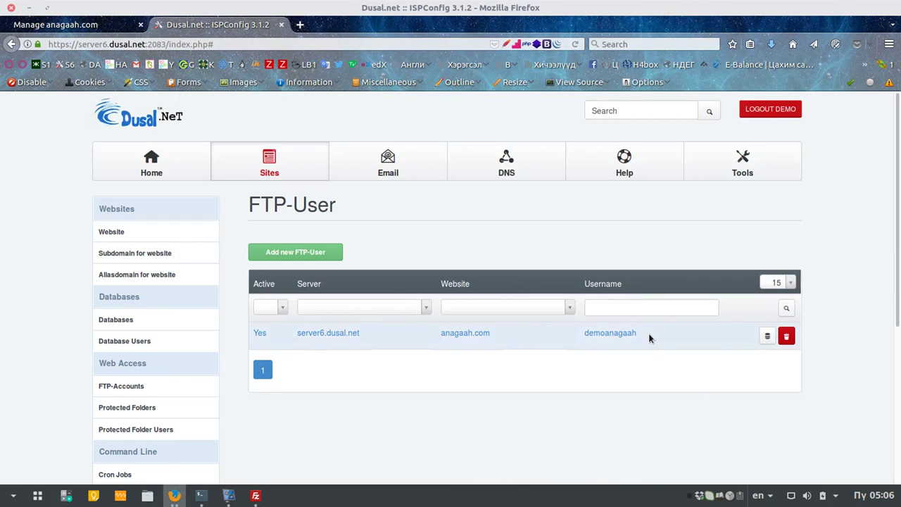
pyautogui.moveTo(649, 333); pyautogui.dragTo(588, 335)
pyautogui.hotkey('ctrl', 'c')
pyautogui.hotkey('alt', 'Tab')
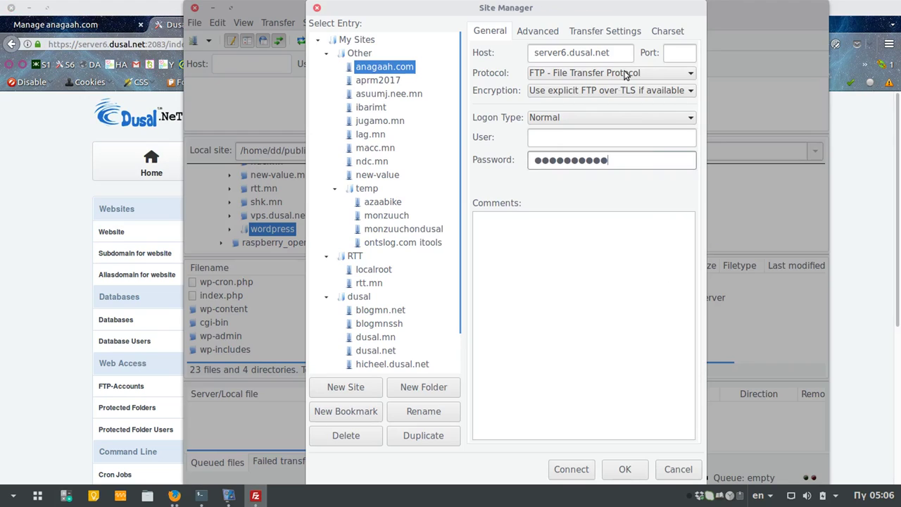
pyautogui.click(549, 137)
pyautogui.hotkey('ctrl', 'v')
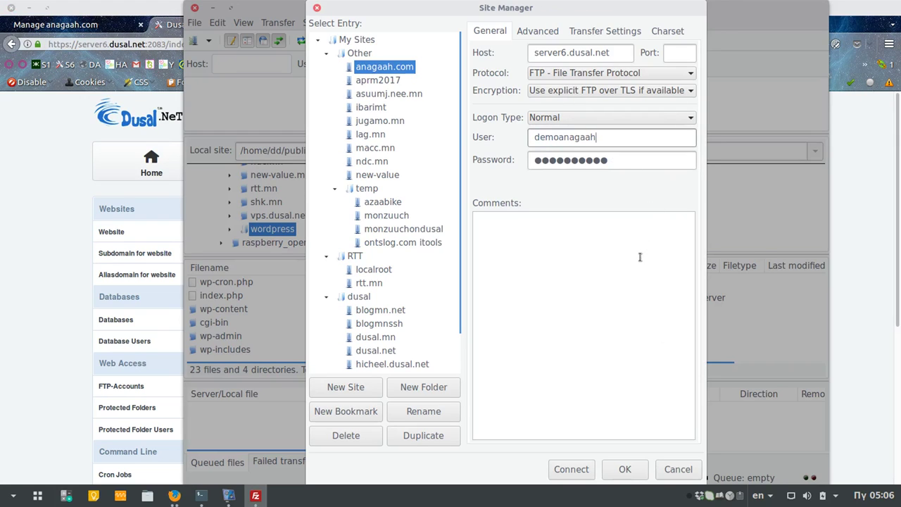
pyautogui.click(571, 469)
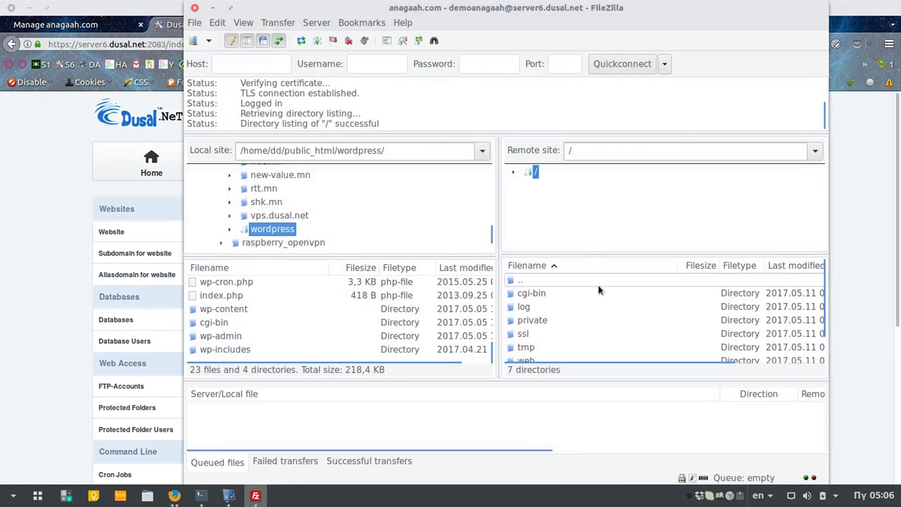
pyautogui.click(196, 24)
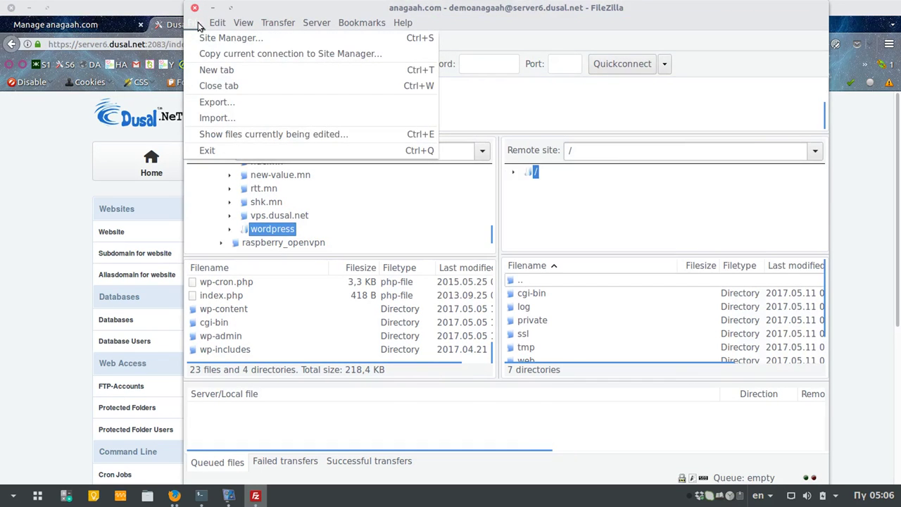
pyautogui.moveTo(219, 26)
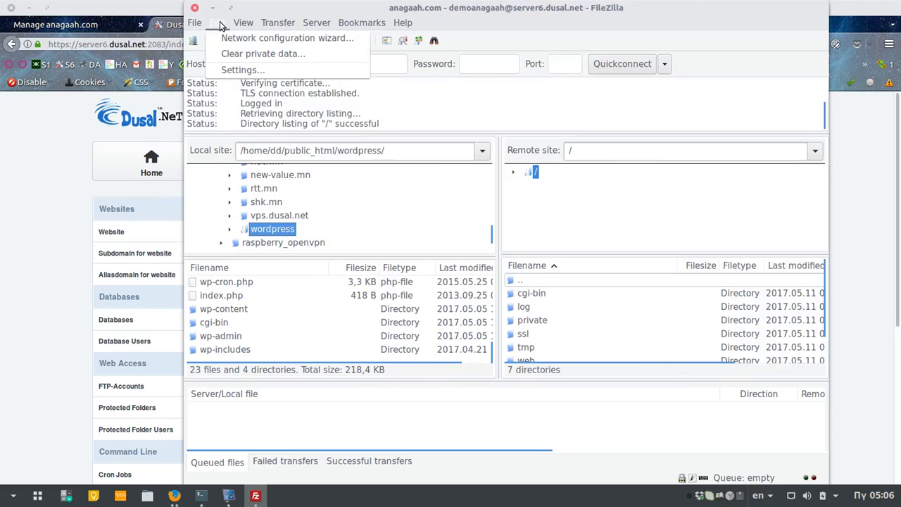
pyautogui.click(235, 70)
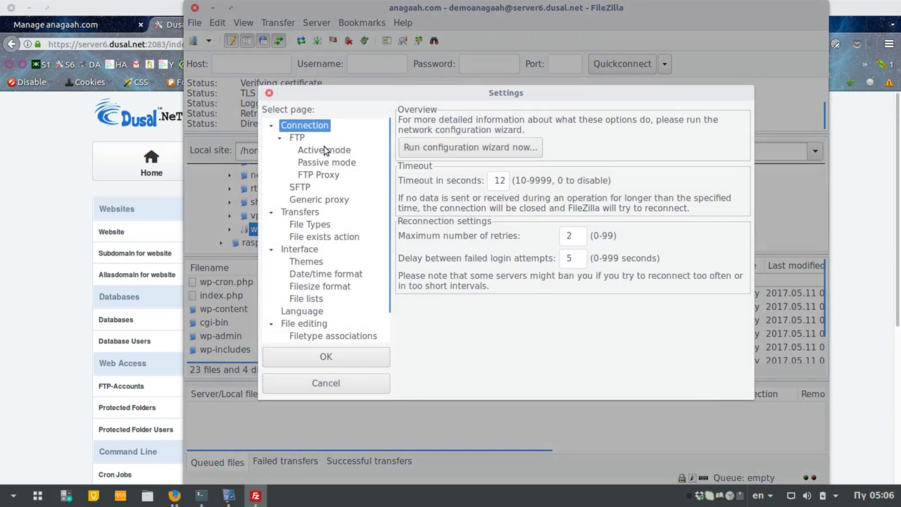
pyautogui.doubleClick(506, 180)
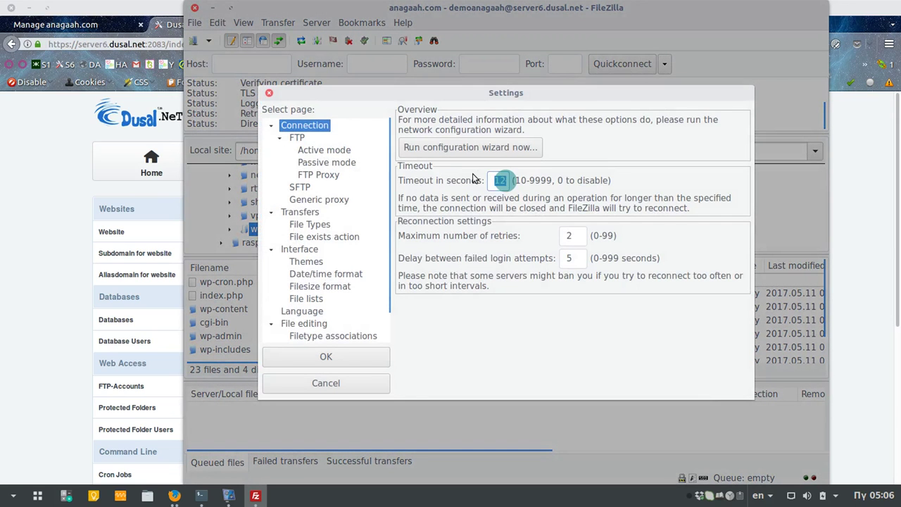
pyautogui.write('60')
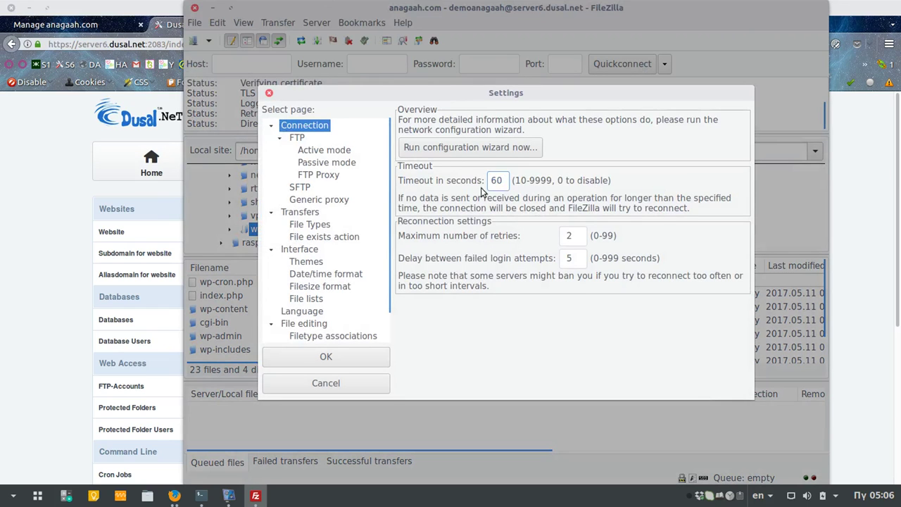
pyautogui.doubleClick(496, 180)
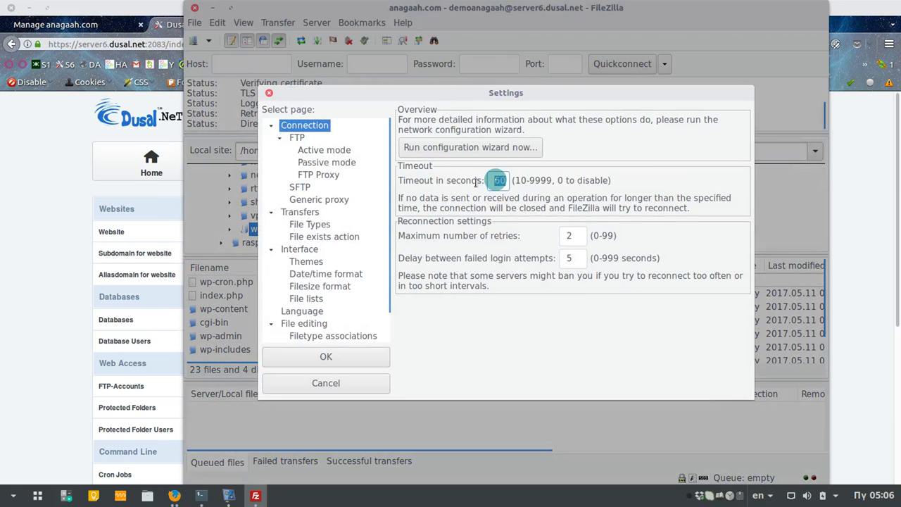
pyautogui.click(499, 181)
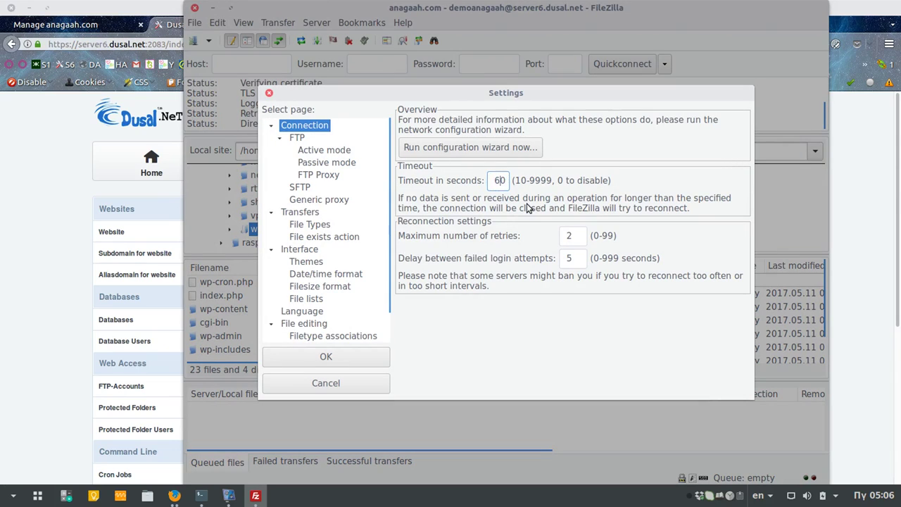
pyautogui.write('300')
pyautogui.doubleClick(495, 180)
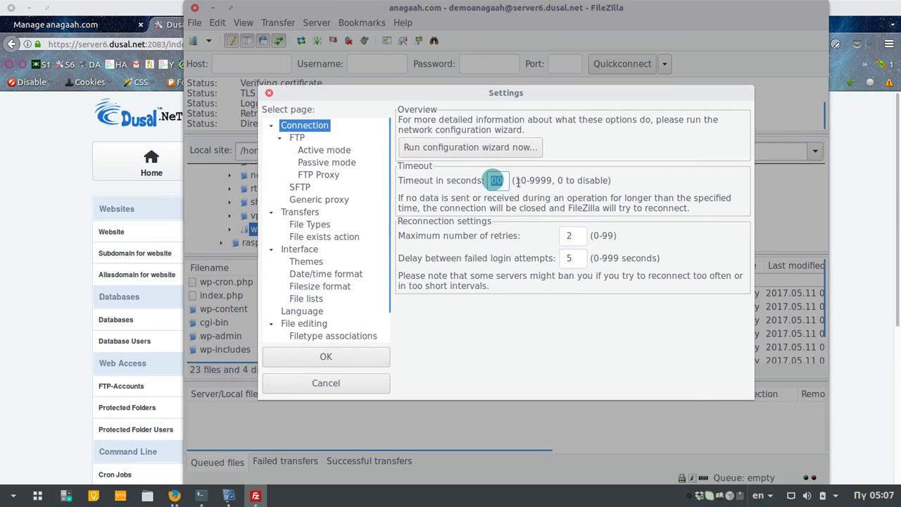
pyautogui.write('00')
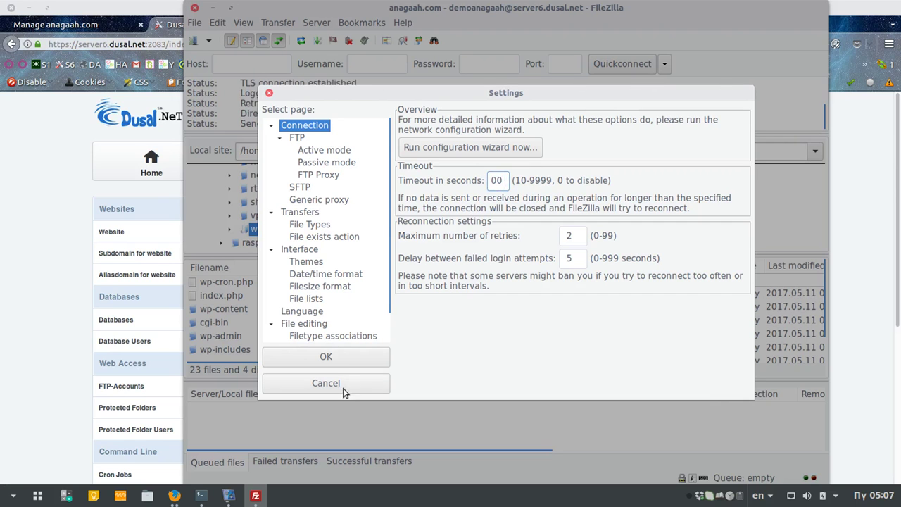
pyautogui.click(326, 357)
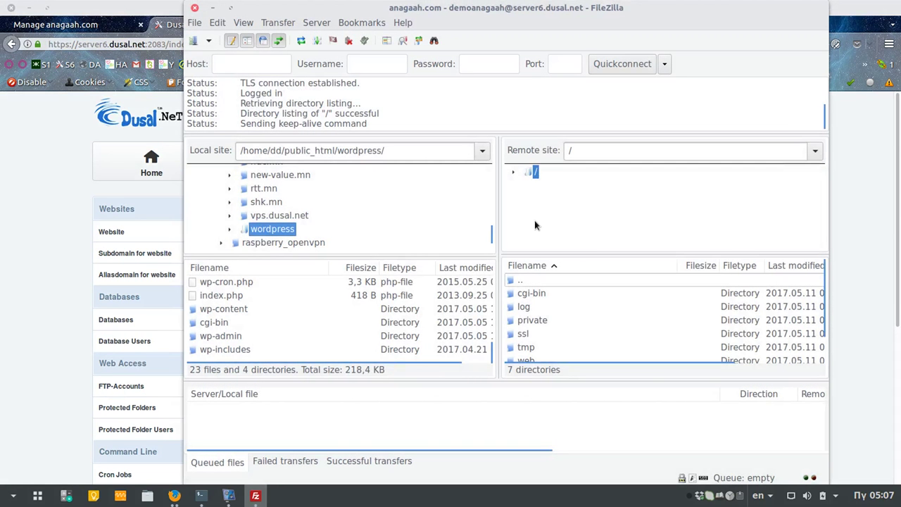
# Step: Set the anagaah.com site's encryption to explicit FTP over TLS if available
pyautogui.click(196, 44)
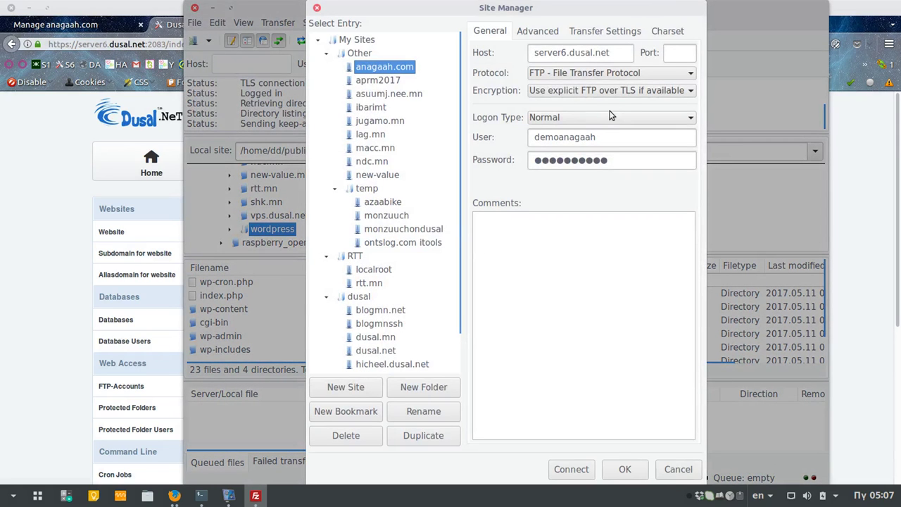
pyautogui.click(560, 94)
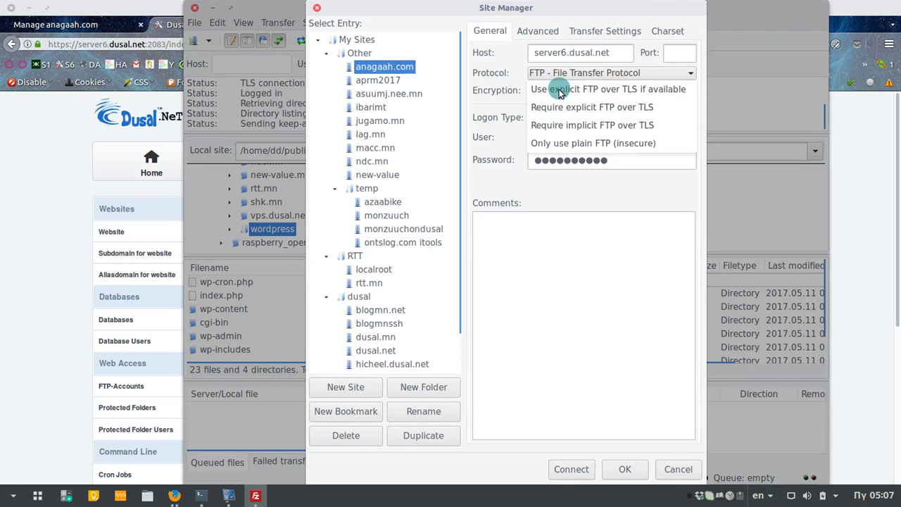
pyautogui.click(561, 145)
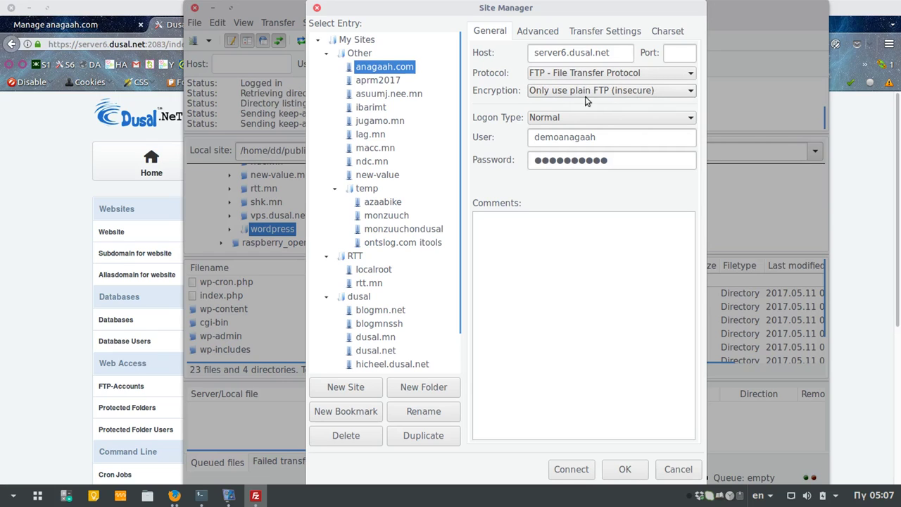
pyautogui.click(655, 97)
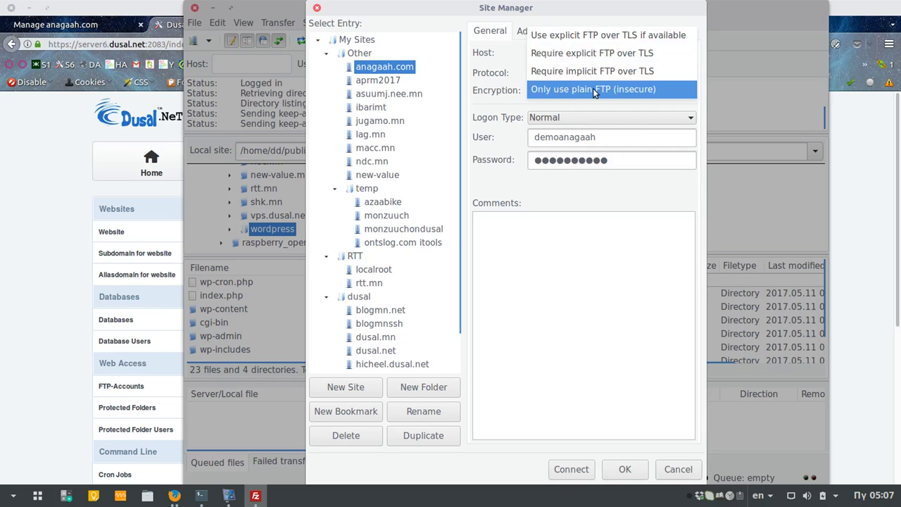
pyautogui.click(67, 266)
pyautogui.click(26, 273)
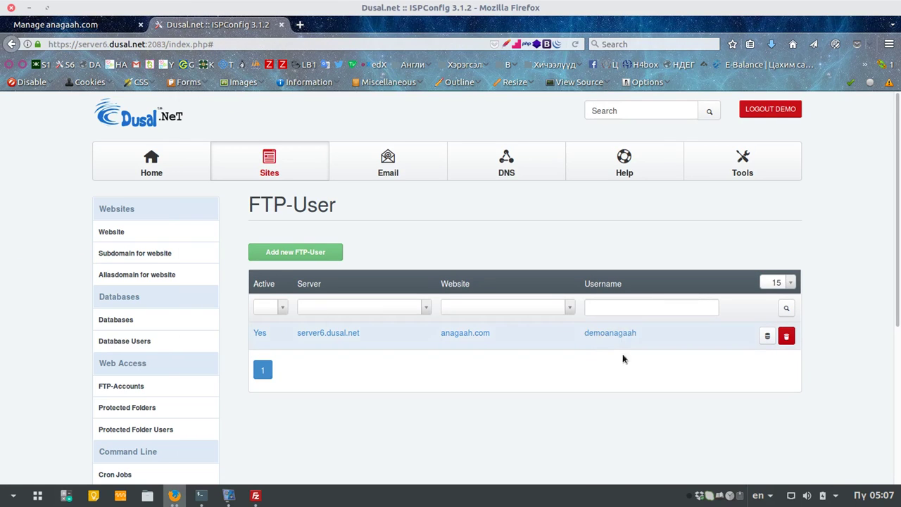
pyautogui.hotkey('alt', 'Tab')
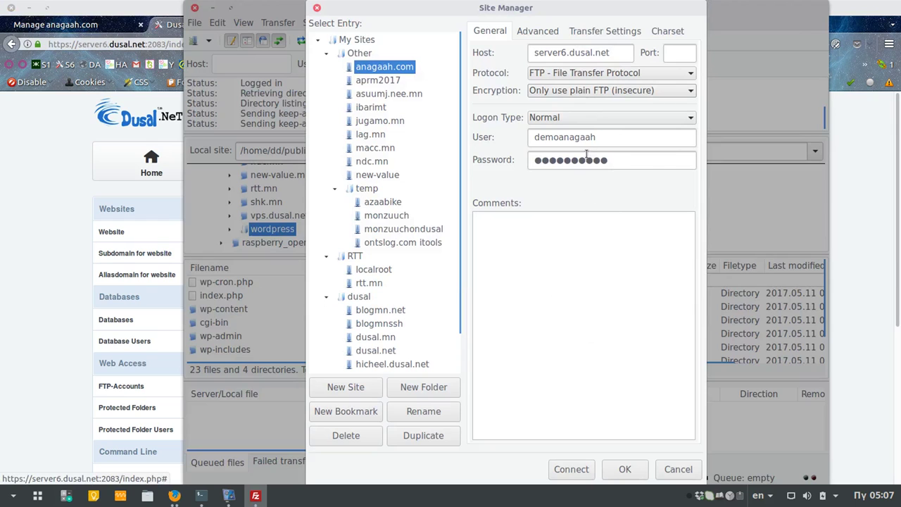
pyautogui.click(614, 91)
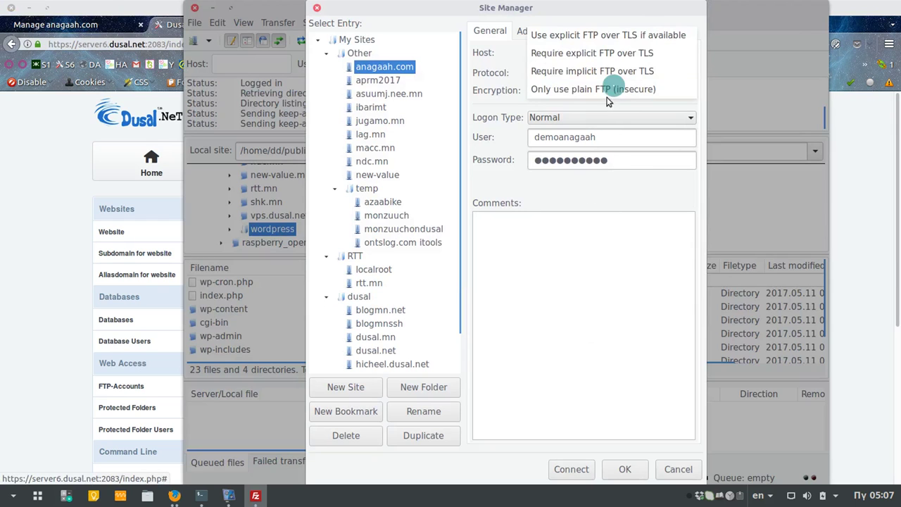
pyautogui.click(615, 37)
# Step: Connect, confirm dropping the existing connection, and open the remote web folder
pyautogui.click(577, 470)
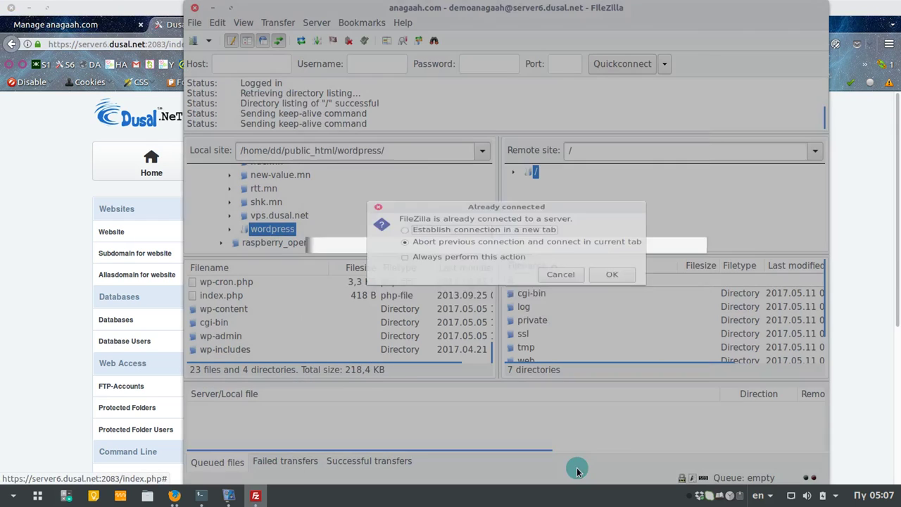
pyautogui.click(612, 283)
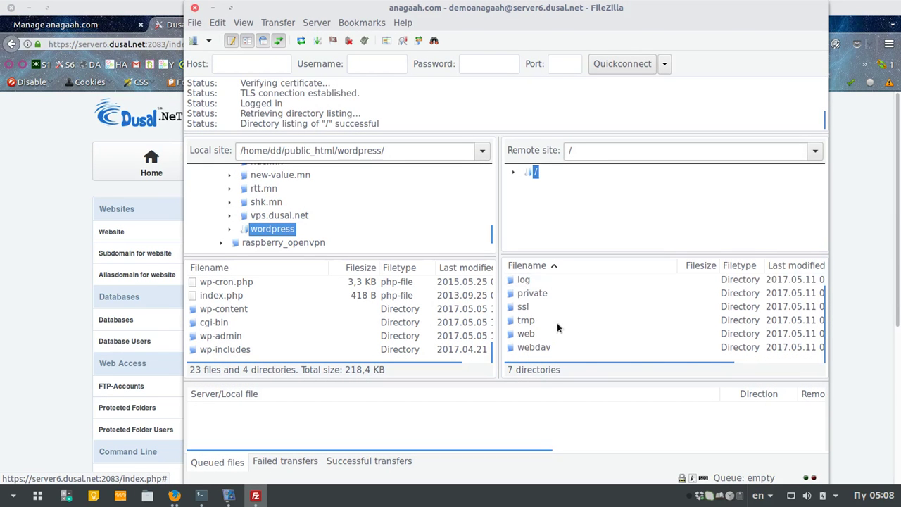
pyautogui.doubleClick(527, 335)
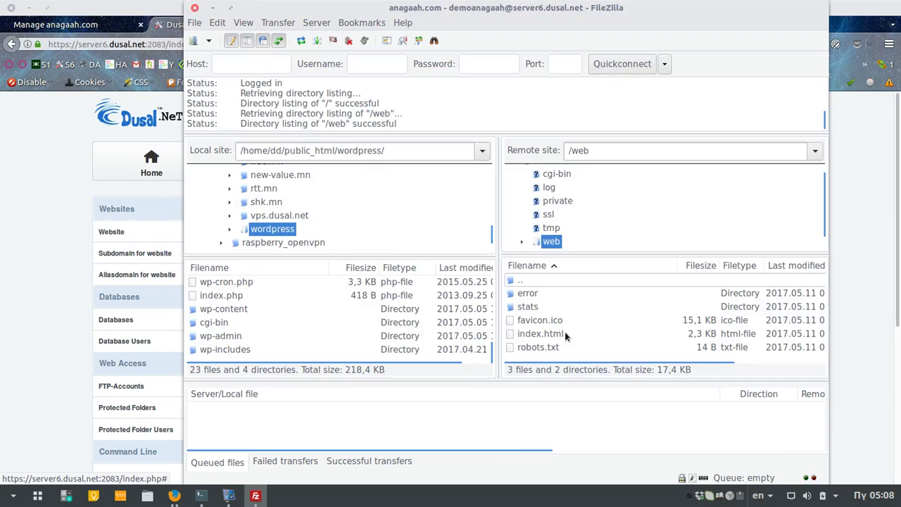
pyautogui.click(34, 366)
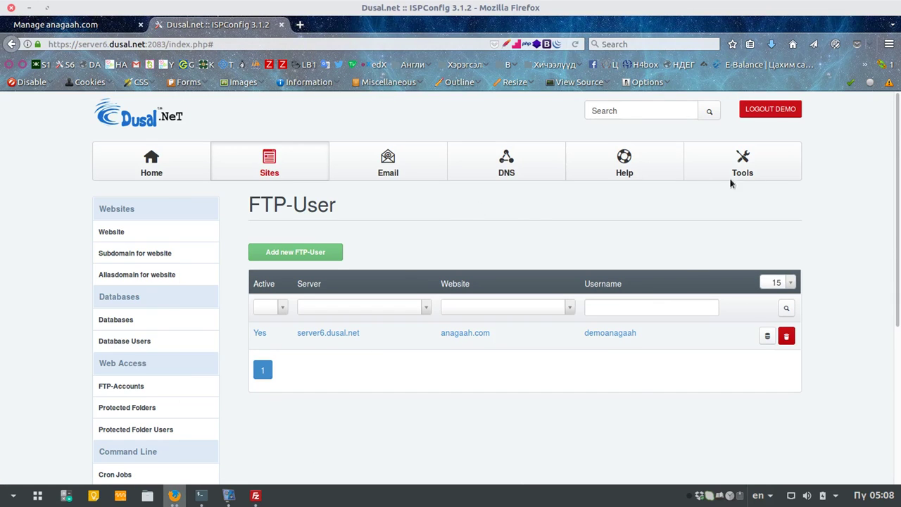
# Step: Load anagaah.com in a new Firefox tab, fixing the misspelled 'angaah.com' address
pyautogui.click(229, 495)
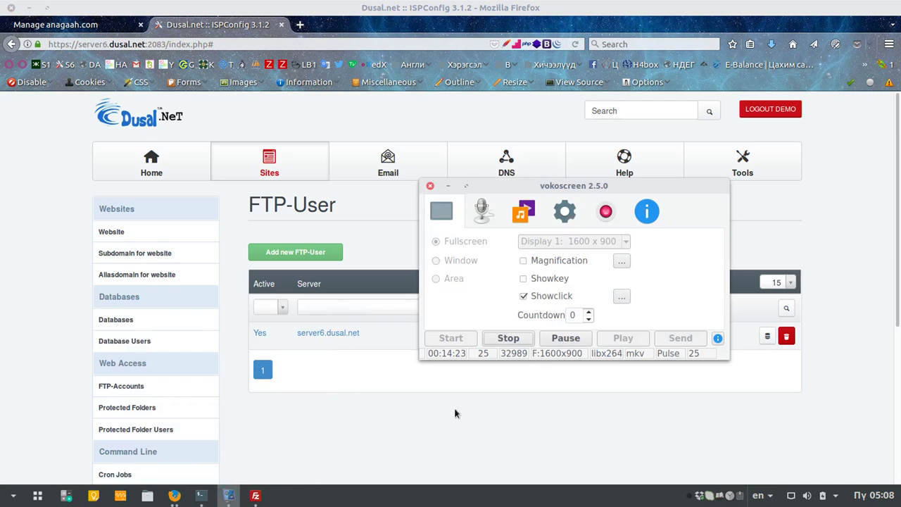
pyautogui.click(567, 338)
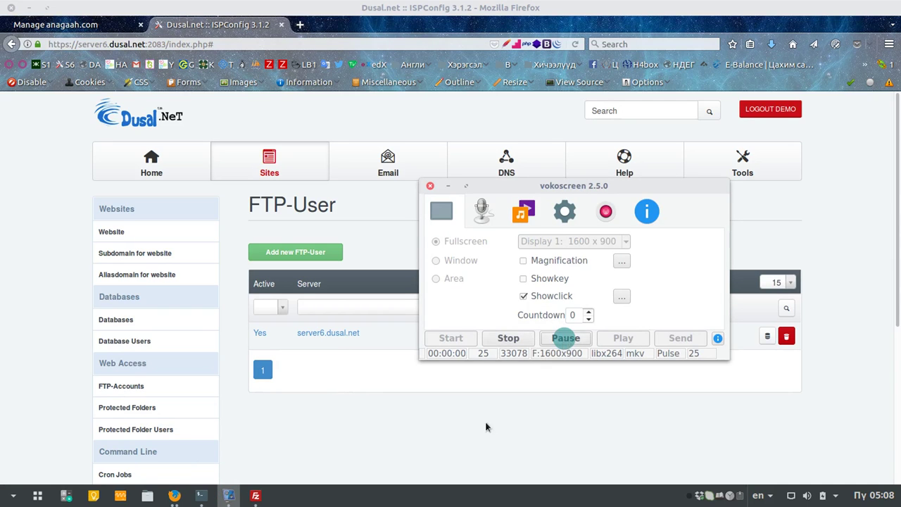
pyautogui.click(338, 381)
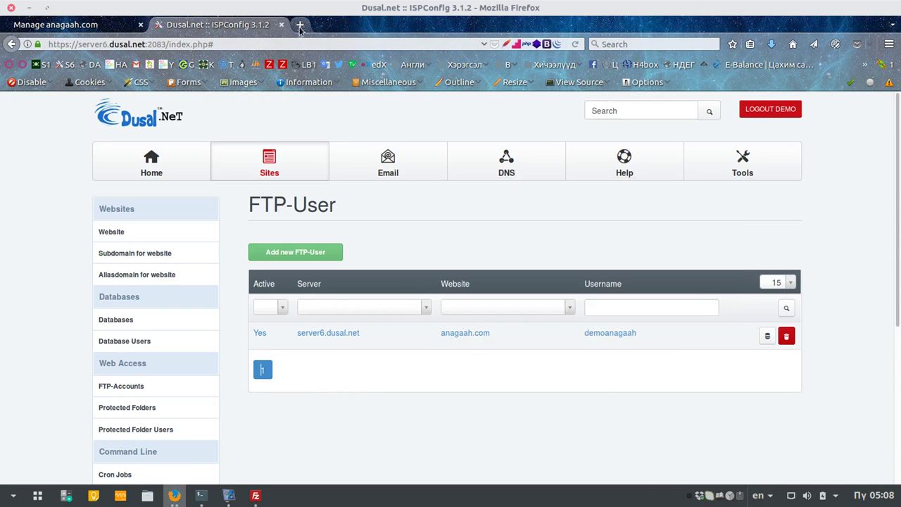
pyautogui.click(300, 25)
pyautogui.write('angaa')
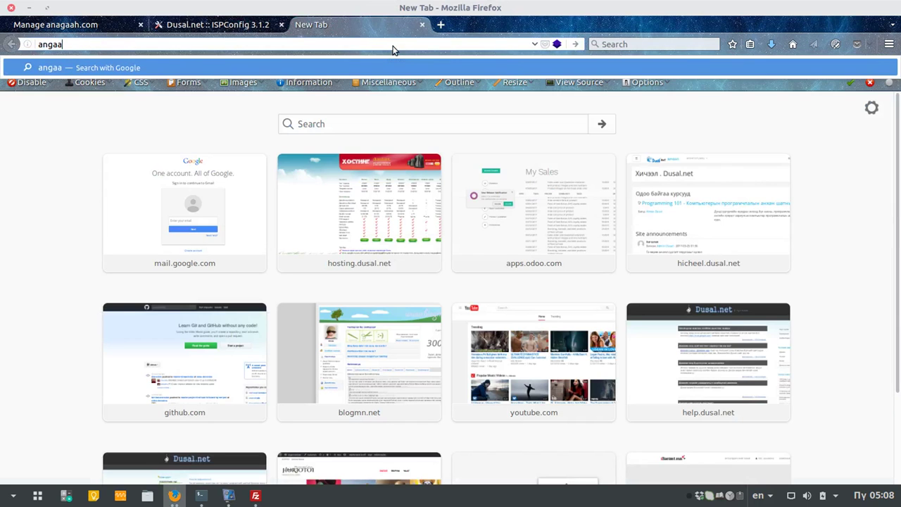
pyautogui.write('h.com')
pyautogui.press('Return')
pyautogui.write('a')
pyautogui.press('Return')
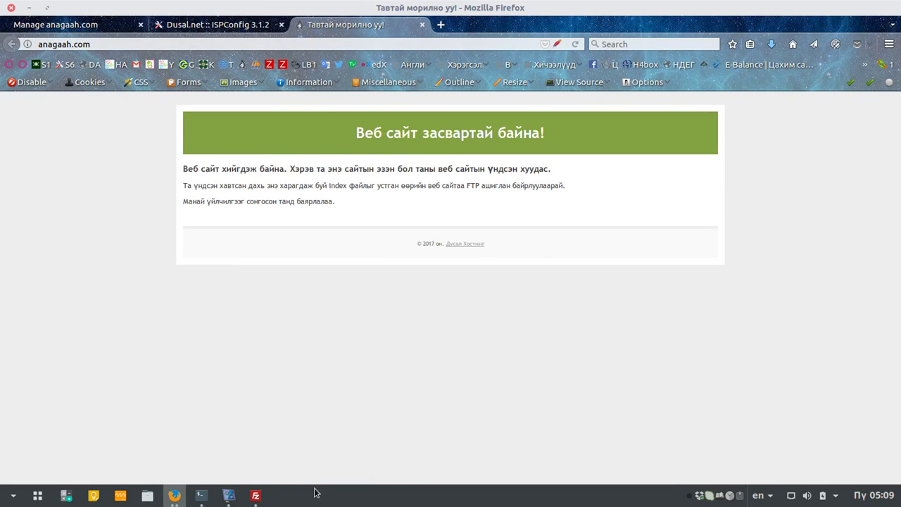
pyautogui.click(256, 495)
# Step: Queue remote index.html for download and sort local files by last modified, newest first
pyautogui.rightClick(540, 337)
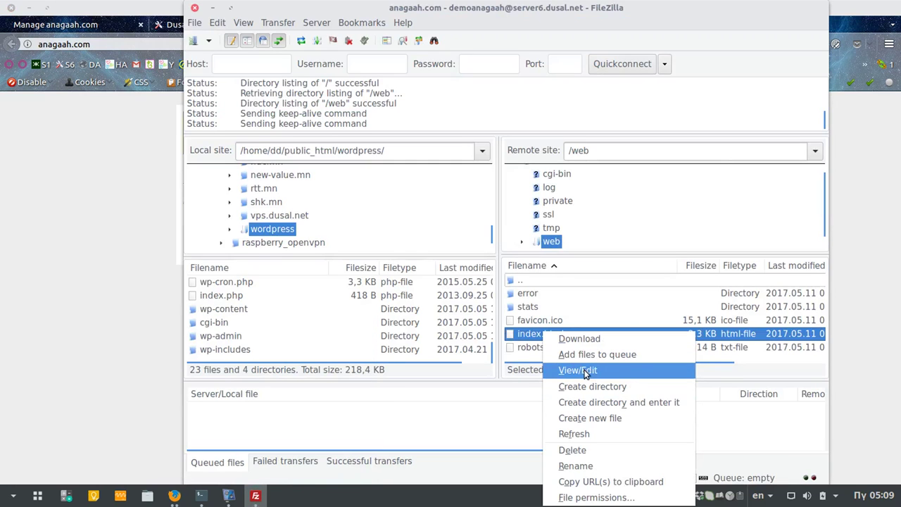
pyautogui.click(590, 339)
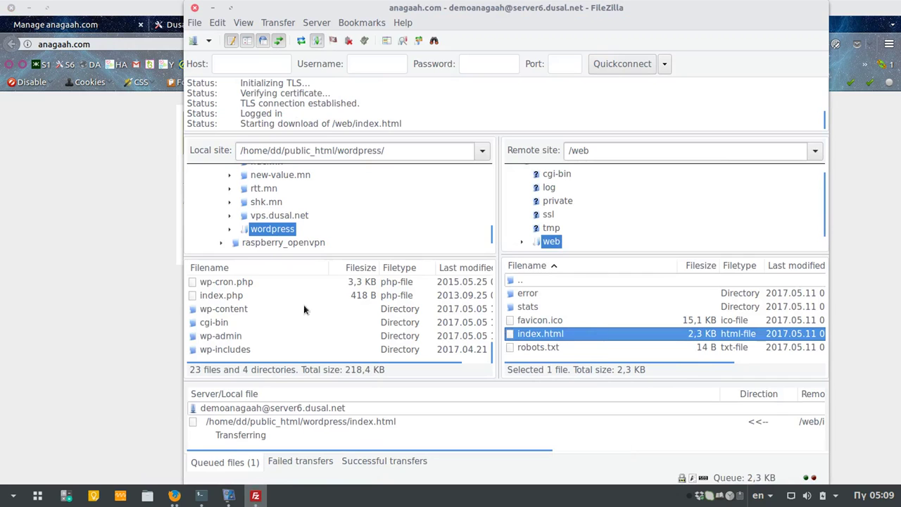
pyautogui.scroll(7, 239, 322)
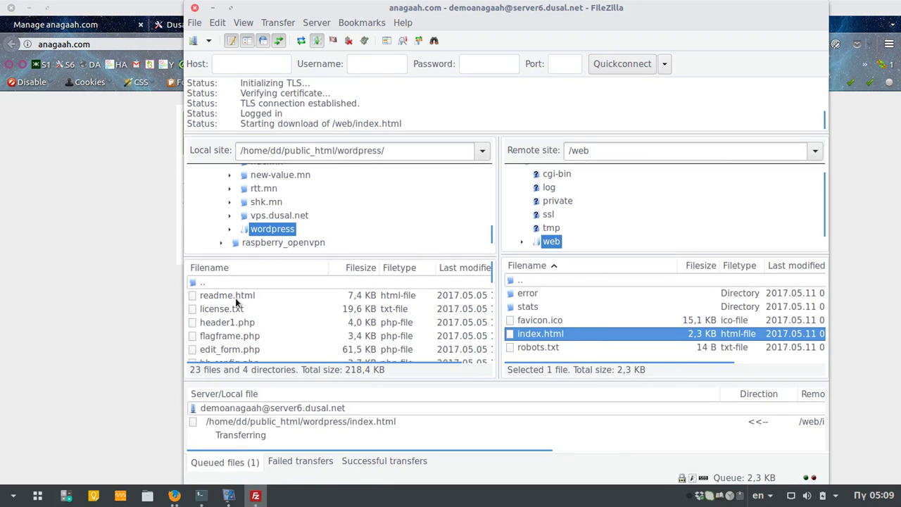
pyautogui.scroll(-2, 236, 325)
pyautogui.scroll(2, 240, 319)
pyautogui.click(462, 275)
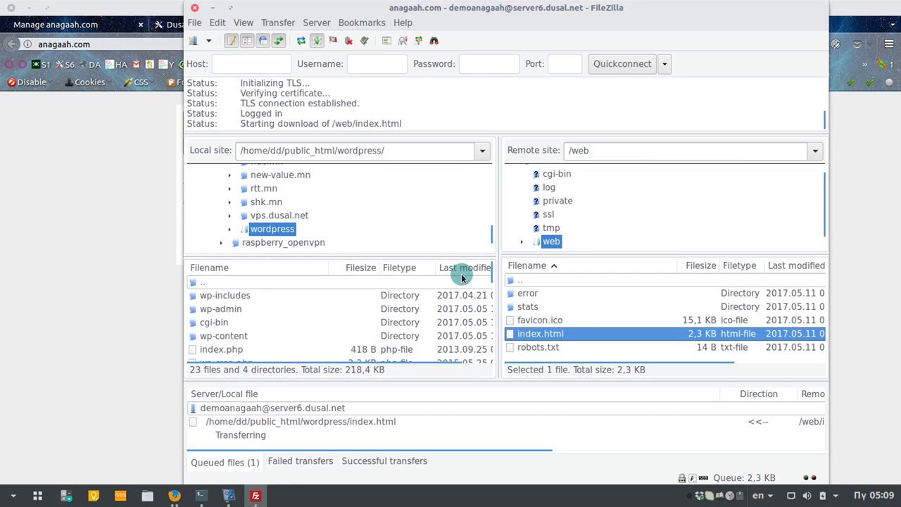
pyautogui.click(461, 274)
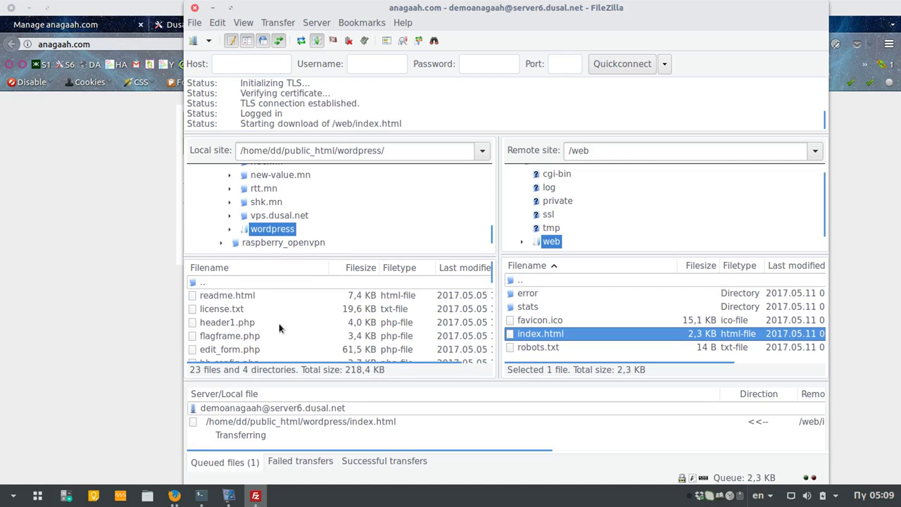
pyautogui.scroll(-7, 279, 323)
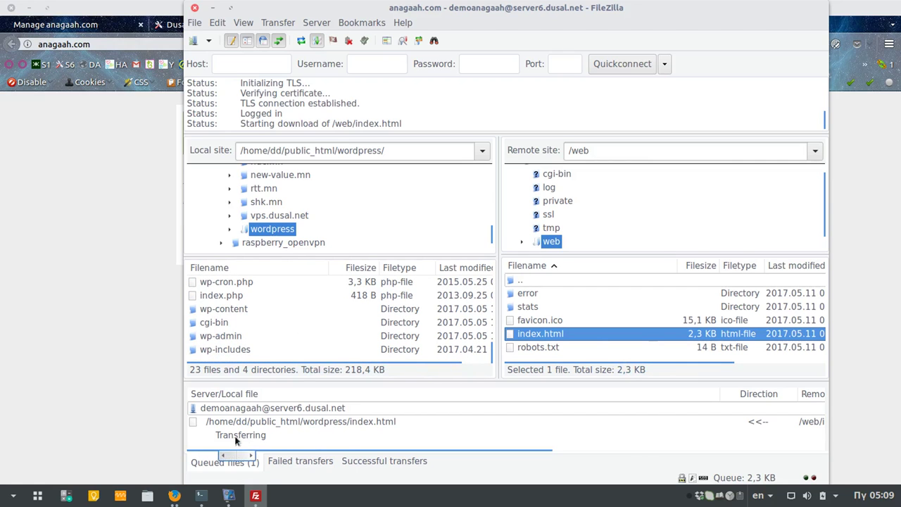
# Step: Restart the stalled transfer by toggling Process Queue off and back on
pyautogui.click(311, 425)
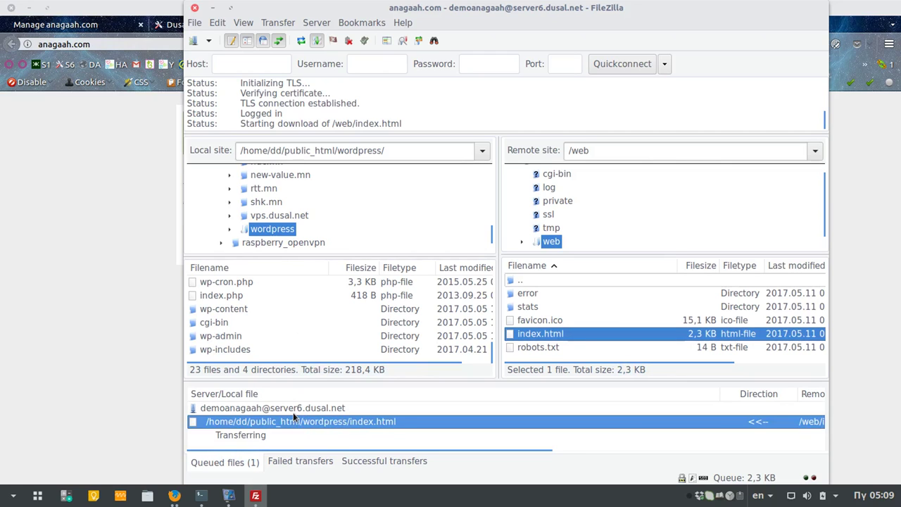
pyautogui.click(292, 409)
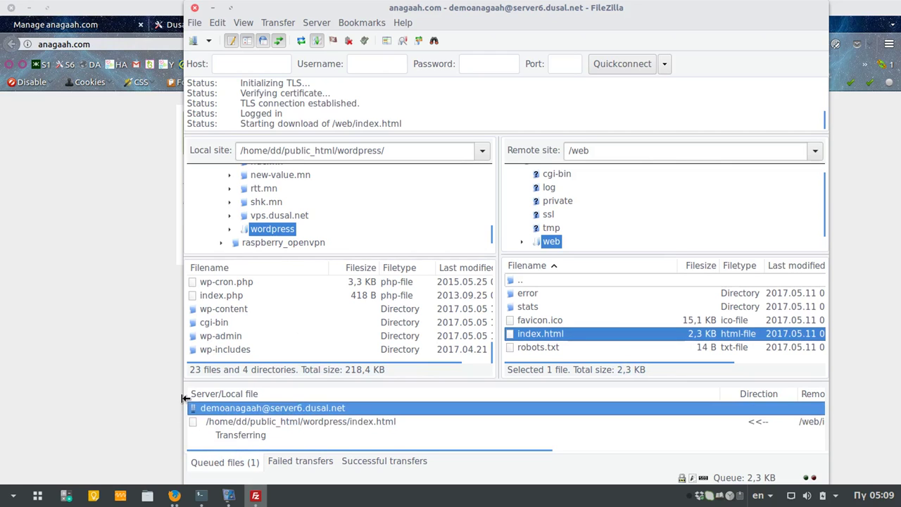
pyautogui.moveTo(185, 397); pyautogui.dragTo(179, 400)
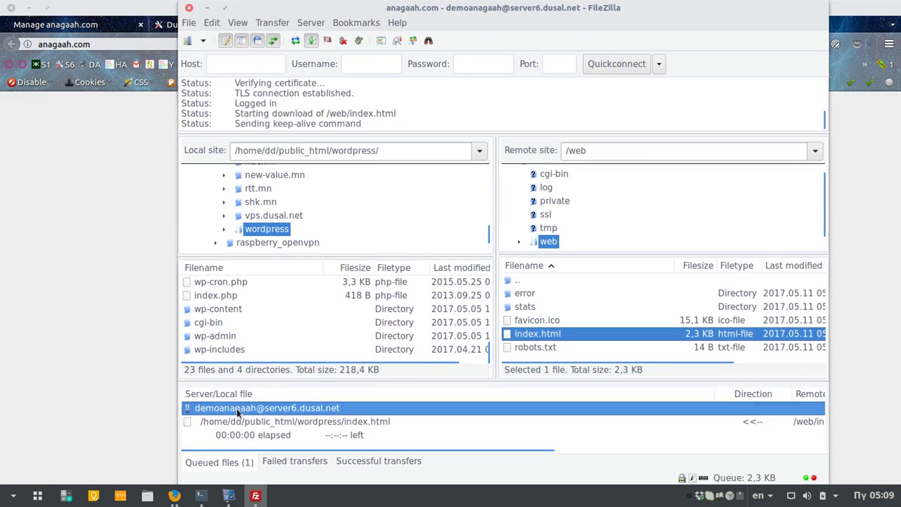
pyautogui.rightClick(237, 408)
pyautogui.click(285, 306)
pyautogui.rightClick(237, 410)
pyautogui.click(282, 305)
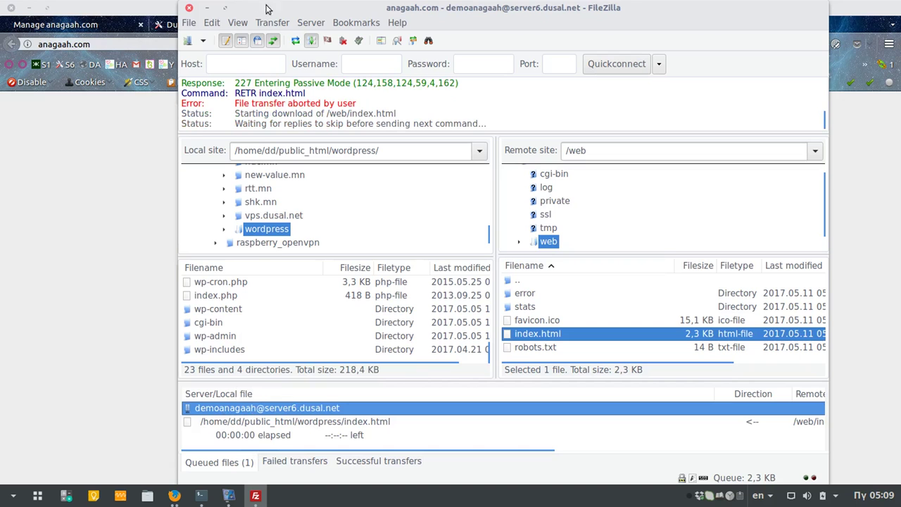
pyautogui.click(192, 24)
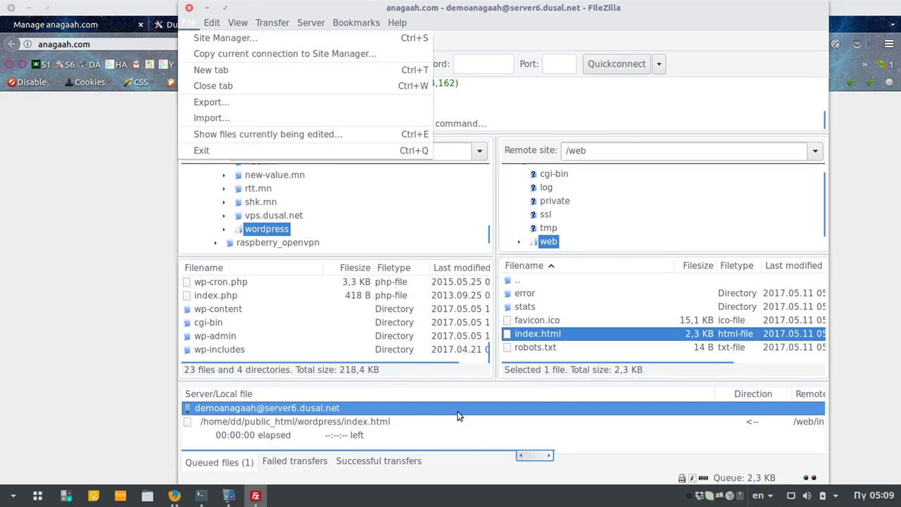
# Step: Reconnect to anagaah.com using plain FTP only and open the remote web folder
pyautogui.click(398, 415)
pyautogui.click(190, 41)
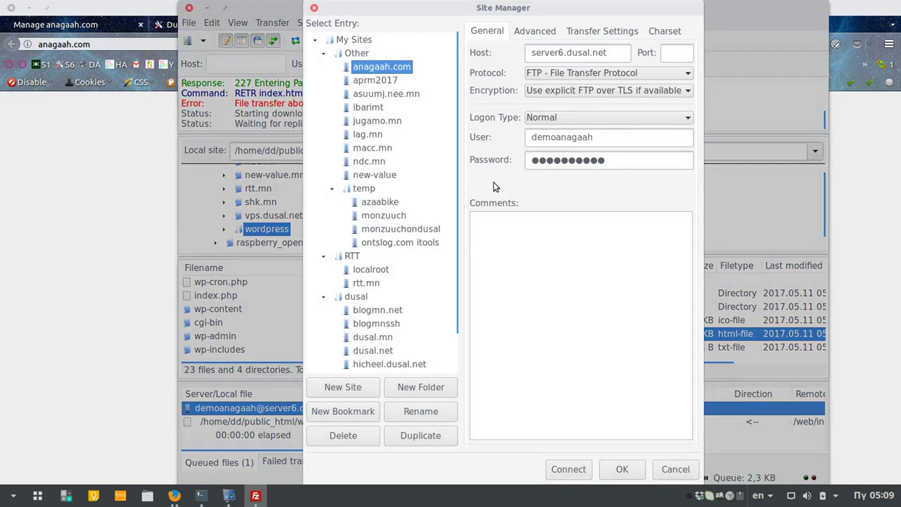
pyautogui.click(609, 93)
pyautogui.click(568, 142)
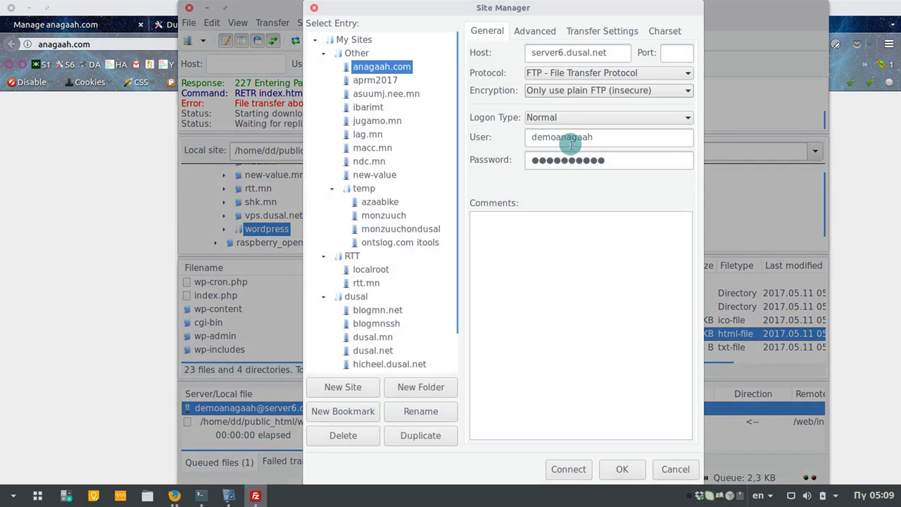
pyautogui.click(572, 469)
pyautogui.click(609, 283)
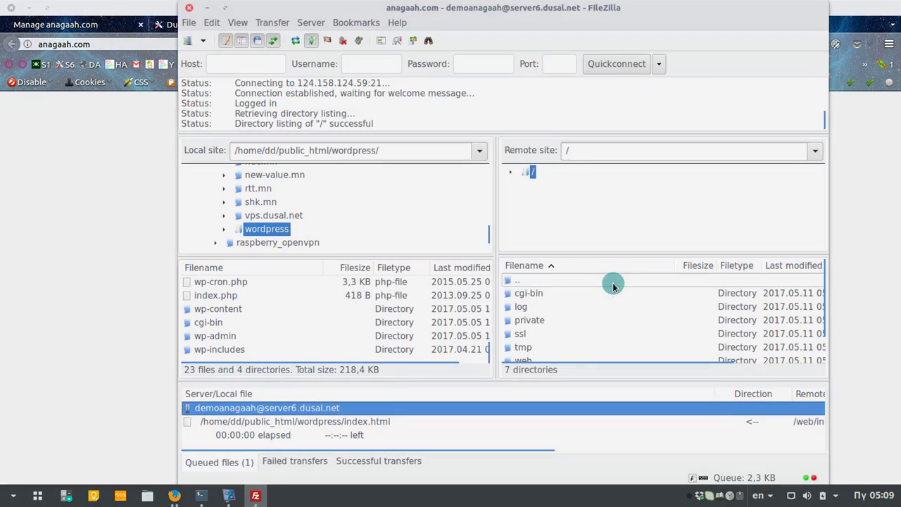
pyautogui.scroll(-1, 545, 340)
pyautogui.doubleClick(529, 344)
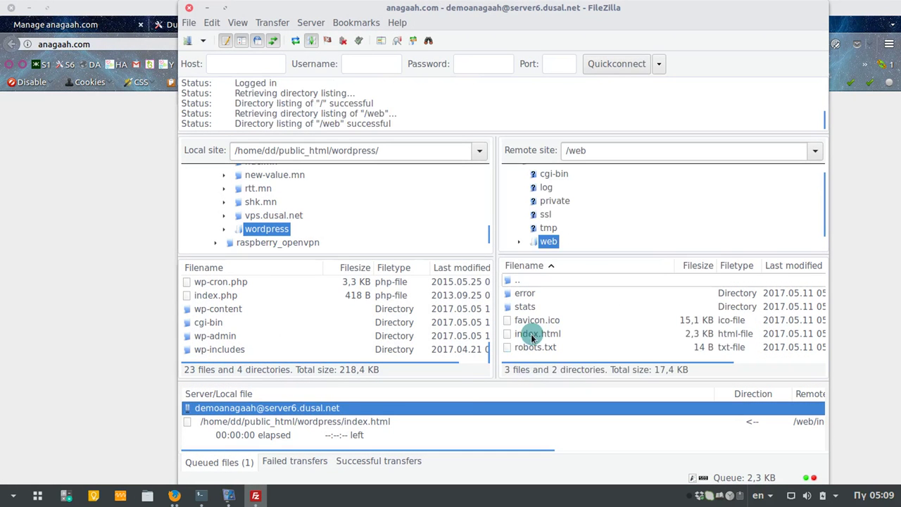
# Step: Stop and remove all queued transfers, then download index.html into the local wordpress folder
pyautogui.rightClick(308, 406)
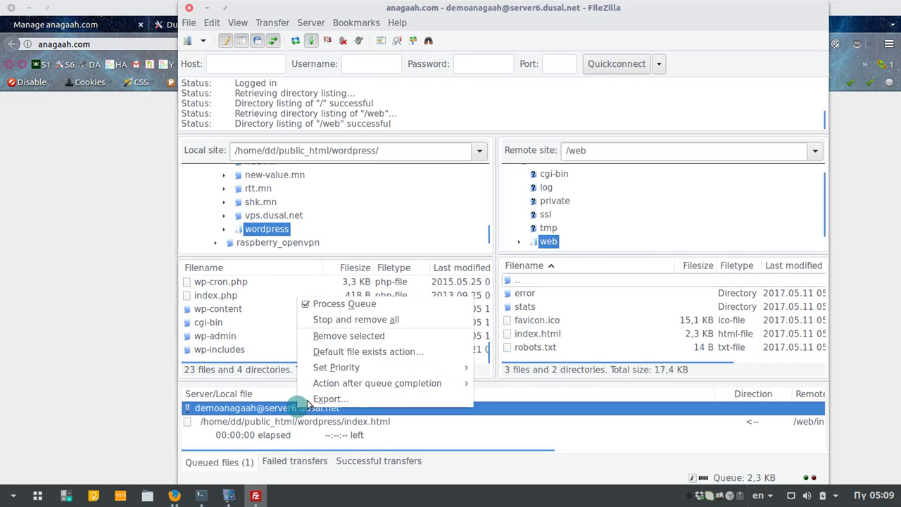
pyautogui.click(332, 324)
pyautogui.click(544, 332)
pyautogui.rightClick(544, 331)
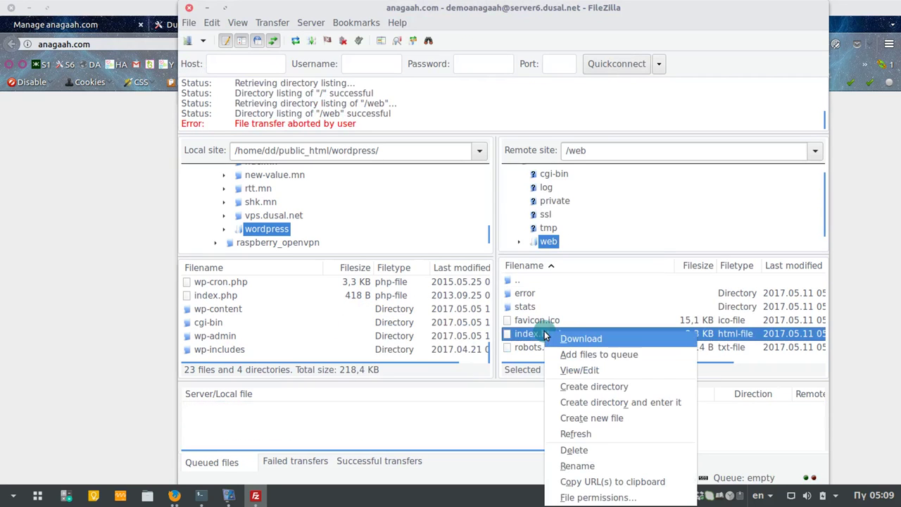
pyautogui.click(596, 339)
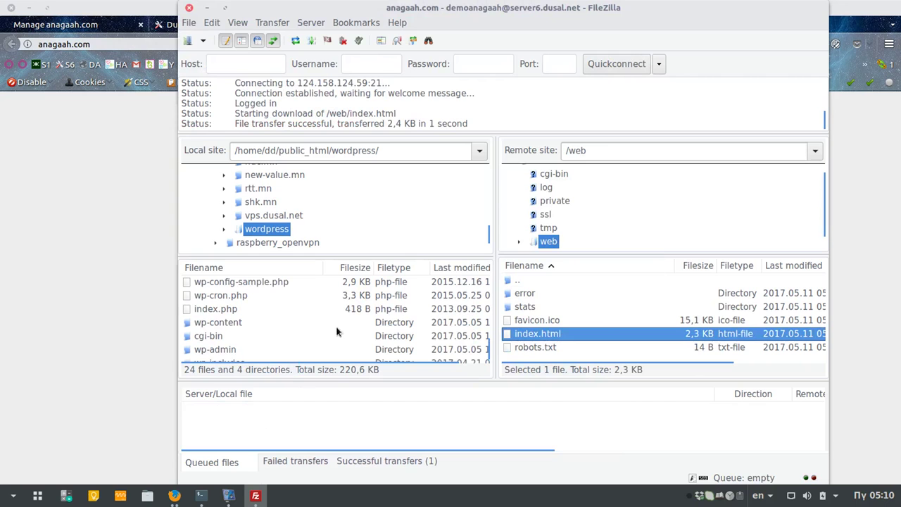
pyautogui.scroll(5, 336, 331)
# Step: Preview the downloaded local index.html in Firefox, then close that tab
pyautogui.click(212, 295)
pyautogui.rightClick(218, 296)
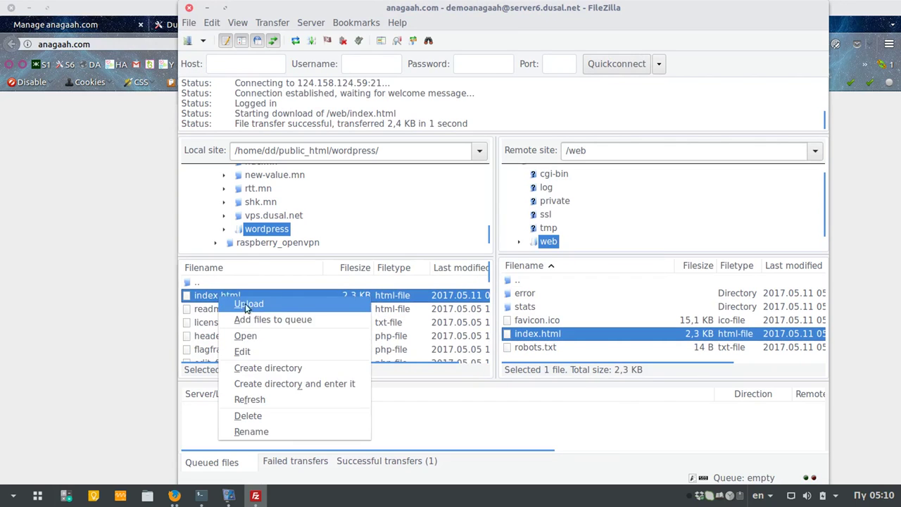
pyautogui.click(258, 349)
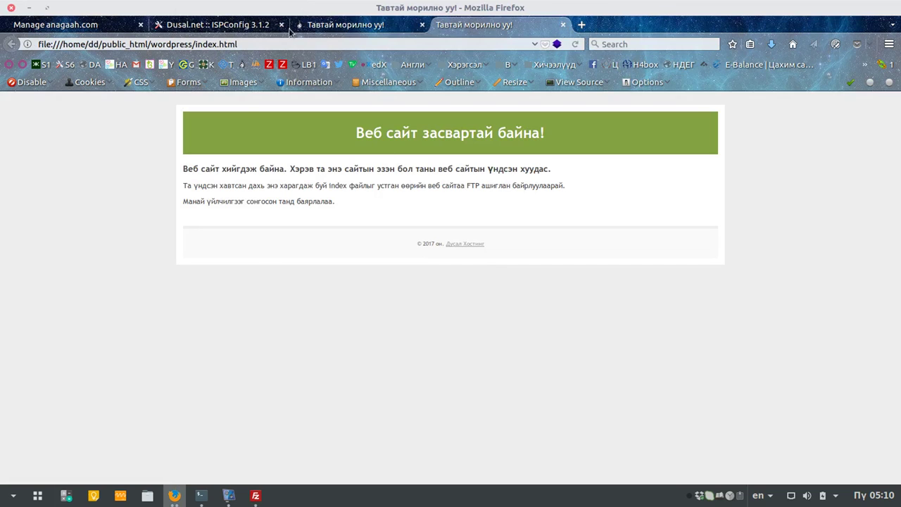
pyautogui.click(563, 25)
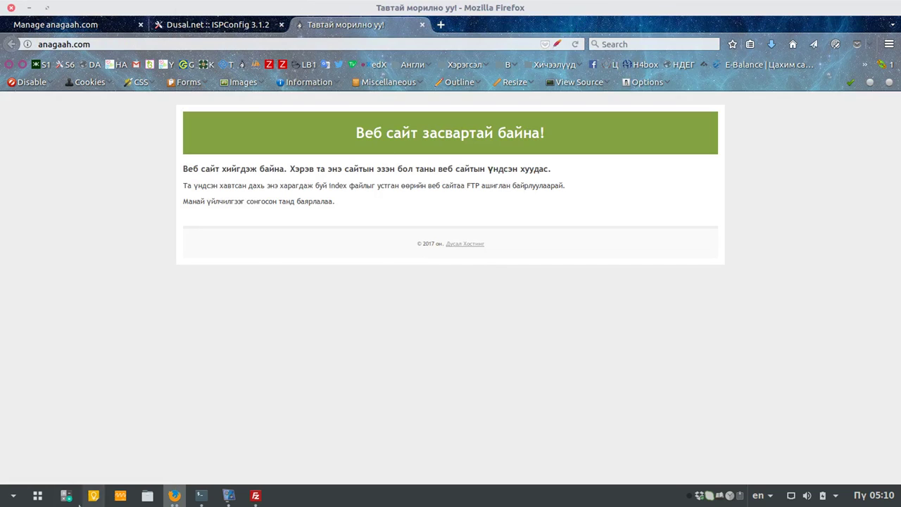
# Step: Bring FileZilla back to the front, showing the local wordpress files beside the remote web folder
pyautogui.moveTo(255, 495)
pyautogui.click(217, 362)
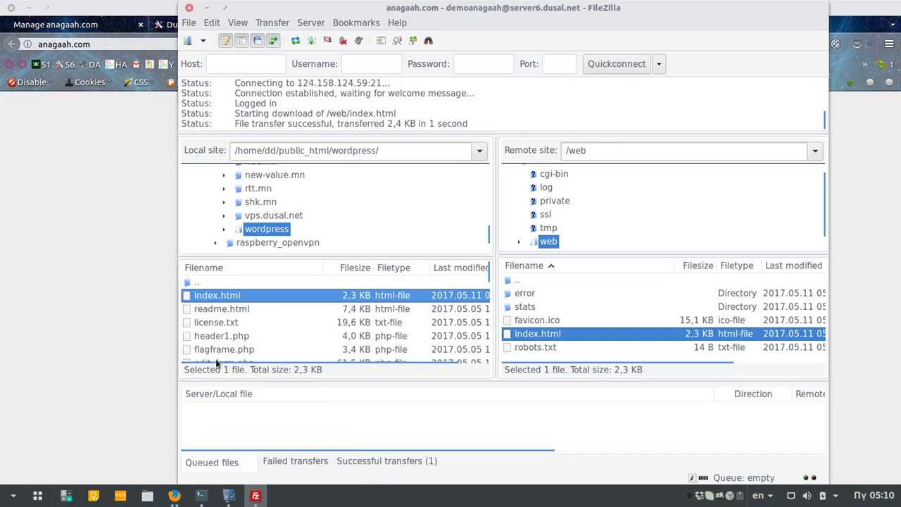
pyautogui.rightClick(229, 299)
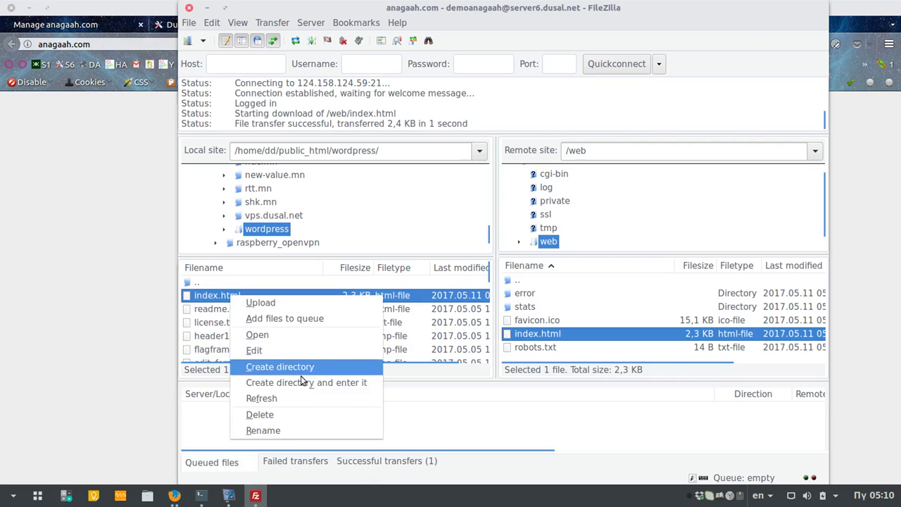
pyautogui.click(192, 296)
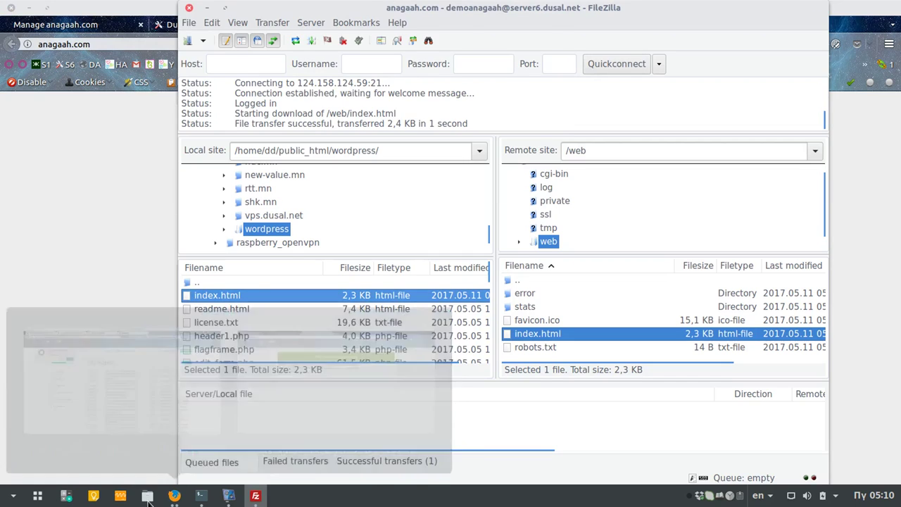
pyautogui.click(153, 501)
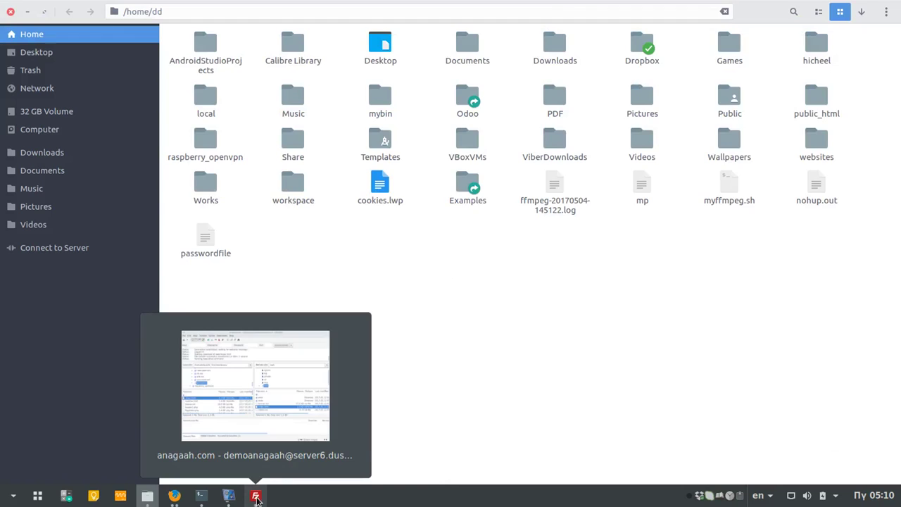
# Step: Go to /home/dd/public_html/wordpress using FileZilla's local path and open index.html in Atom
pyautogui.click(257, 497)
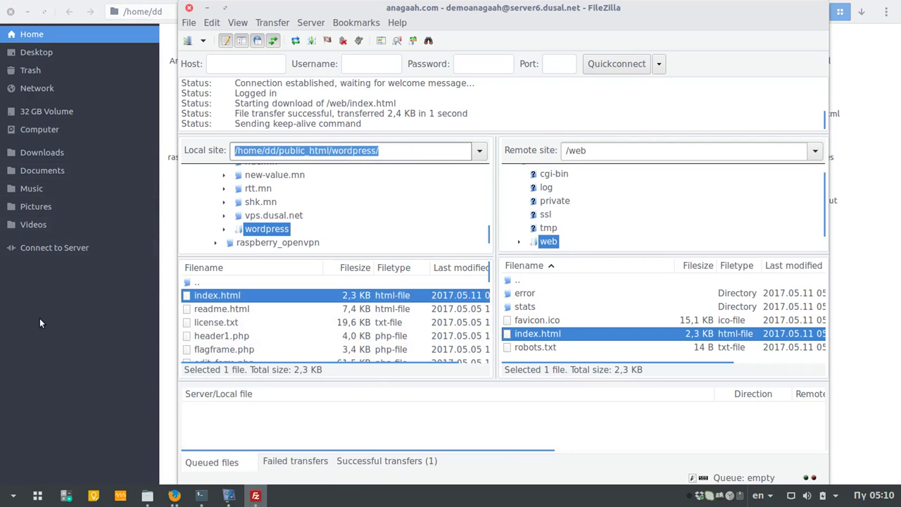
pyautogui.click(39, 318)
pyautogui.click(325, 14)
pyautogui.write('/home/dd/public_html/wordpress/')
pyautogui.press('Return')
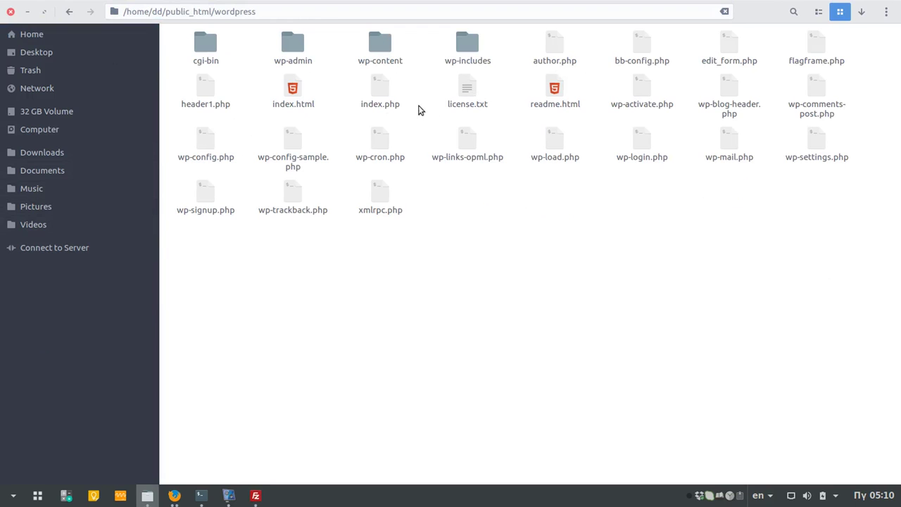
pyautogui.rightClick(290, 94)
pyautogui.click(344, 100)
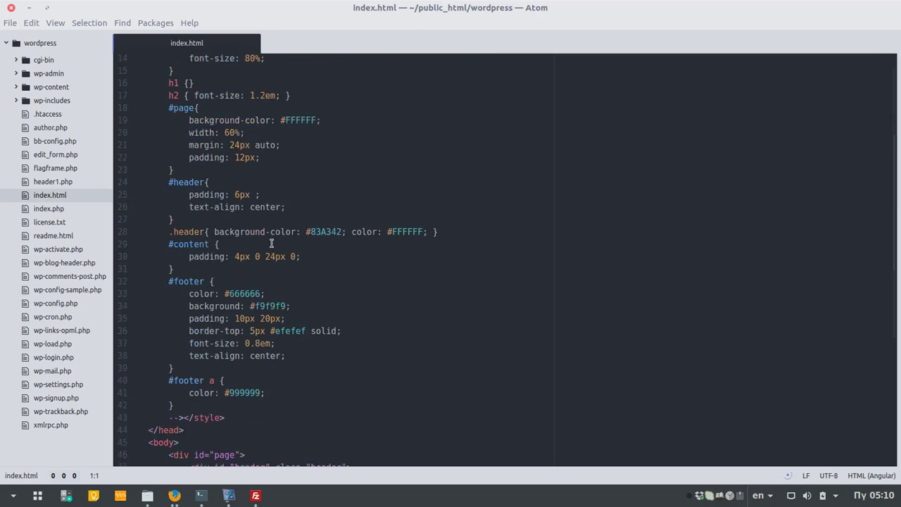
# Step: Replace the heading text on line 48 of index.html with 'Hello world' and save
pyautogui.scroll(-7, 271, 244)
pyautogui.moveTo(232, 224); pyautogui.dragTo(350, 223)
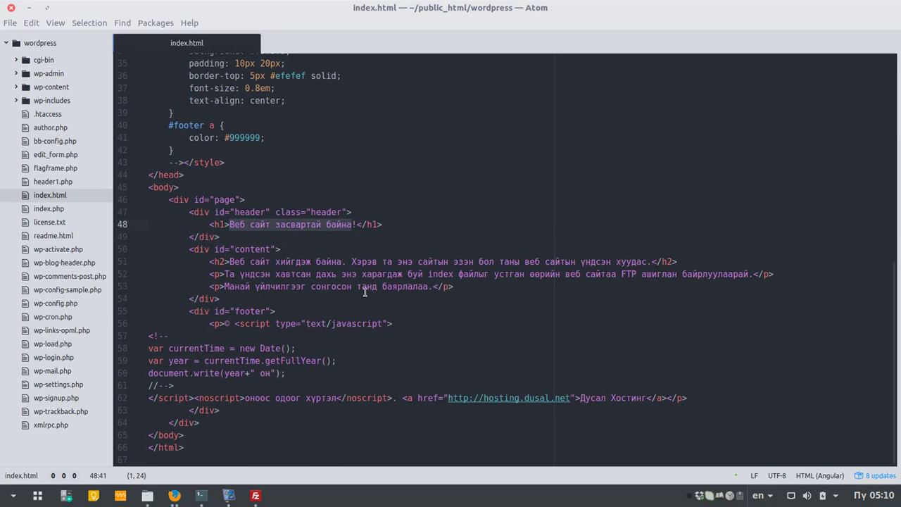
pyautogui.write('Hello wor')
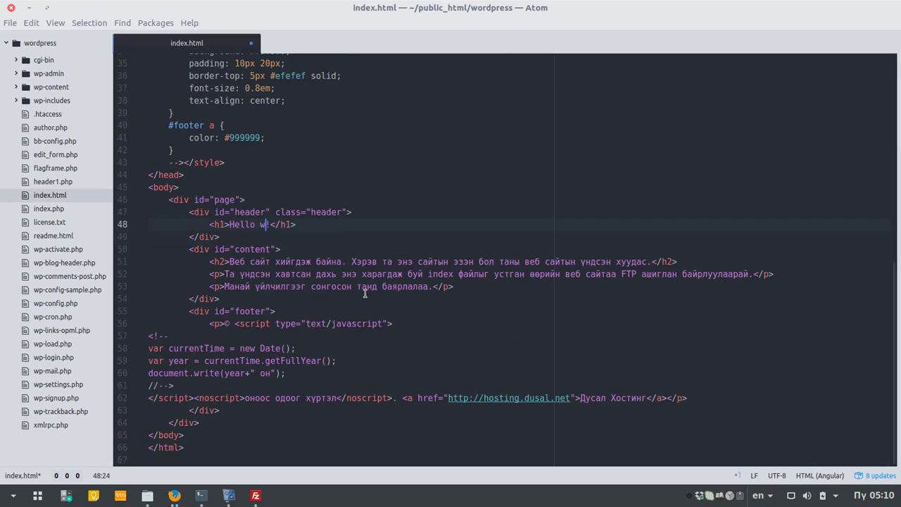
pyautogui.write('ld')
pyautogui.hotkey('ctrl', 's')
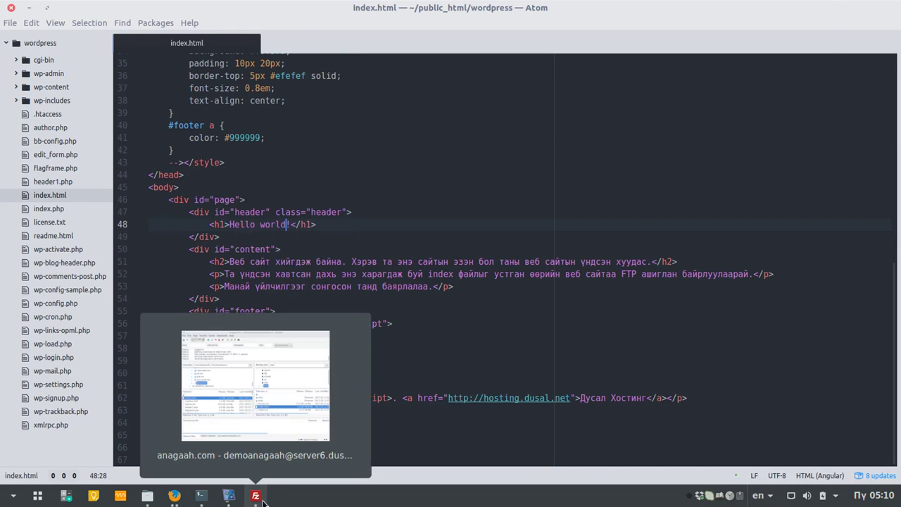
# Step: Finish editing in FileZilla and upload the edited index.html to the server's /web folder
pyautogui.click(261, 498)
pyautogui.click(446, 257)
pyautogui.click(577, 280)
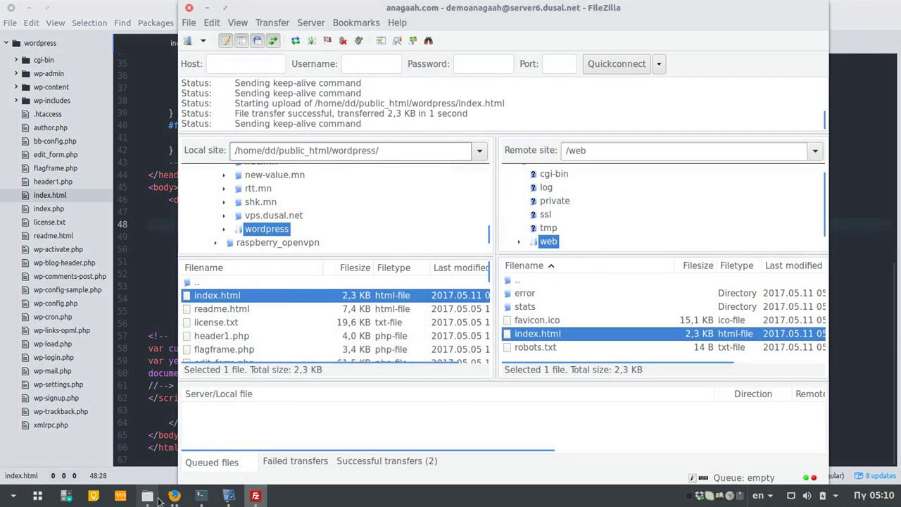
# Step: Reload anagaah.com in Firefox to confirm the 'Hello world!' heading, then return to FileZilla
pyautogui.moveTo(174, 495)
pyautogui.click(308, 401)
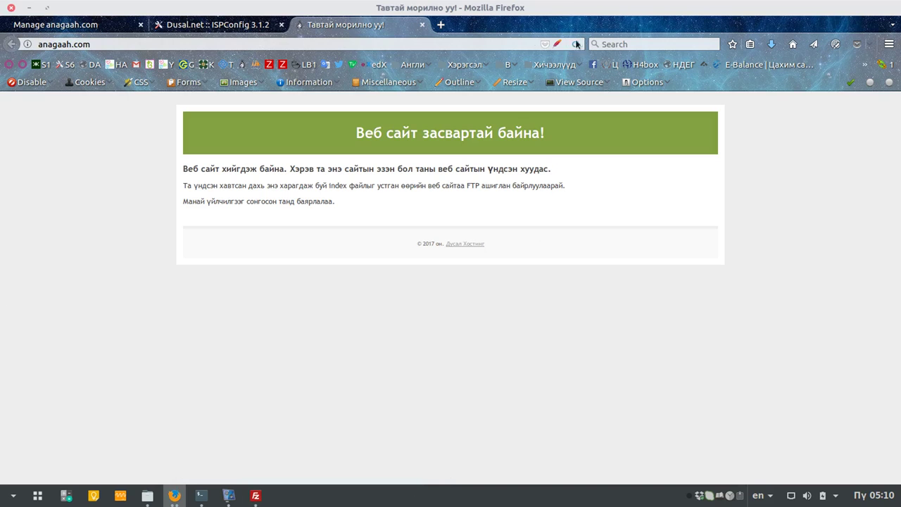
pyautogui.click(577, 44)
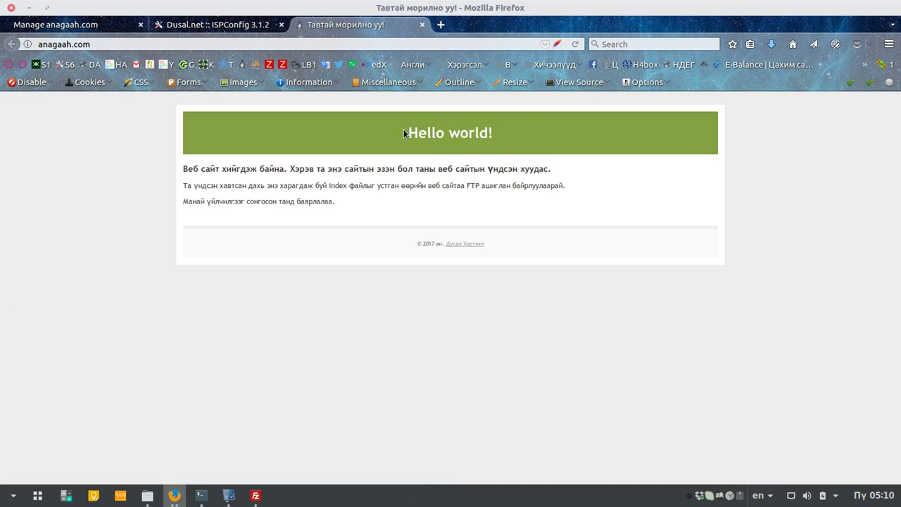
pyautogui.moveTo(256, 495)
pyautogui.click(255, 382)
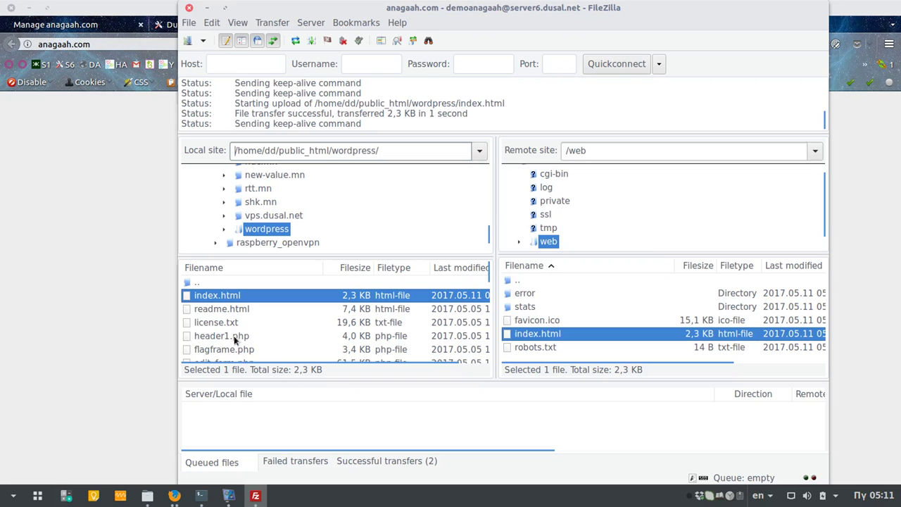
# Step: Delete favicon.ico, index.html and robots.txt from the server's /web folder
pyautogui.click(253, 332)
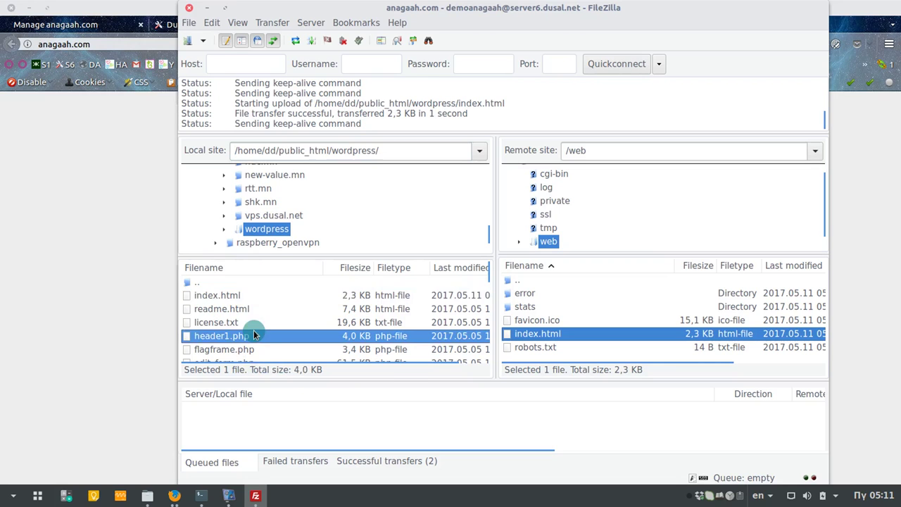
pyautogui.hotkey('ctrl', 'a')
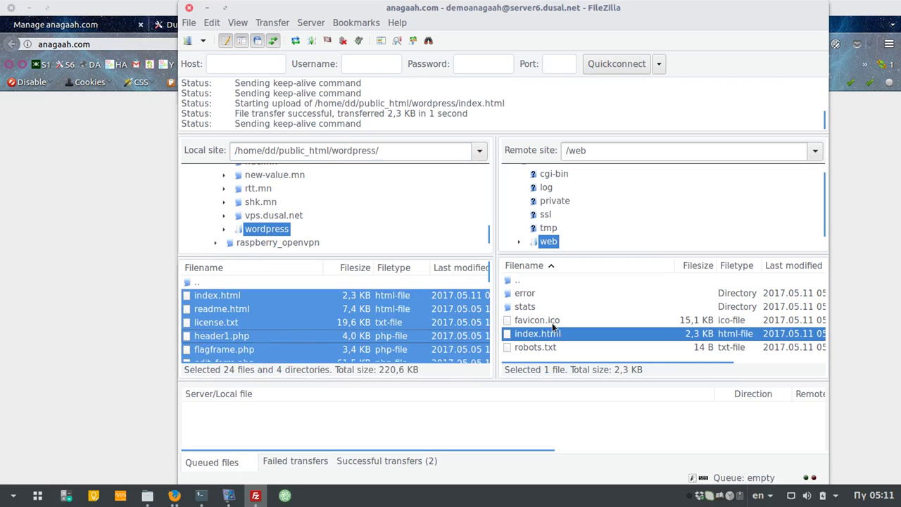
pyautogui.click(552, 321)
pyautogui.keyDown('ctrl'); pyautogui.click(553, 334); pyautogui.keyUp('ctrl')
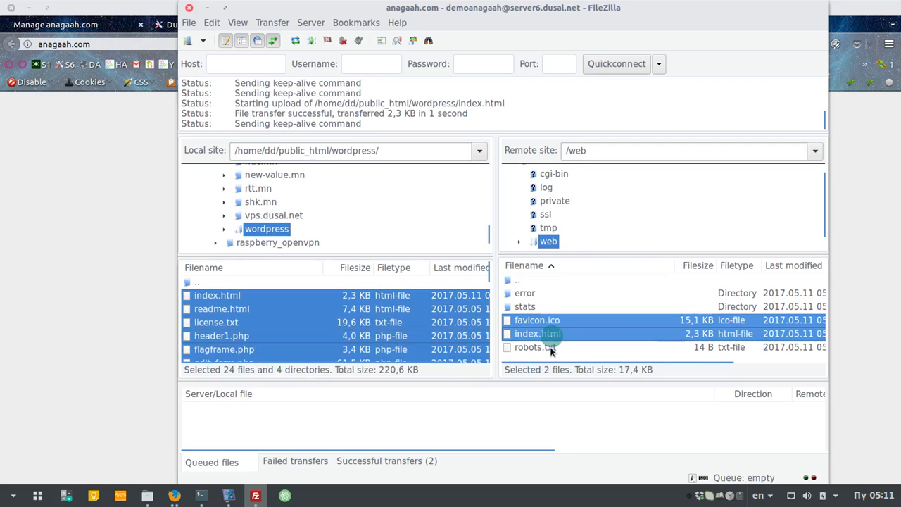
pyautogui.rightClick(555, 345)
pyautogui.click(530, 322)
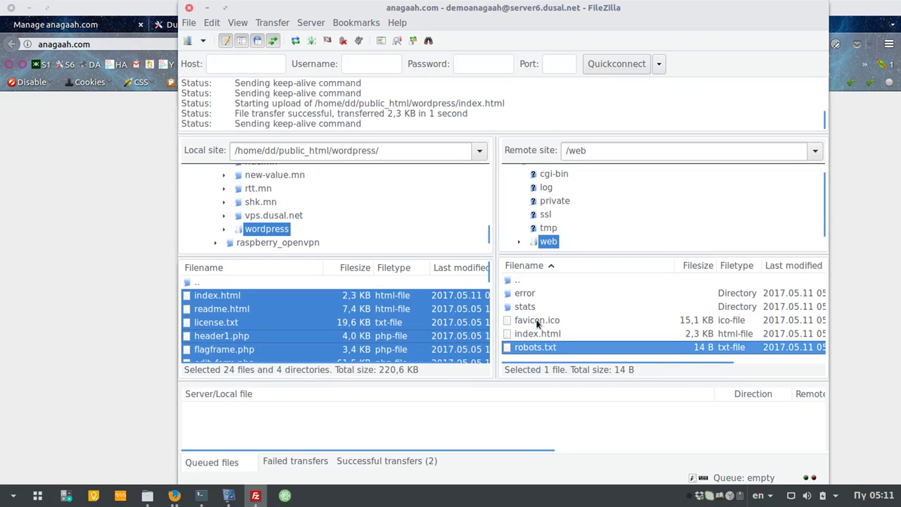
pyautogui.keyDown('shift'); pyautogui.click(533, 322); pyautogui.keyUp('shift')
pyautogui.rightClick(533, 322)
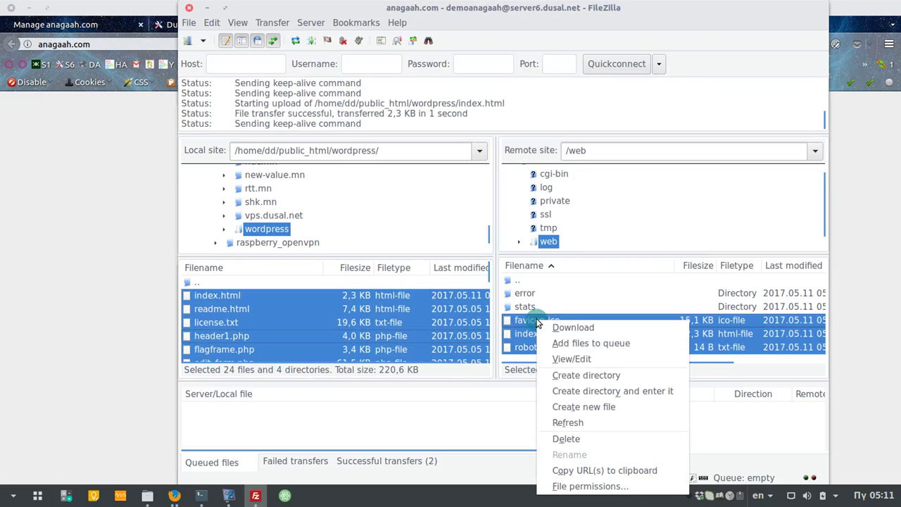
pyautogui.click(582, 437)
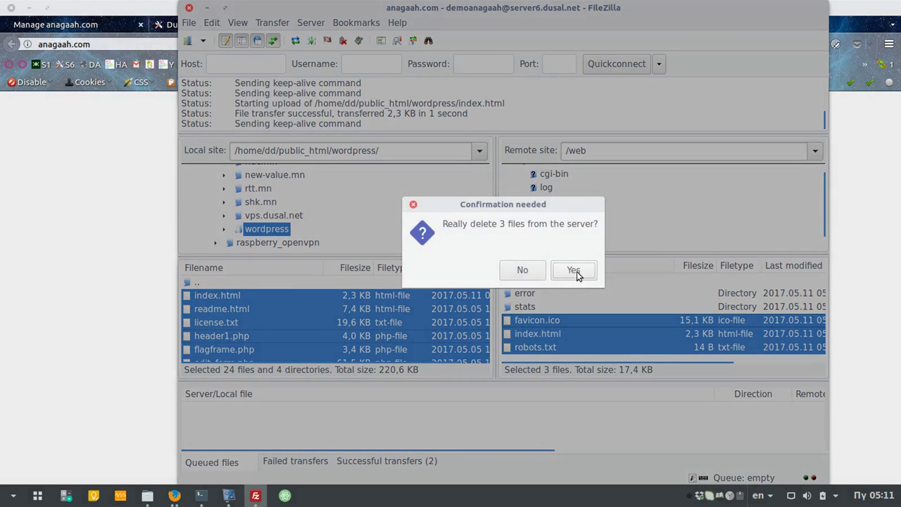
pyautogui.click(576, 271)
# Step: Delete index.html from the local wordpress folder
pyautogui.click(206, 299)
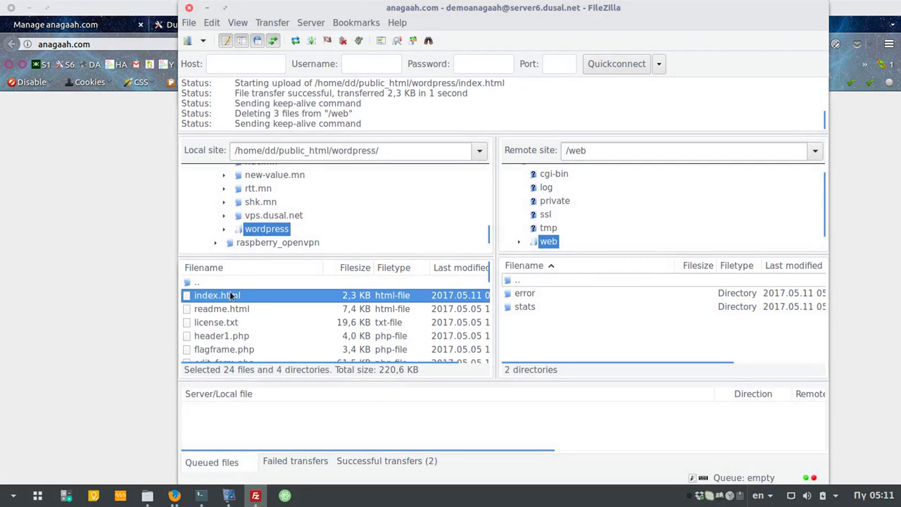
pyautogui.rightClick(228, 296)
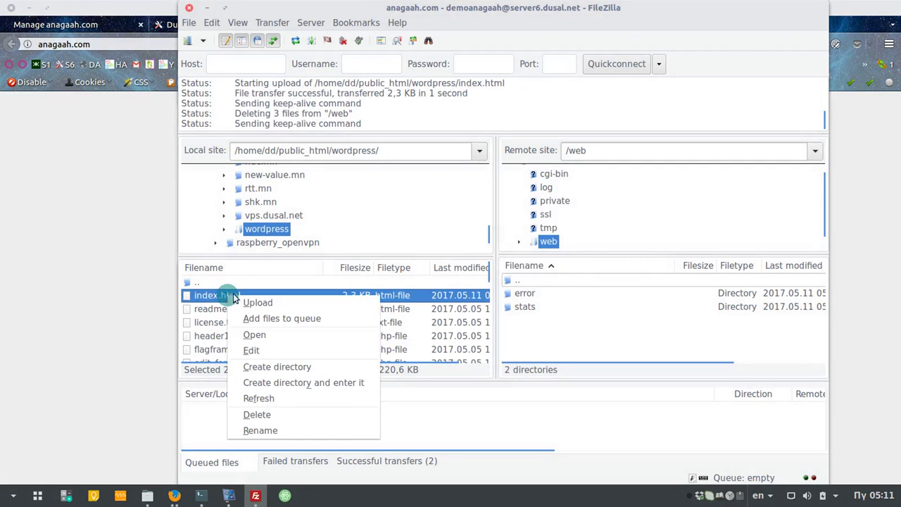
pyautogui.click(278, 416)
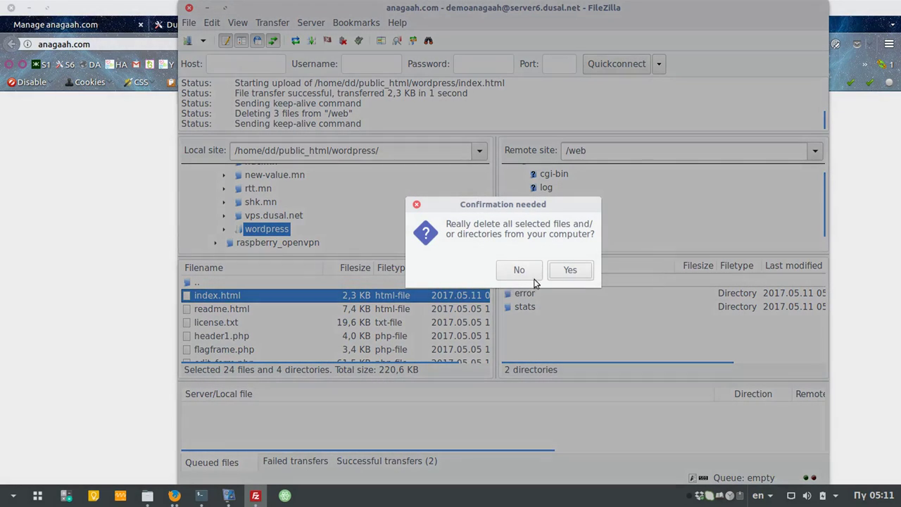
pyautogui.click(567, 270)
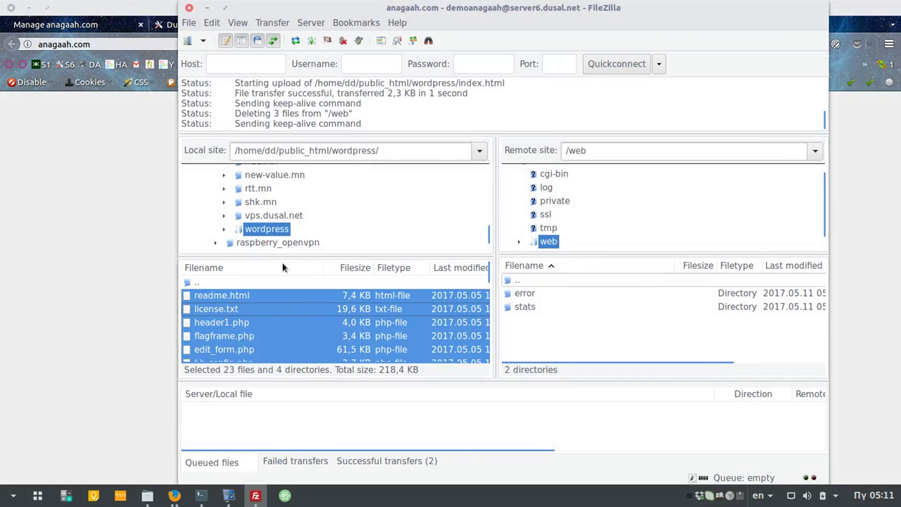
pyautogui.rightClick(301, 337)
# Step: Upload all remaining local WordPress files to the server, glancing at anagaah.com meanwhile
pyautogui.click(357, 345)
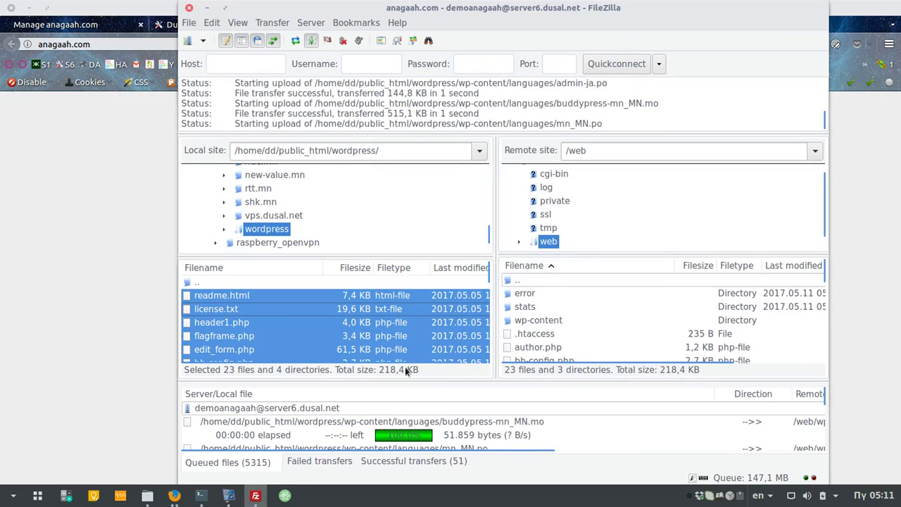
pyautogui.click(102, 237)
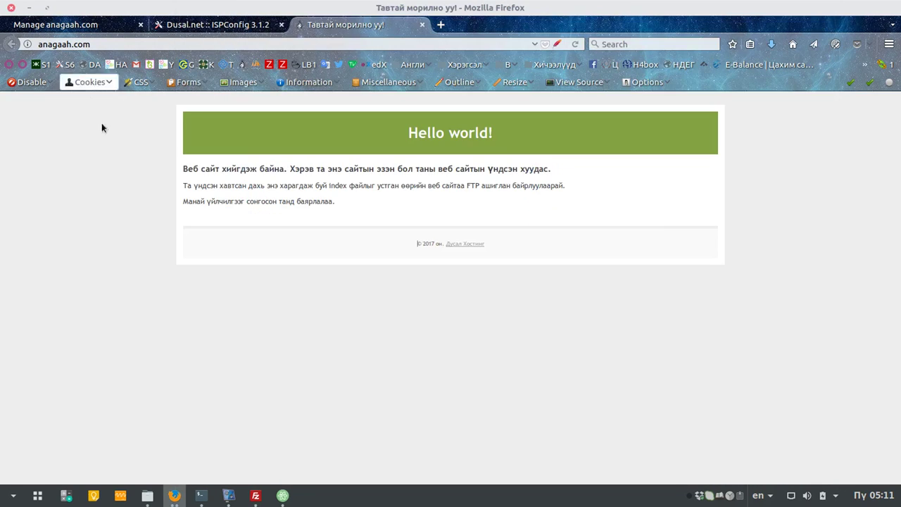
pyautogui.hotkey('alt', 'Tab')
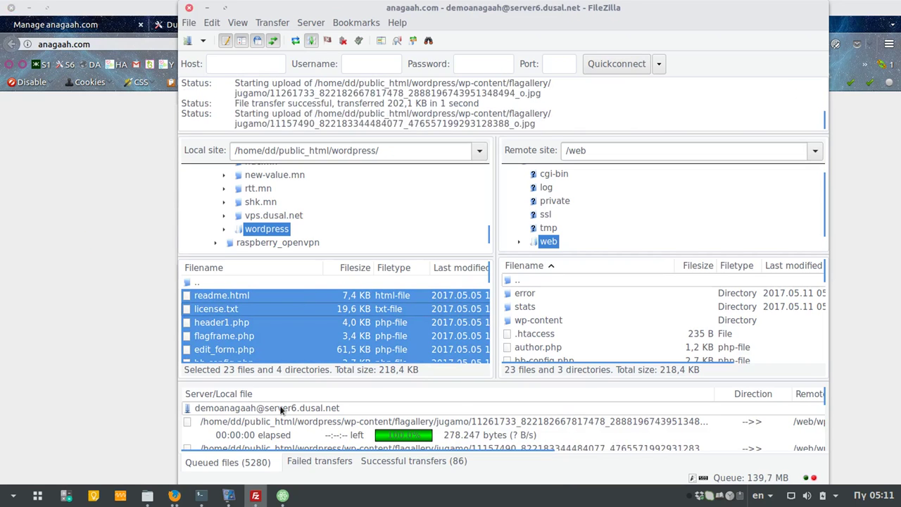
pyautogui.click(106, 269)
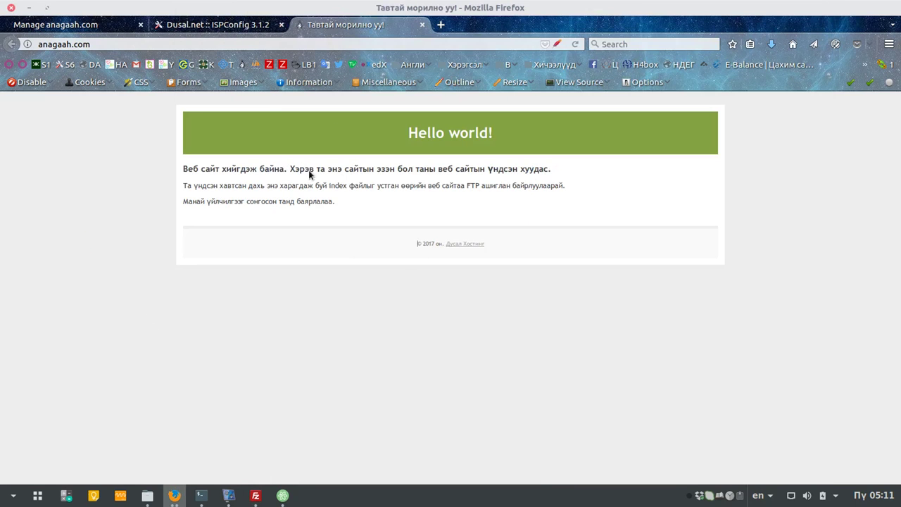
pyautogui.hotkey('alt', 'Tab')
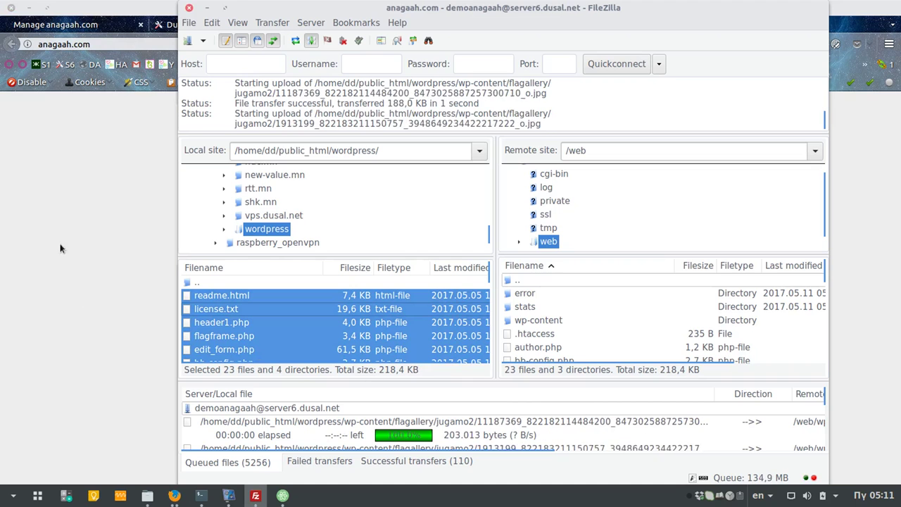
pyautogui.click(71, 241)
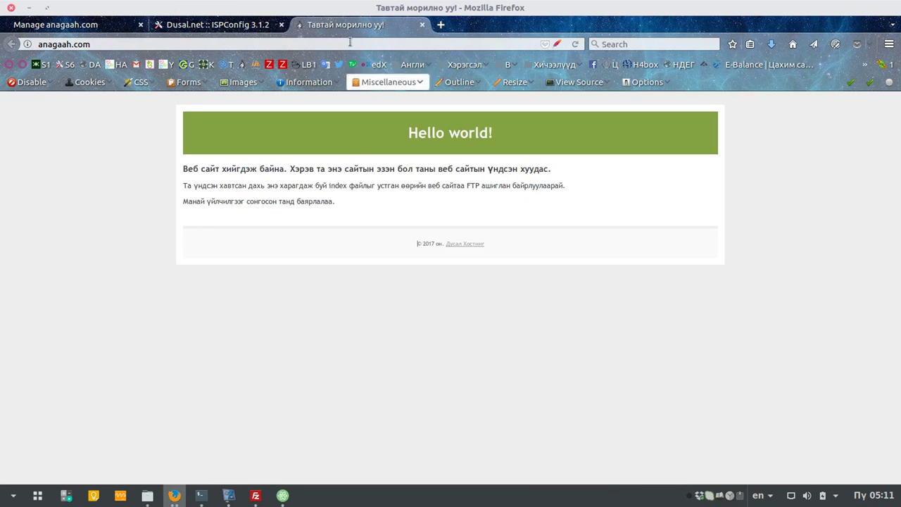
pyautogui.click(256, 496)
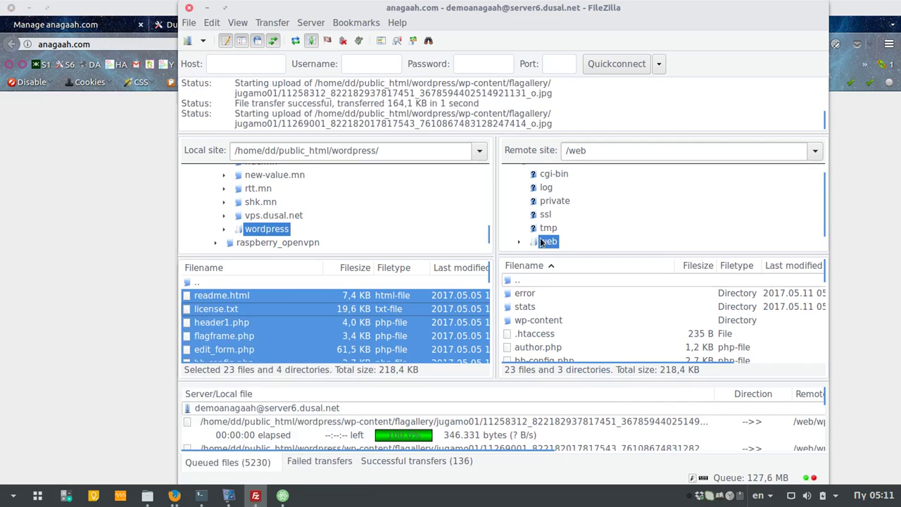
# Step: Check the server's root and /web folders for uploaded files, then bring the site browser forward
pyautogui.scroll(2, 542, 242)
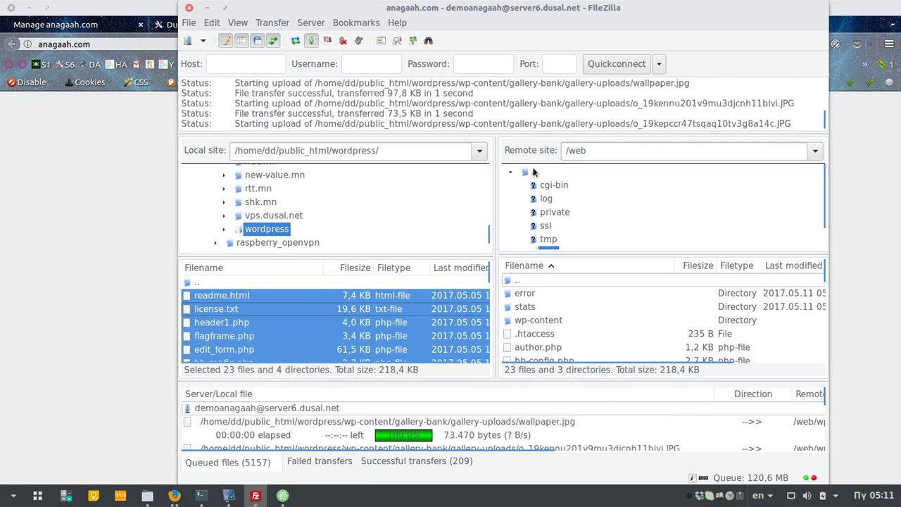
pyautogui.scroll(-1, 567, 211)
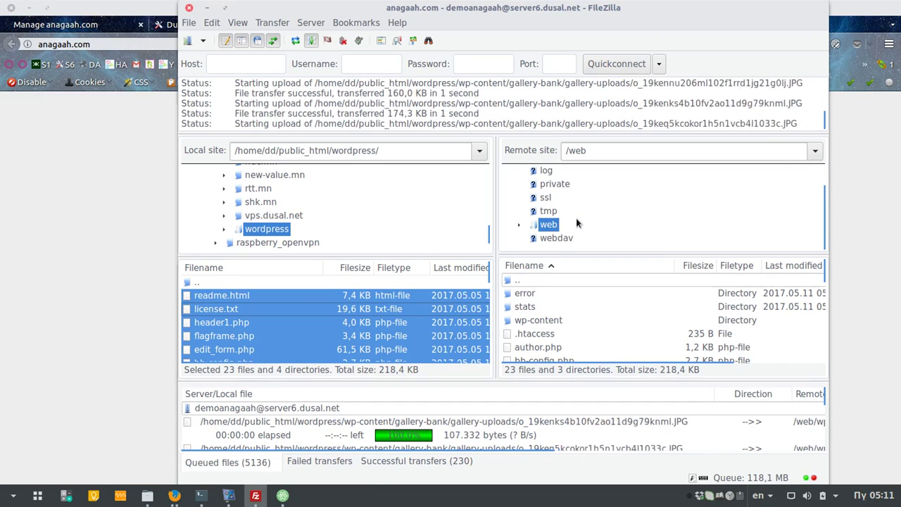
pyautogui.scroll(1, 524, 211)
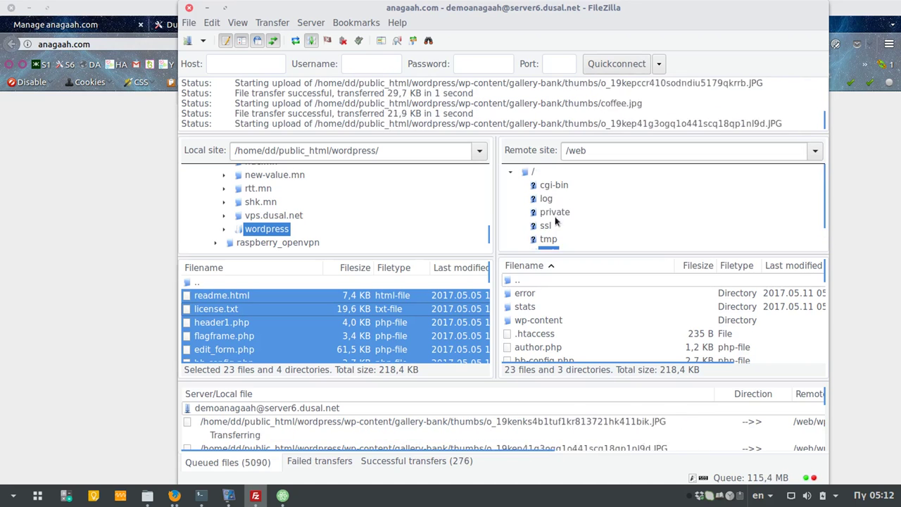
pyautogui.click(533, 172)
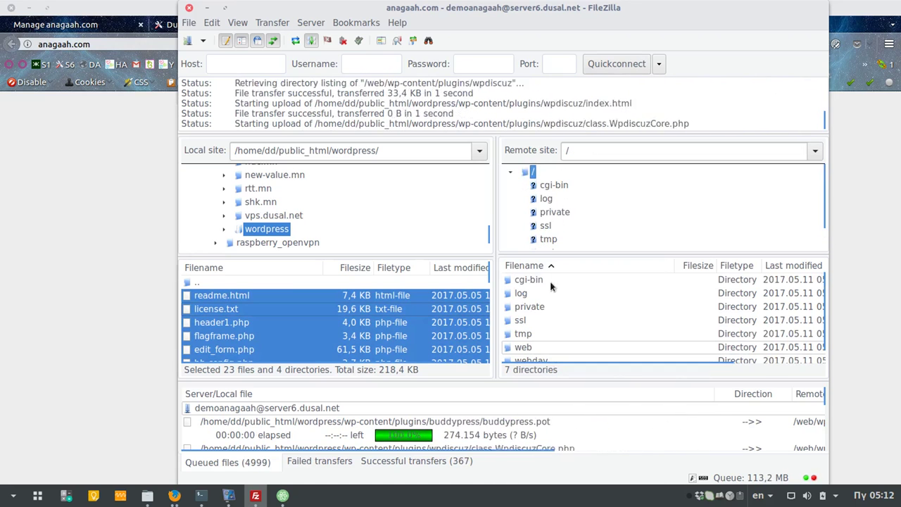
pyautogui.scroll(-1, 518, 209)
pyautogui.scroll(1, 538, 197)
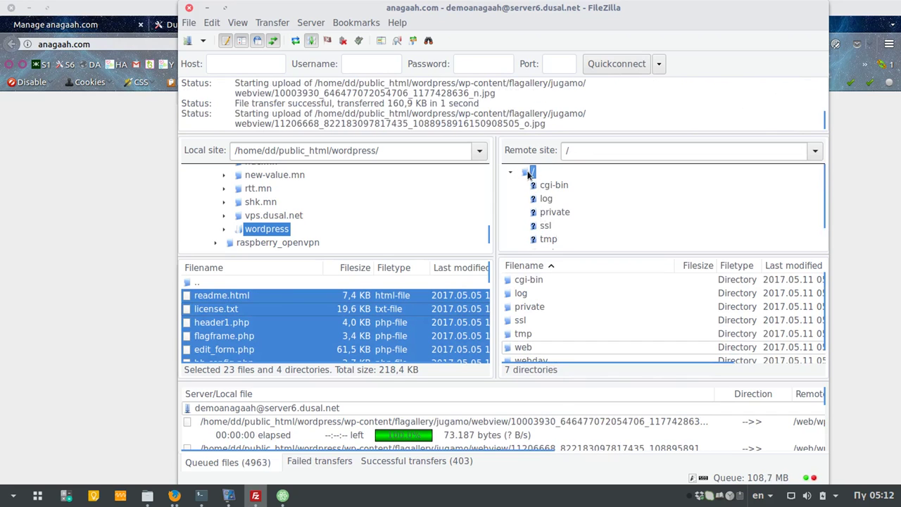
pyautogui.scroll(-1, 562, 209)
pyautogui.scroll(1, 562, 208)
pyautogui.scroll(-1, 562, 208)
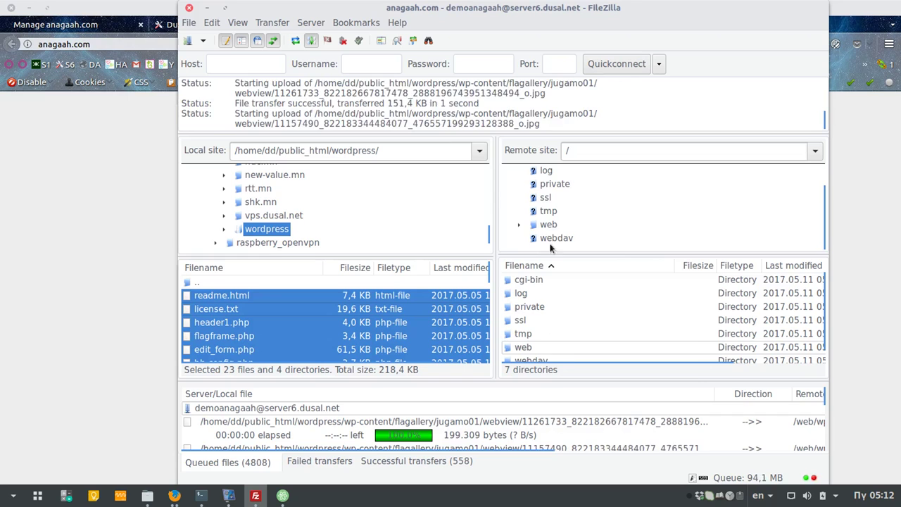
pyautogui.click(550, 224)
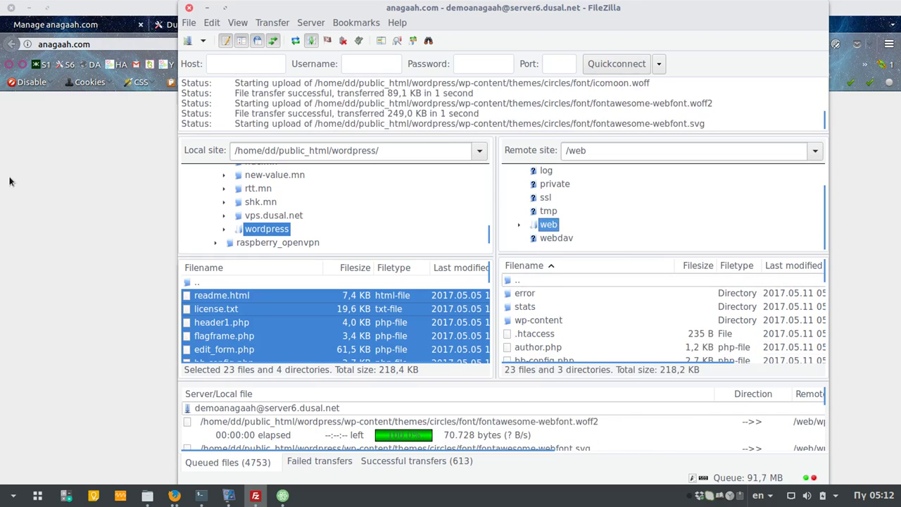
pyautogui.click(68, 191)
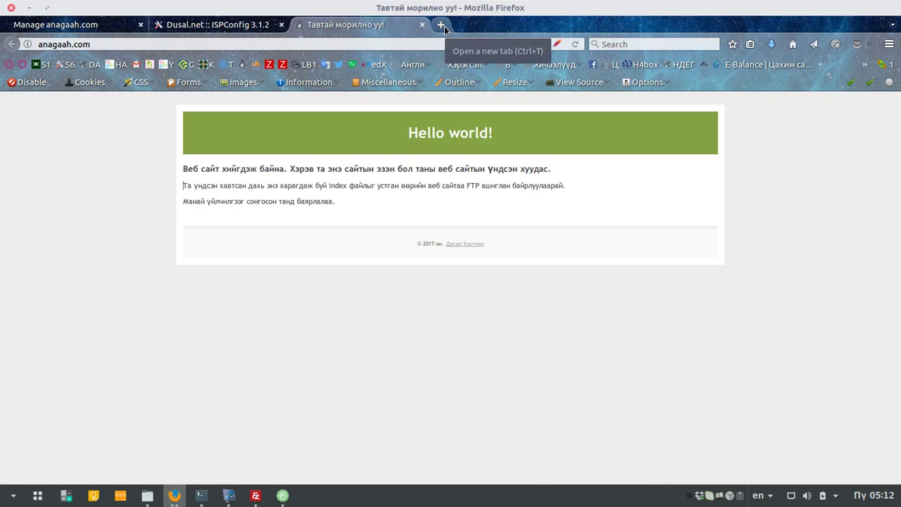
# Step: Reload the anagaah.com tab, then switch to ISPConfig and open its Email section
pyautogui.click(442, 25)
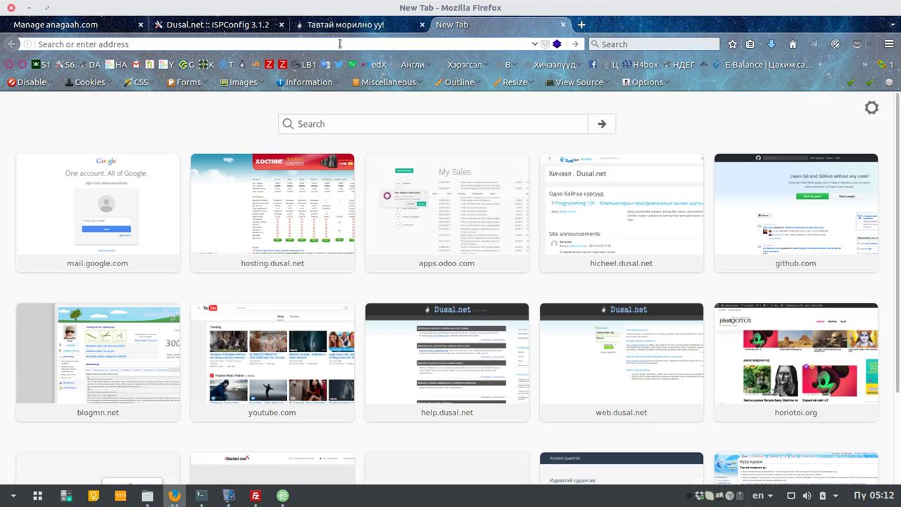
pyautogui.hotkey('ctrl', 'w')
pyautogui.click(575, 43)
pyautogui.click(235, 26)
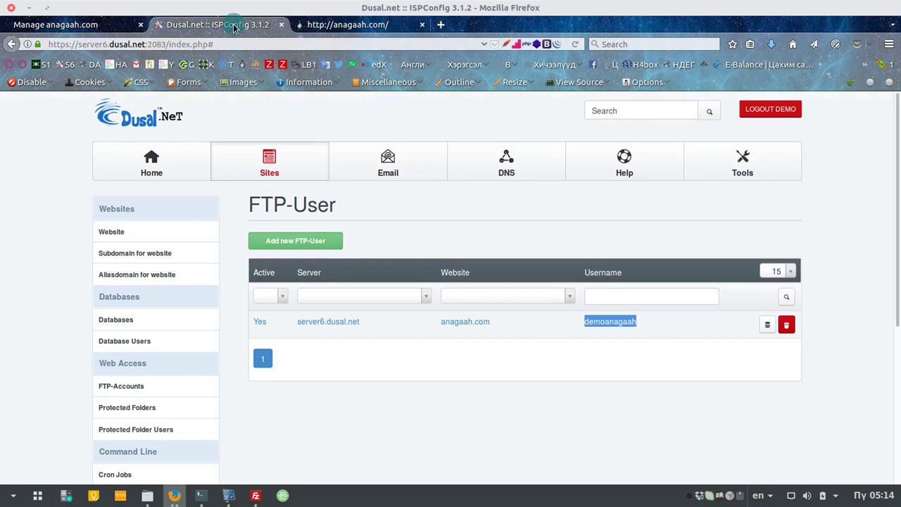
pyautogui.scroll(-6, 138, 263)
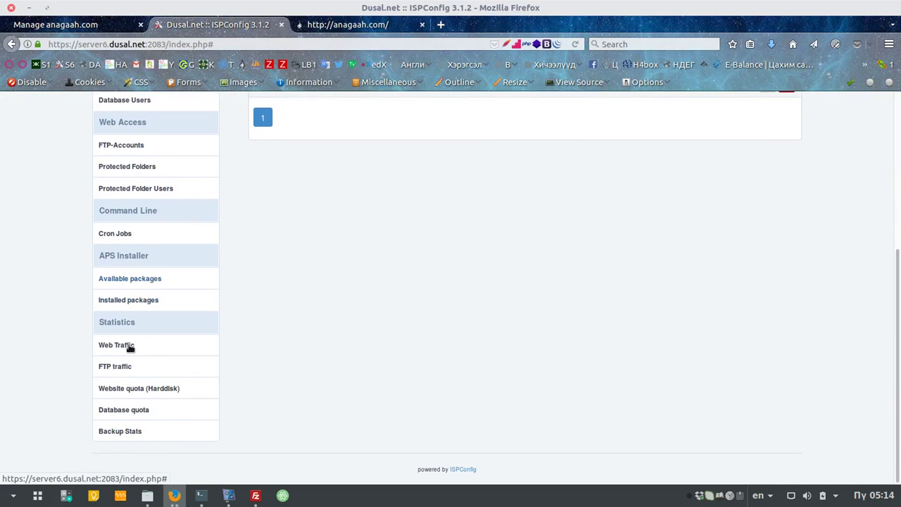
pyautogui.scroll(4, 312, 378)
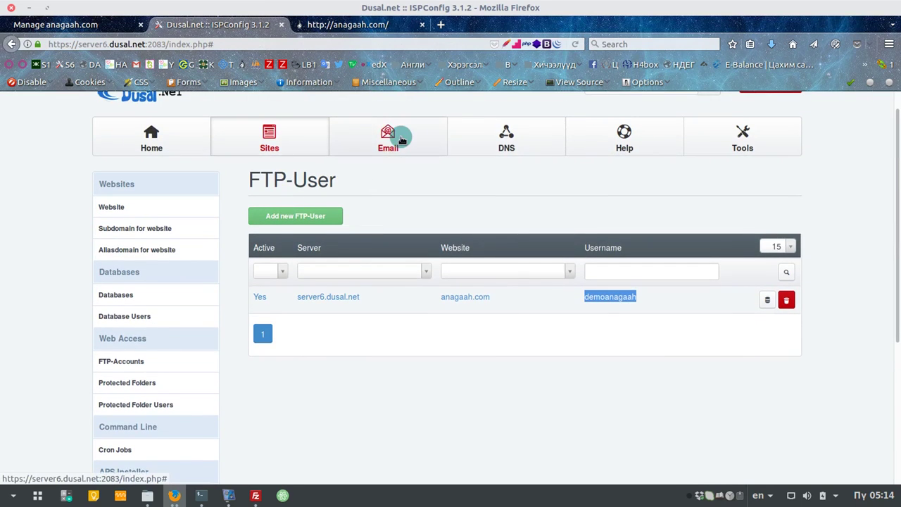
pyautogui.click(401, 137)
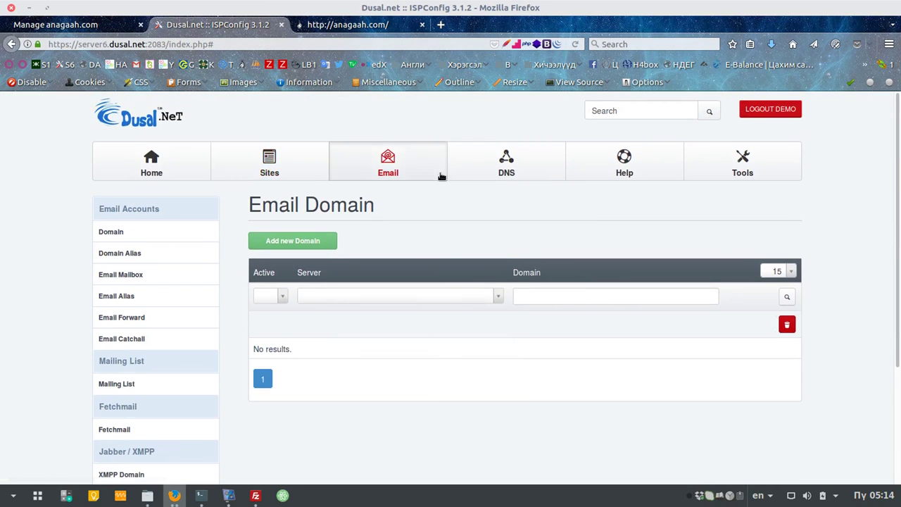
# Step: Start a new mail domain anagaah.com with the spam filter set to Normal
pyautogui.click(310, 242)
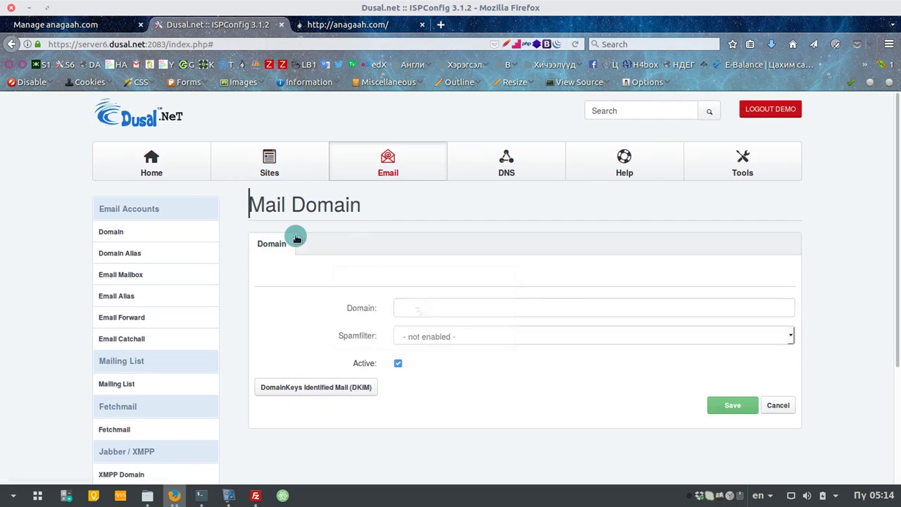
pyautogui.click(468, 306)
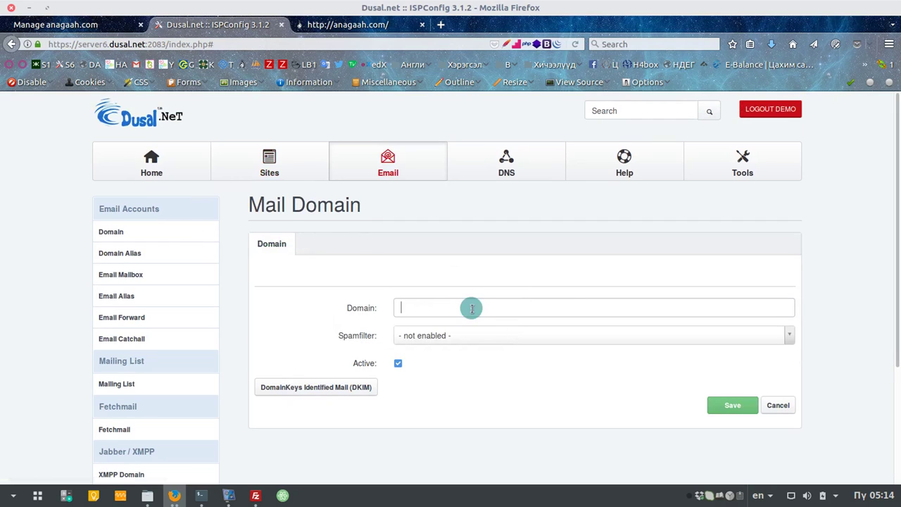
pyautogui.click(459, 306)
pyautogui.write('anagaah.com')
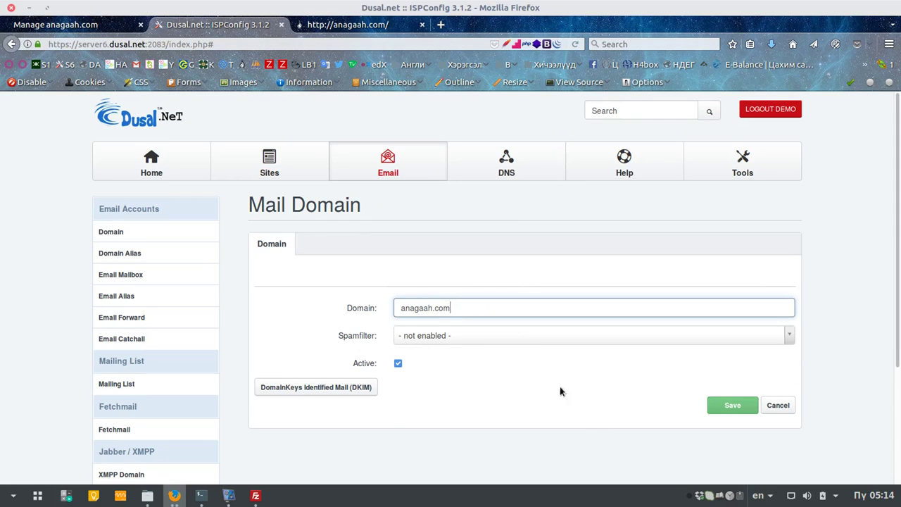
pyautogui.click(471, 334)
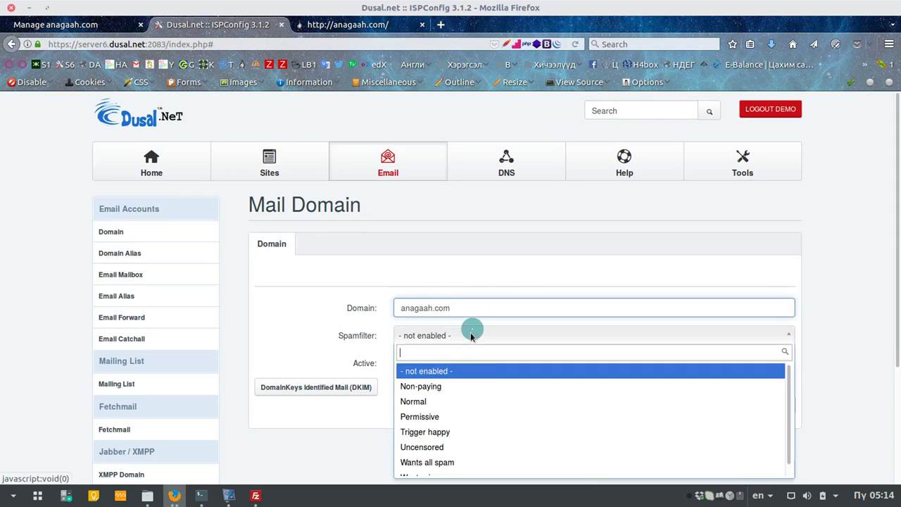
pyautogui.click(437, 403)
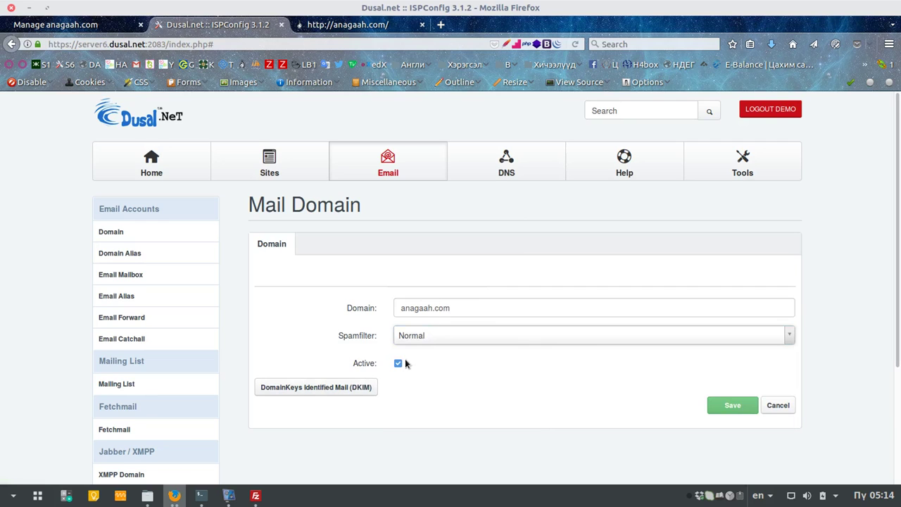
# Step: Enable DKIM, generate its private key, and save the anagaah.com mail domain
pyautogui.scroll(-2, 359, 339)
pyautogui.click(338, 307)
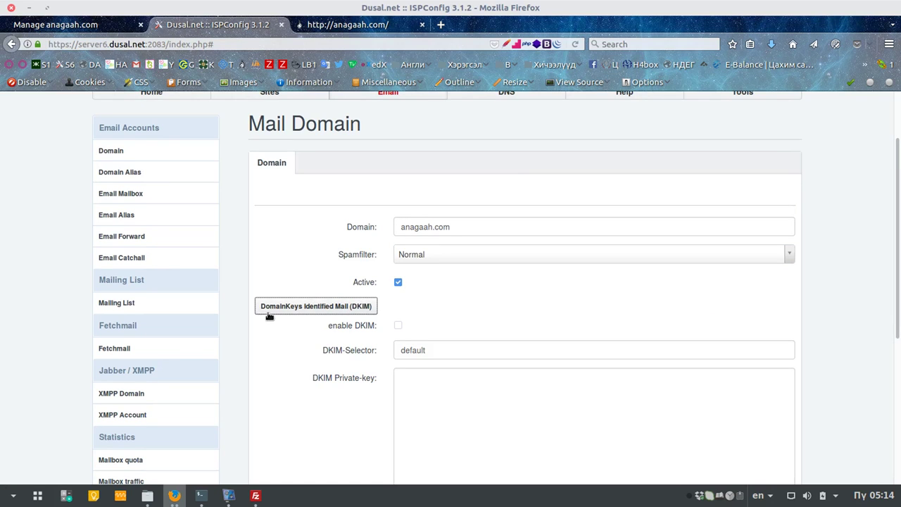
pyautogui.scroll(-3, 286, 316)
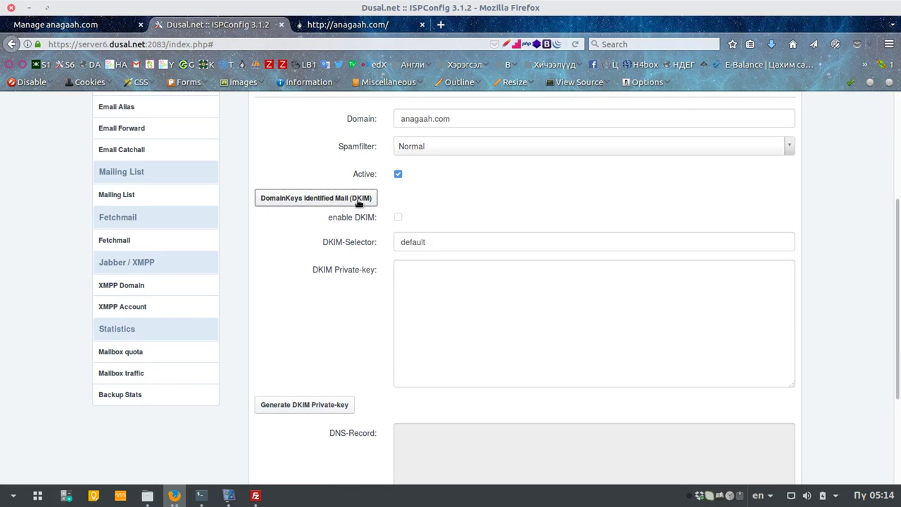
pyautogui.click(398, 218)
pyautogui.scroll(-3, 387, 310)
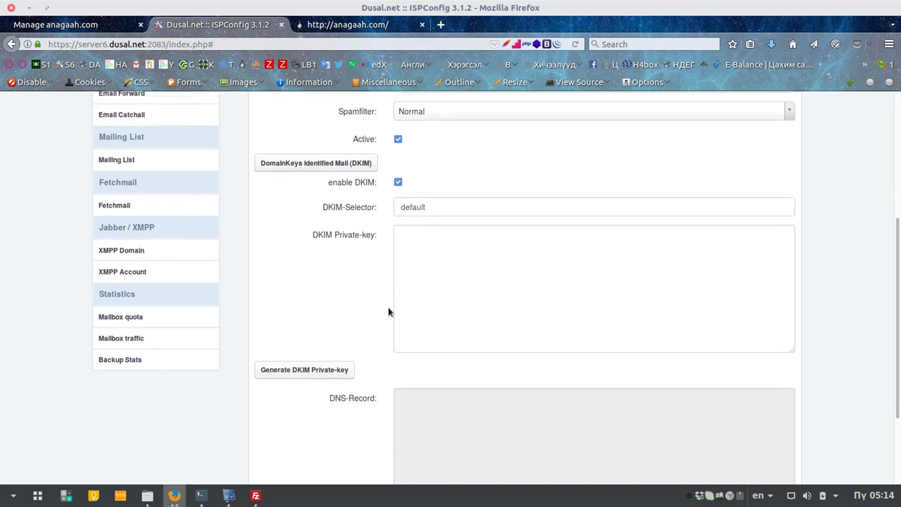
pyautogui.click(299, 297)
pyautogui.scroll(5, 493, 262)
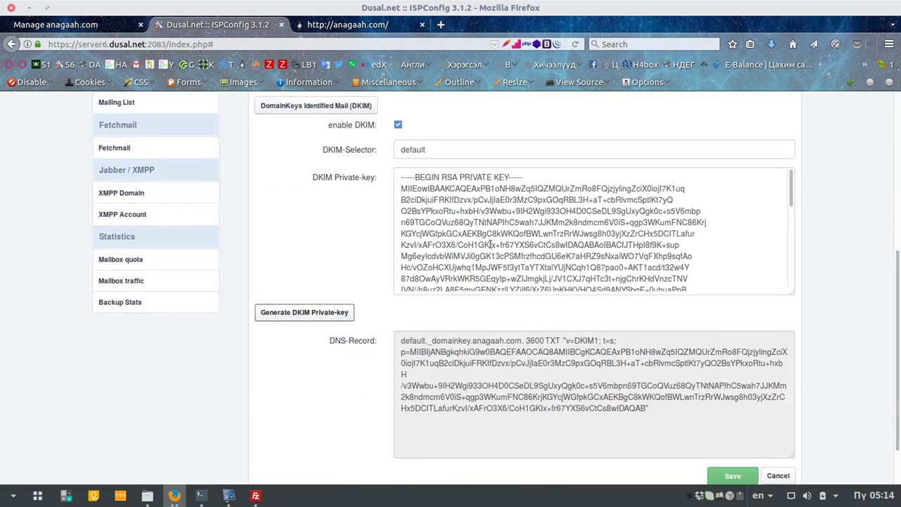
pyautogui.scroll(-5, 601, 313)
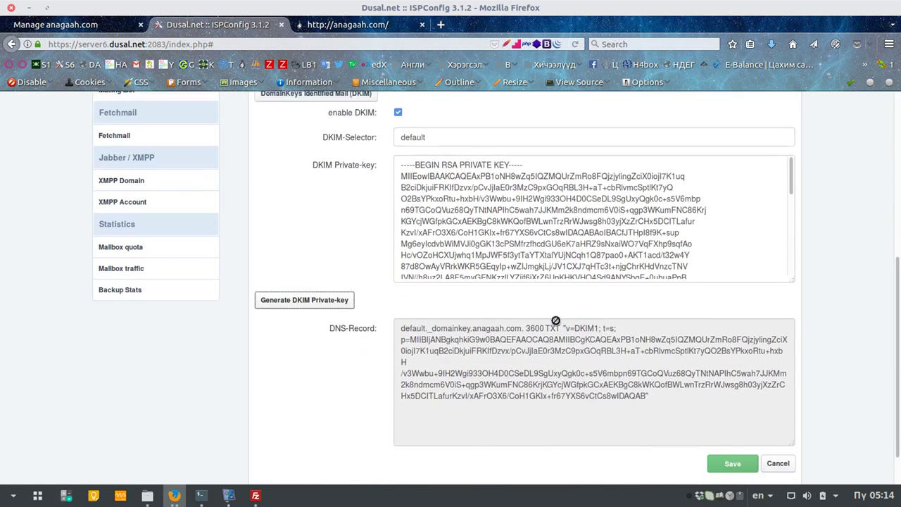
pyautogui.click(731, 419)
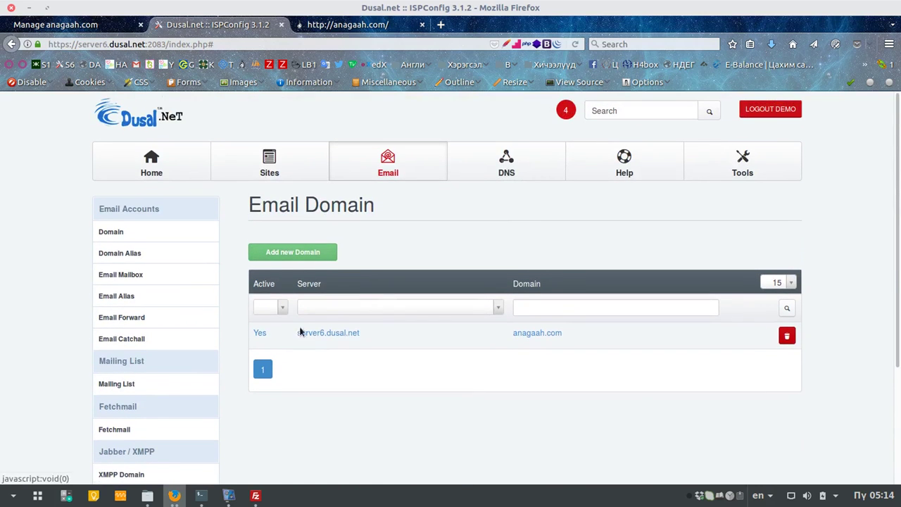
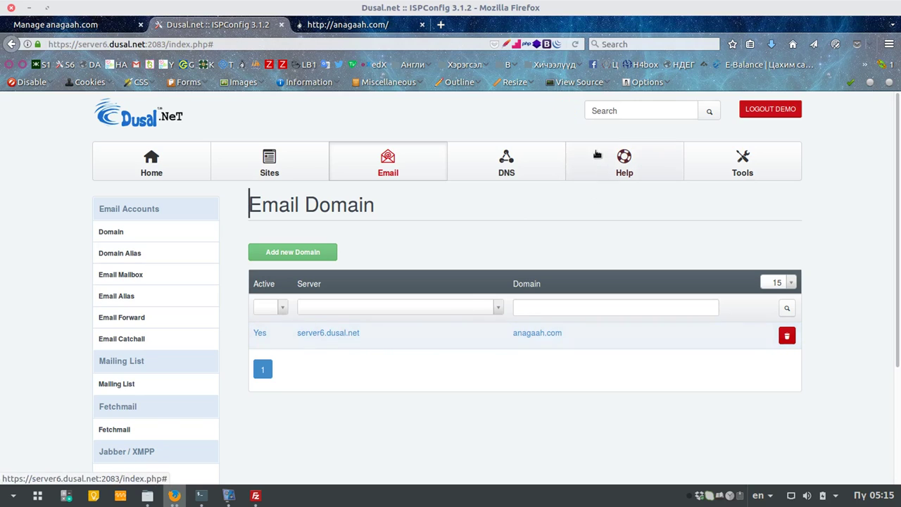
# Step: Review the anagaah.com DNS zone's records, then return to the email domains list
pyautogui.click(510, 163)
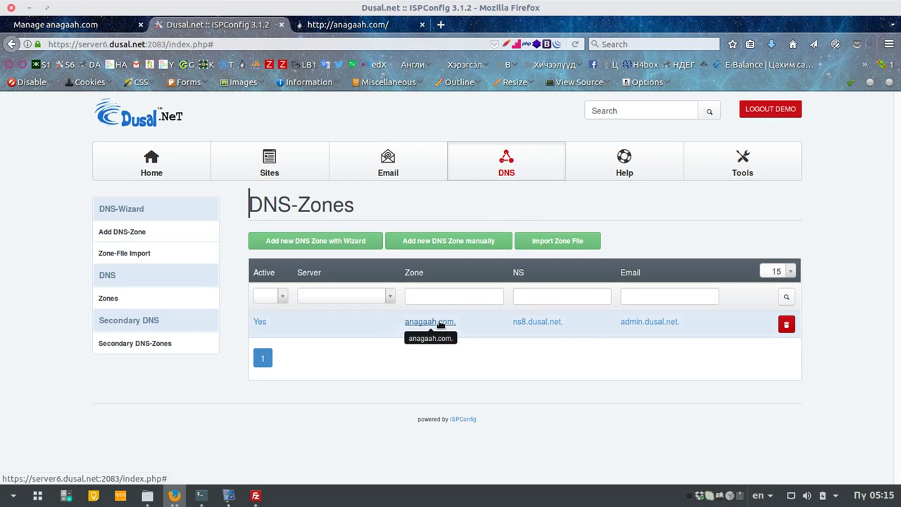
pyautogui.click(430, 321)
pyautogui.click(329, 244)
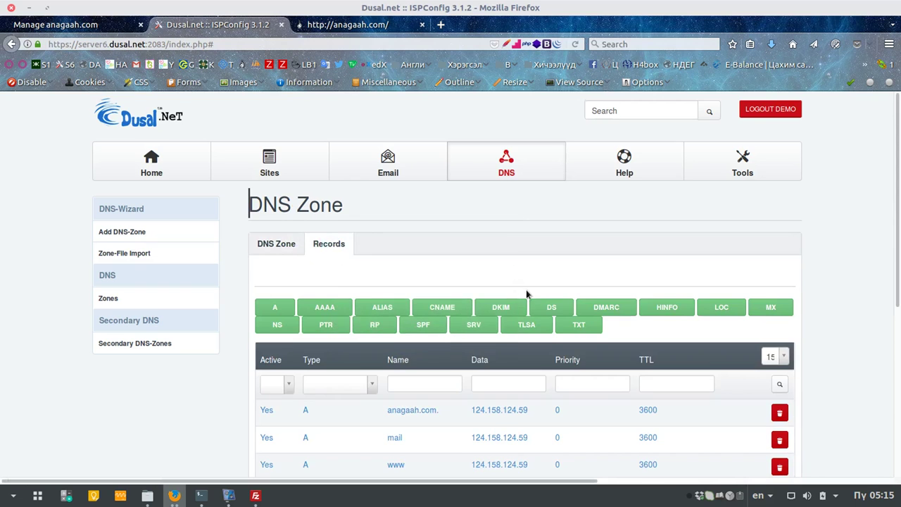
pyautogui.scroll(-7, 527, 295)
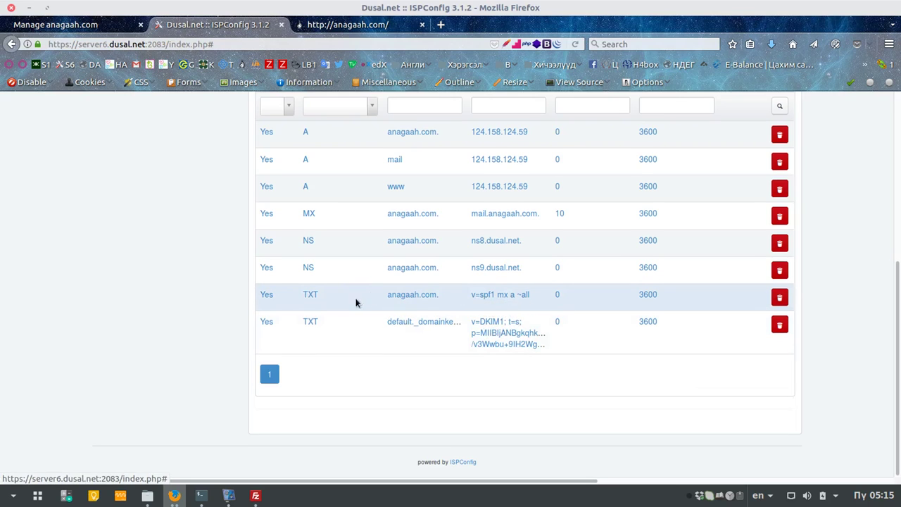
pyautogui.scroll(2, 338, 338)
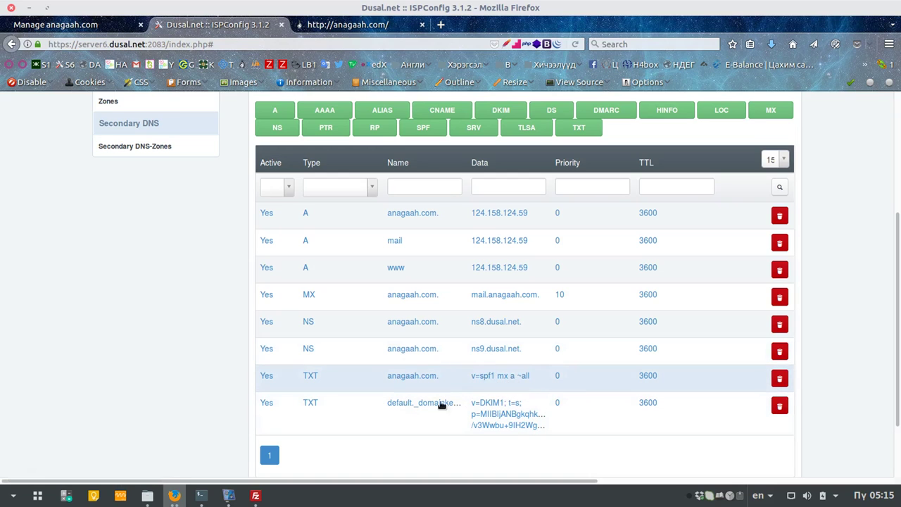
pyautogui.scroll(1, 501, 338)
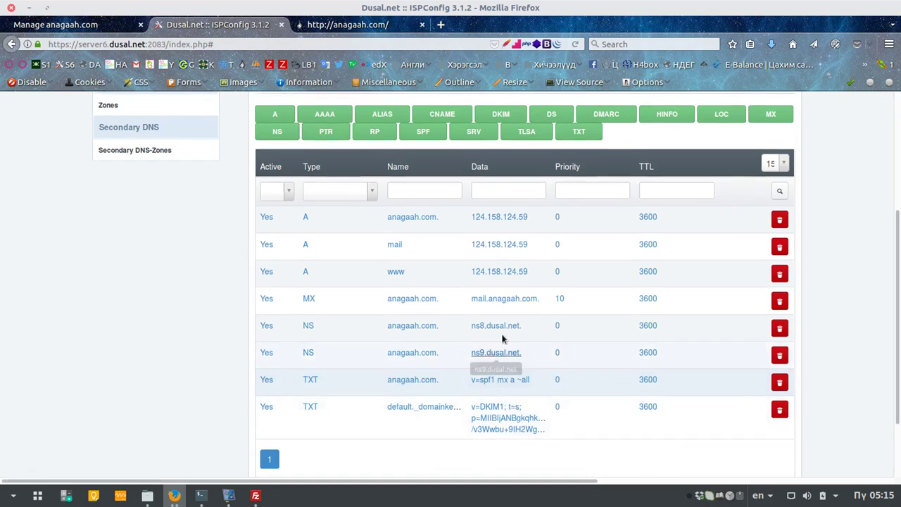
pyautogui.scroll(5, 502, 339)
pyautogui.click(387, 163)
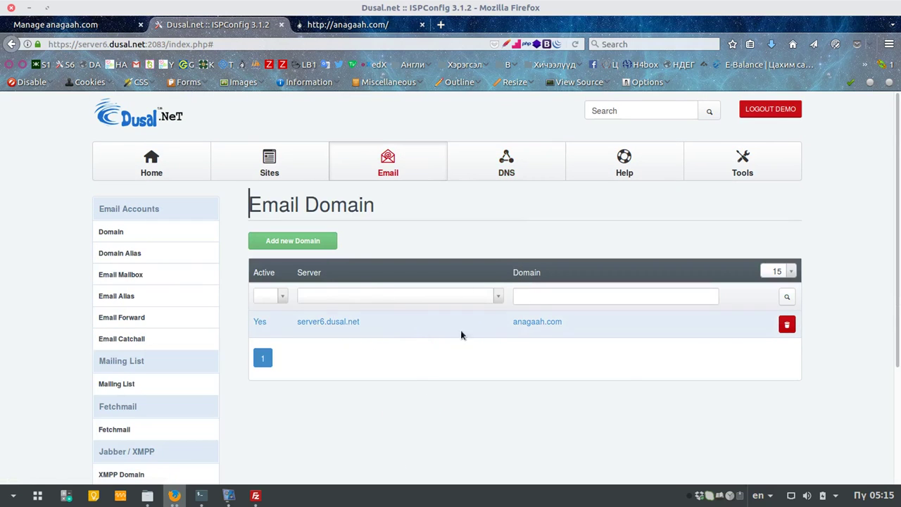
# Step: Start a new mailbox with the contact address on anagaah.com and real name Anagaah
pyautogui.click(123, 274)
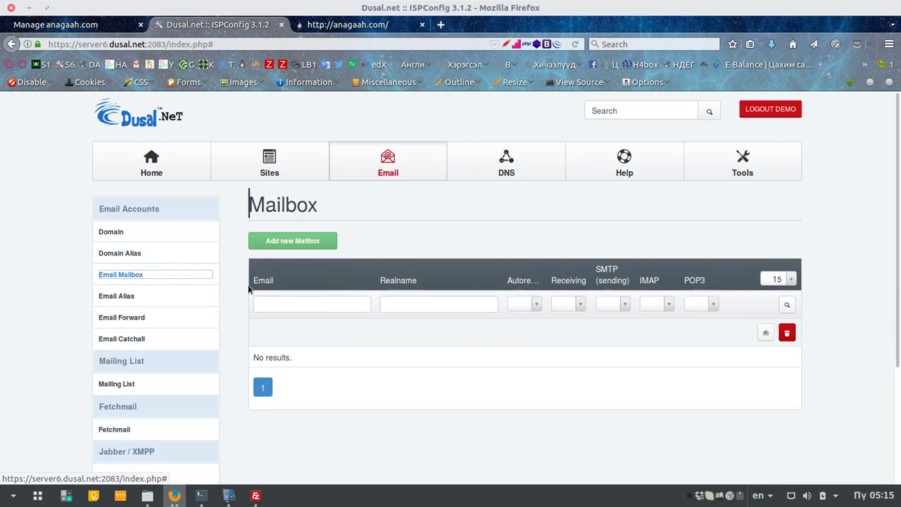
pyautogui.click(301, 244)
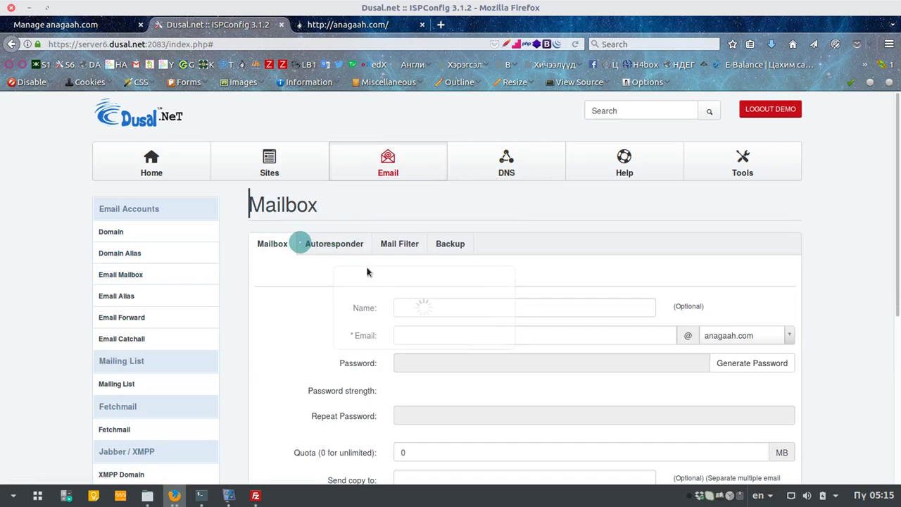
pyautogui.scroll(-3, 522, 304)
pyautogui.click(539, 231)
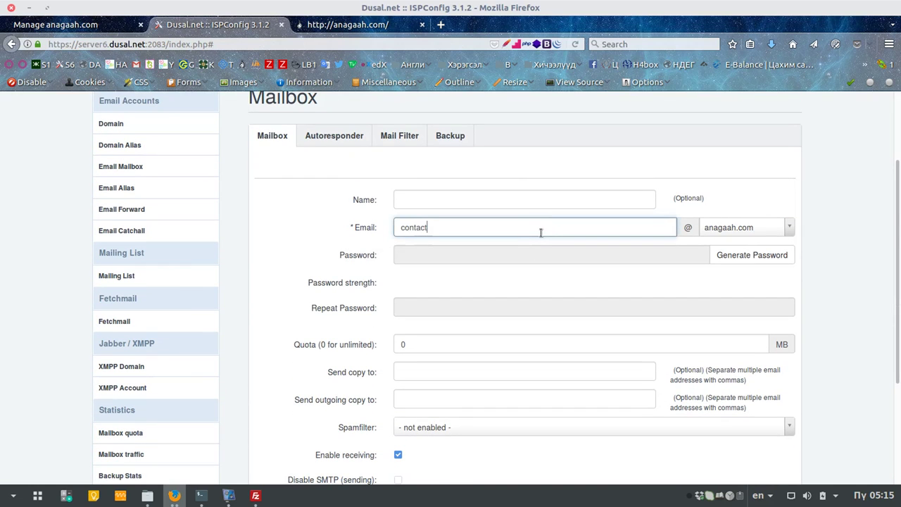
pyautogui.click(570, 203)
pyautogui.write('Anagaah')
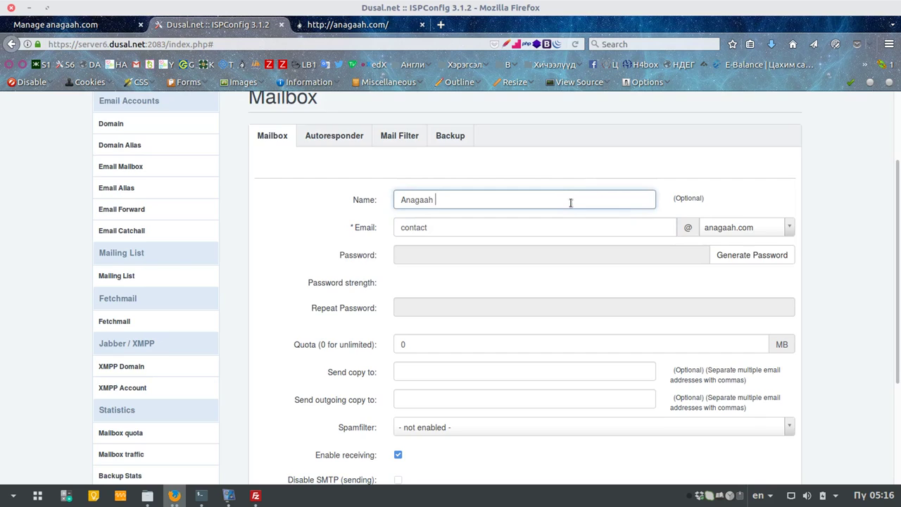
# Step: Generate a very strong password for the mailbox and copy it
pyautogui.scroll(-2, 570, 203)
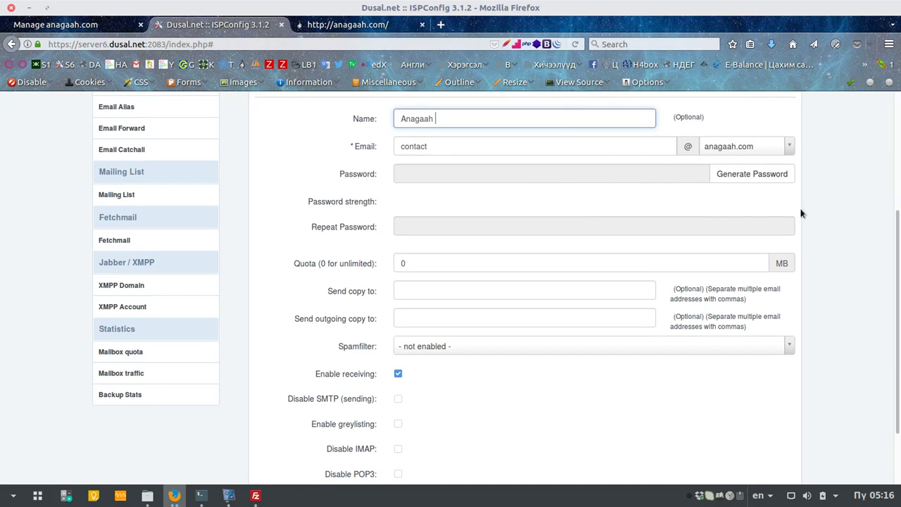
pyautogui.click(757, 176)
pyautogui.scroll(-2, 486, 226)
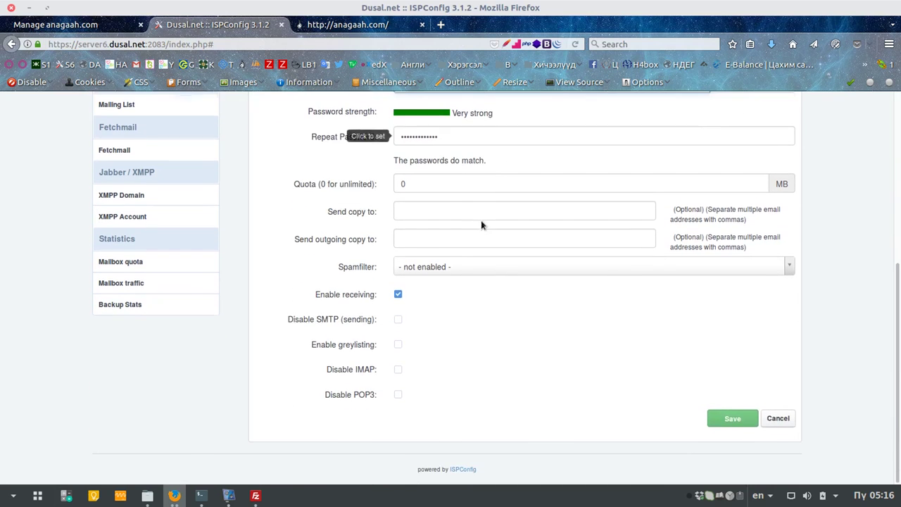
pyautogui.scroll(2, 539, 265)
pyautogui.doubleClick(486, 165)
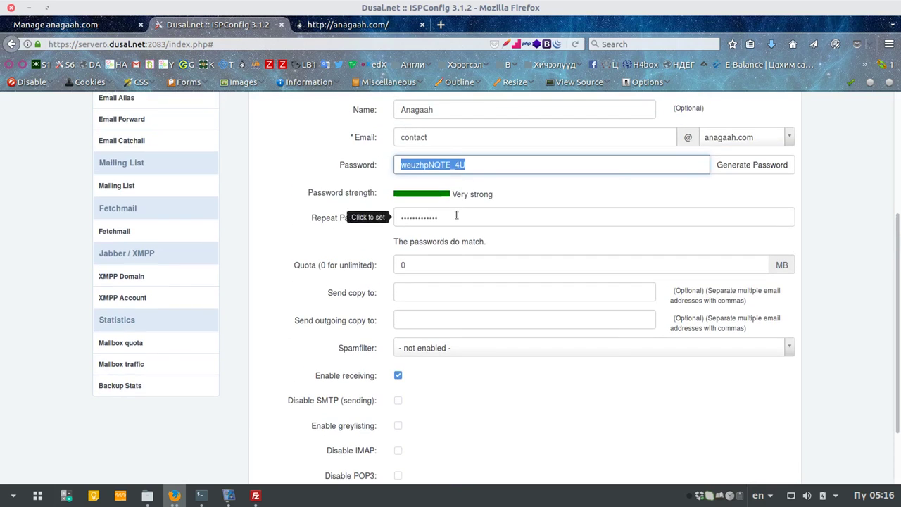
pyautogui.rightClick(447, 163)
pyautogui.click(472, 208)
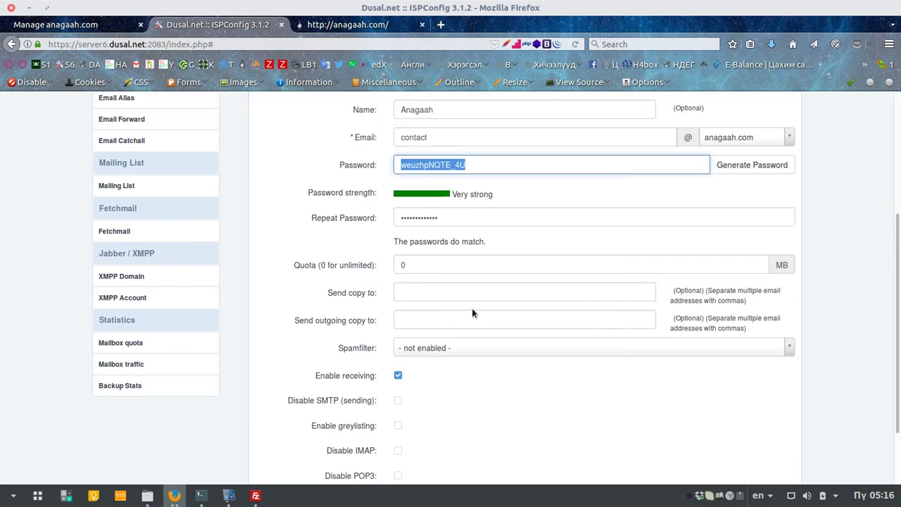
# Step: Set the mailbox quota to 500 MB and save it
pyautogui.scroll(-2, 345, 223)
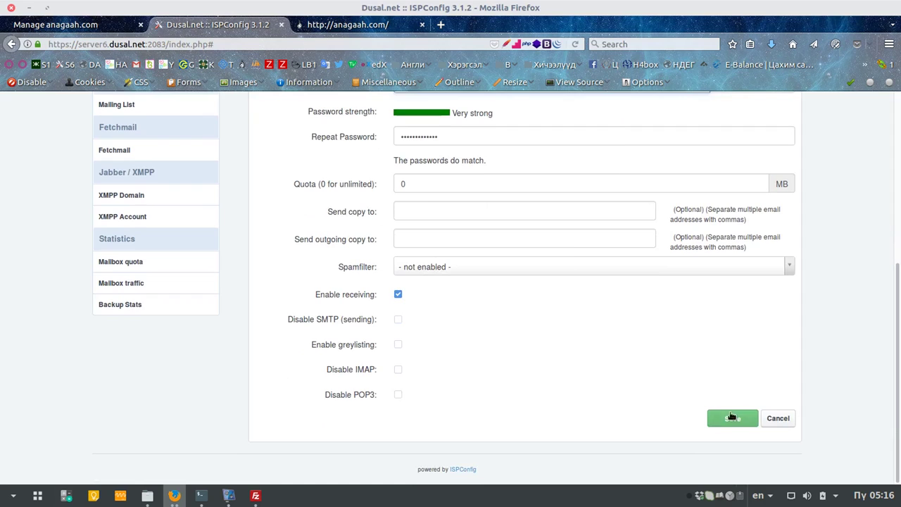
pyautogui.click(401, 183)
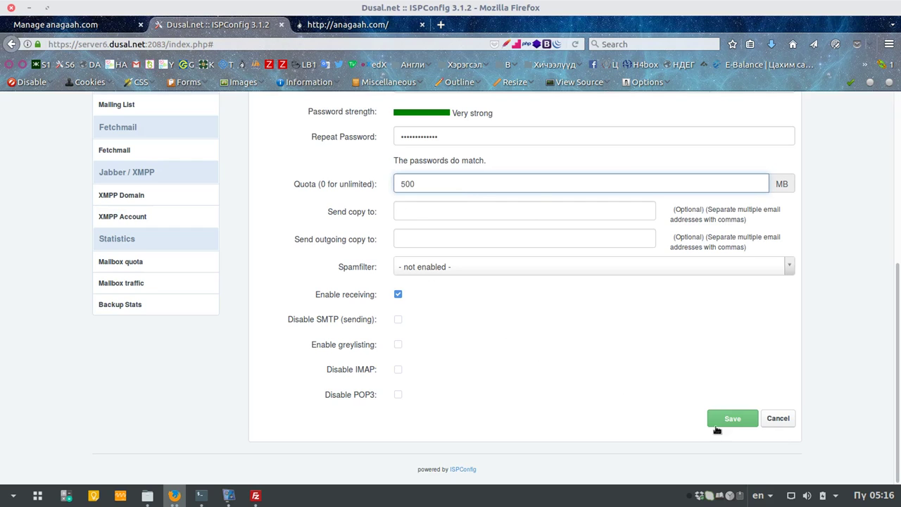
pyautogui.click(738, 419)
pyautogui.scroll(1, 669, 363)
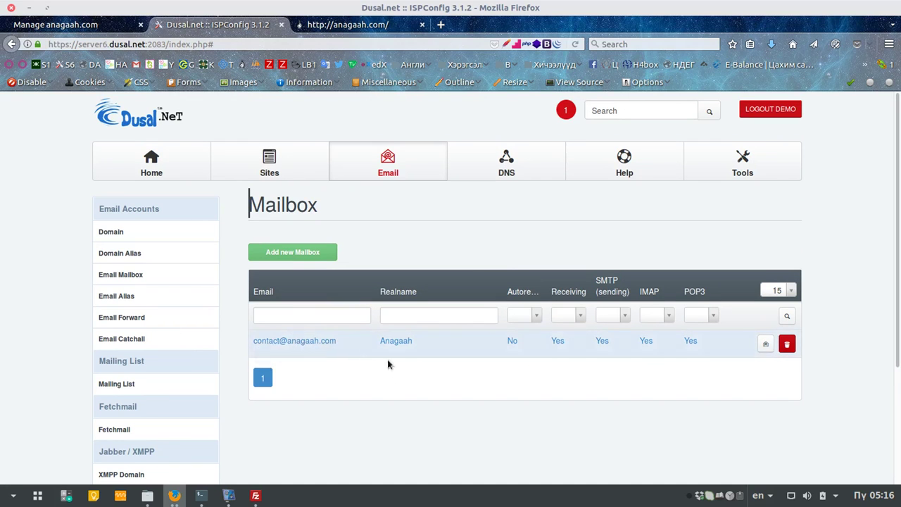
# Step: Open webmail and load it under the anagaah.com host instead of the server host
pyautogui.click(765, 344)
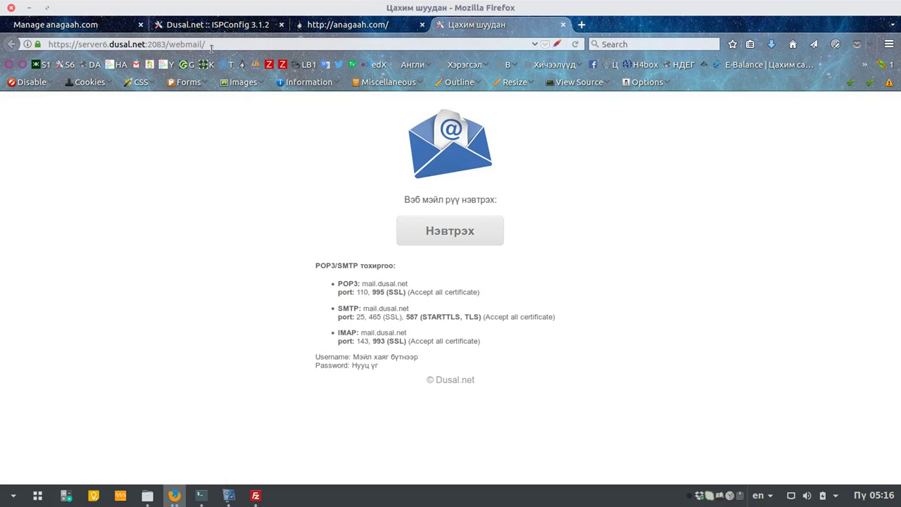
pyautogui.moveTo(165, 43); pyautogui.dragTo(76, 45)
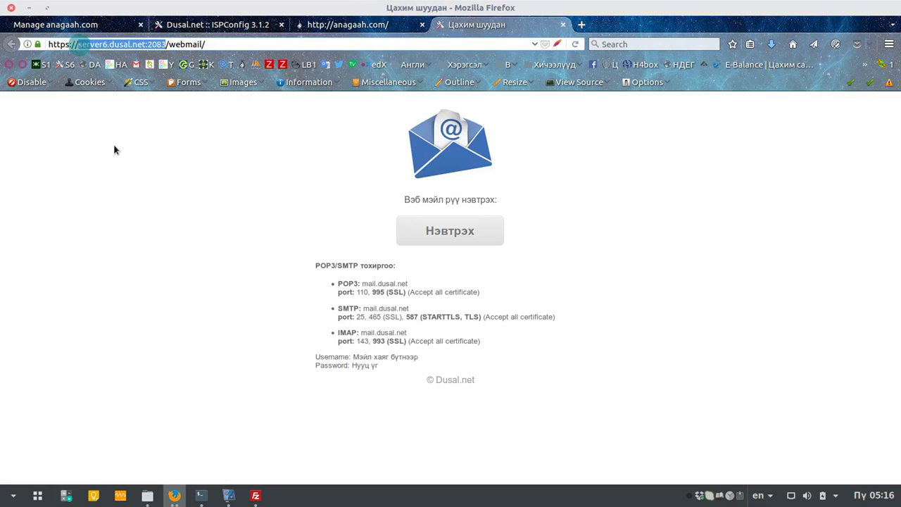
pyautogui.write('anagaah.com')
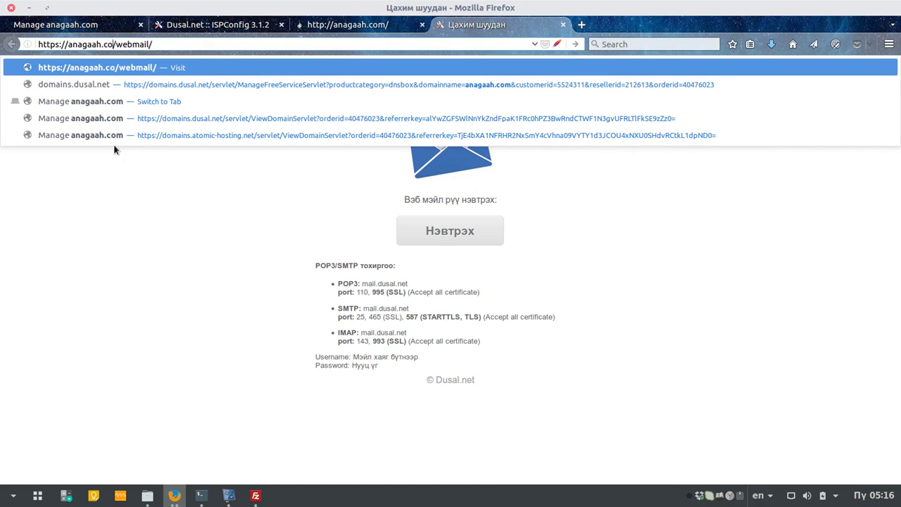
pyautogui.press('Return')
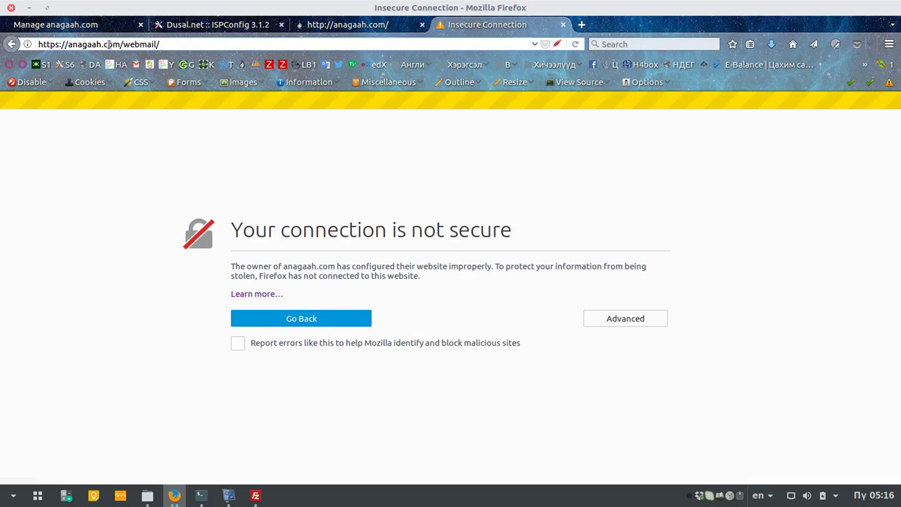
# Step: Add a security exception for anagaah.com's invalid certificate and open the webmail login page
pyautogui.click(626, 321)
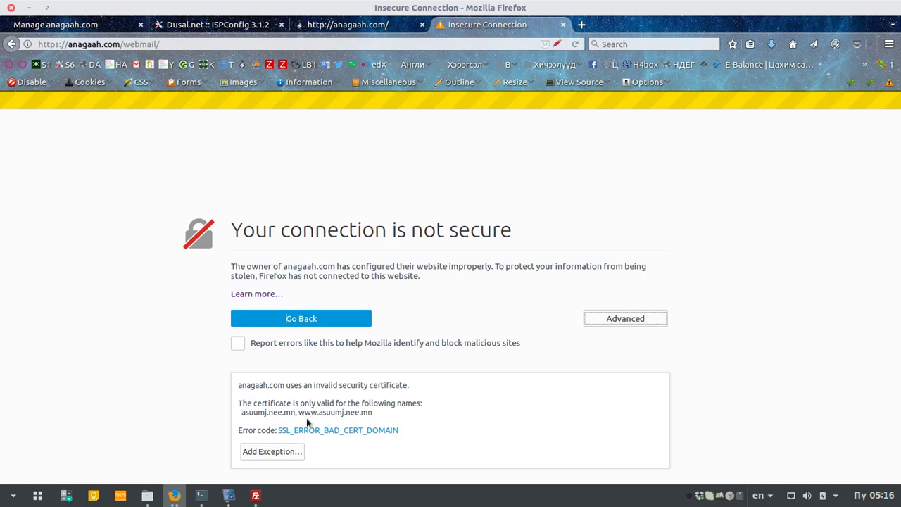
pyautogui.click(265, 451)
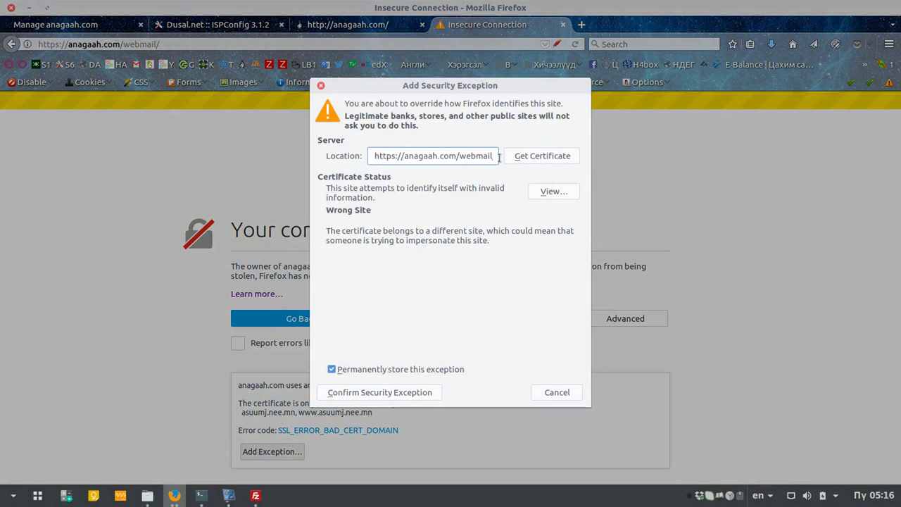
pyautogui.click(357, 391)
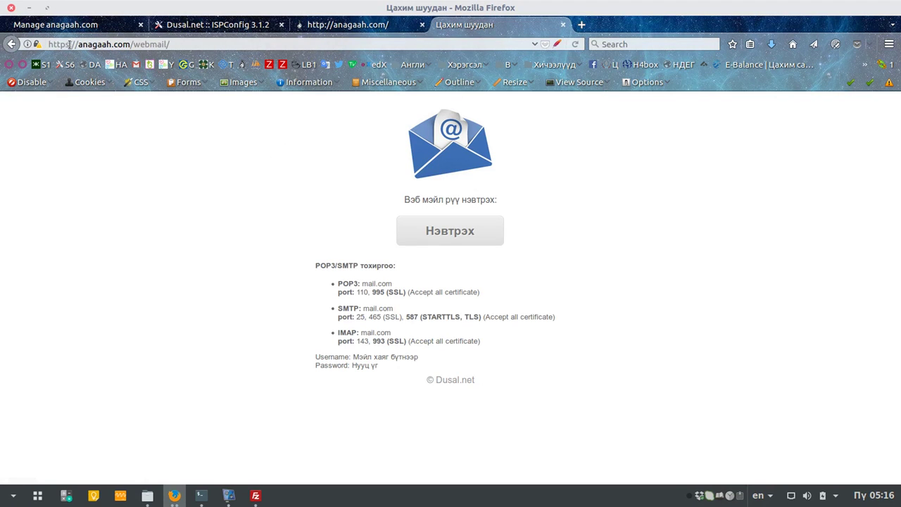
pyautogui.moveTo(69, 44); pyautogui.dragTo(64, 44)
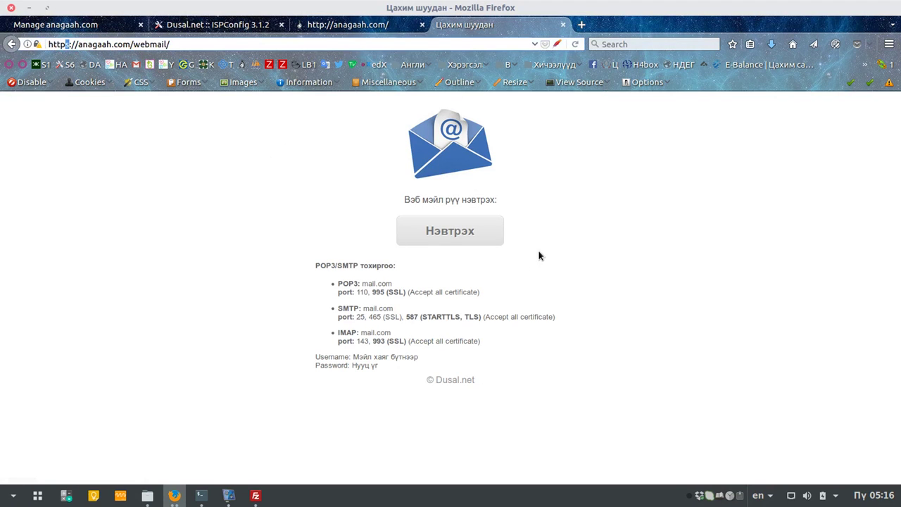
pyautogui.click(470, 233)
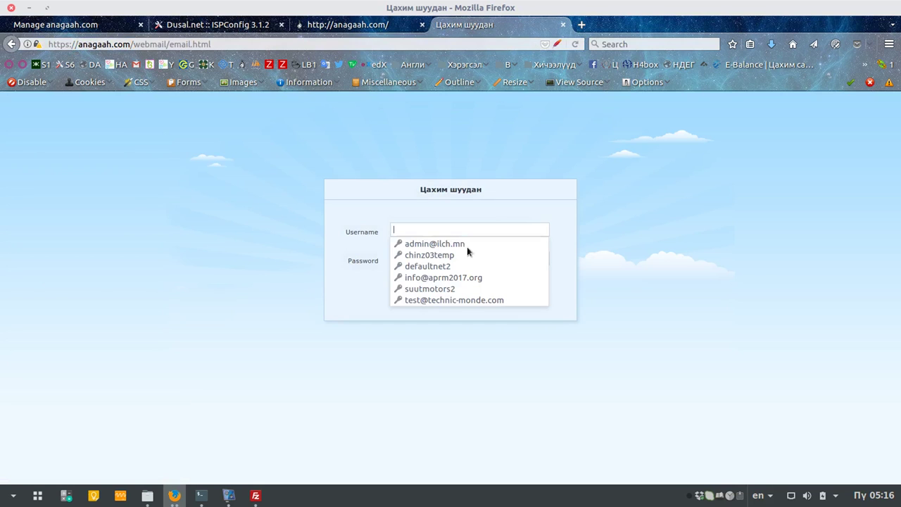
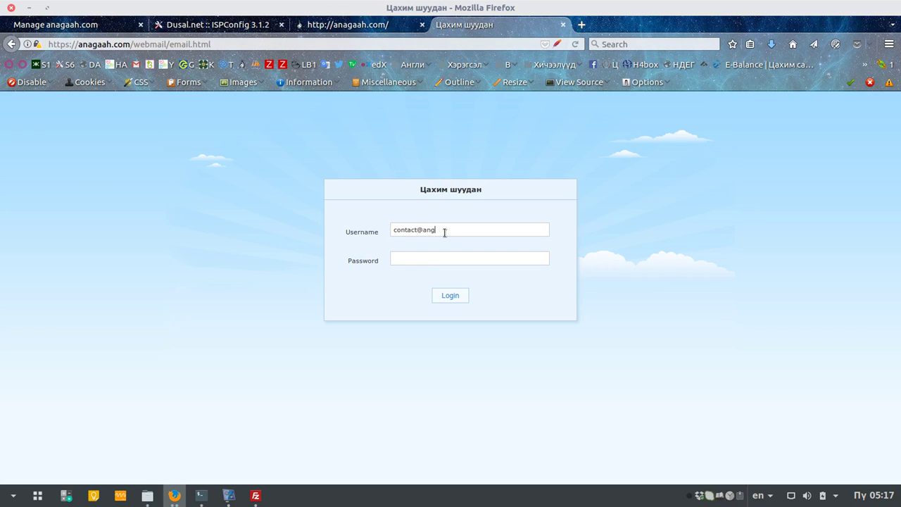
# Step: Log in to Roundcube with the contact mailbox address and pasted password, declining to save it
pyautogui.press('Tab')
pyautogui.hotkey('ctrl', 'v')
pyautogui.click(461, 293)
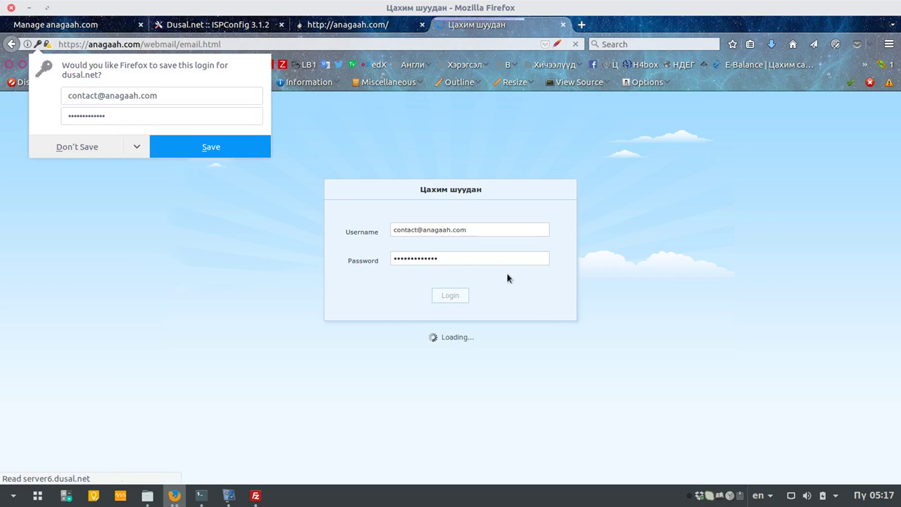
pyautogui.click(439, 258)
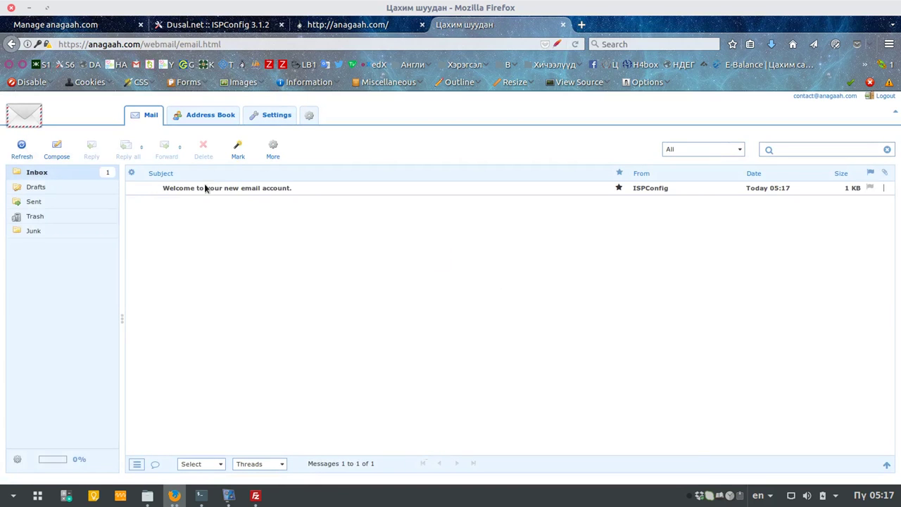
# Step: Read the Welcome message, delete it from the Inbox, and open a blank browser tab
pyautogui.click(237, 188)
pyautogui.click(318, 187)
pyautogui.doubleClick(318, 187)
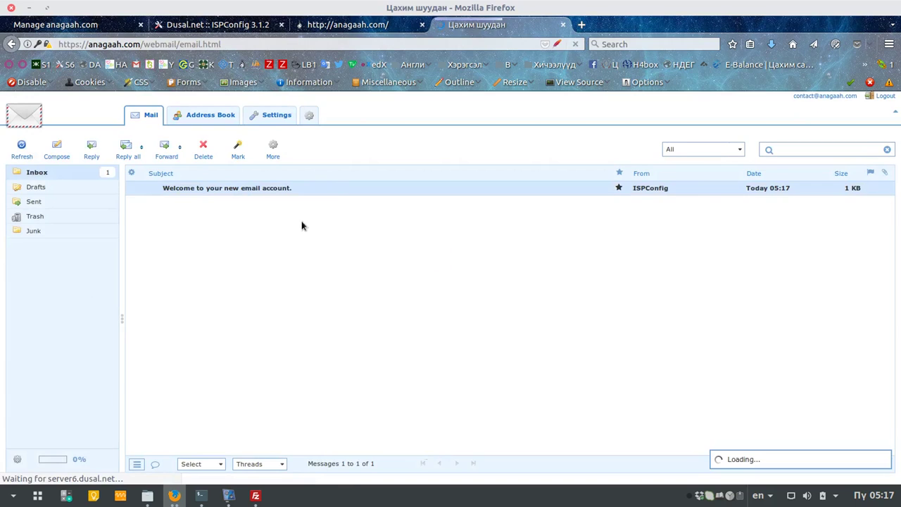
pyautogui.click(65, 172)
pyautogui.click(193, 185)
pyautogui.click(202, 149)
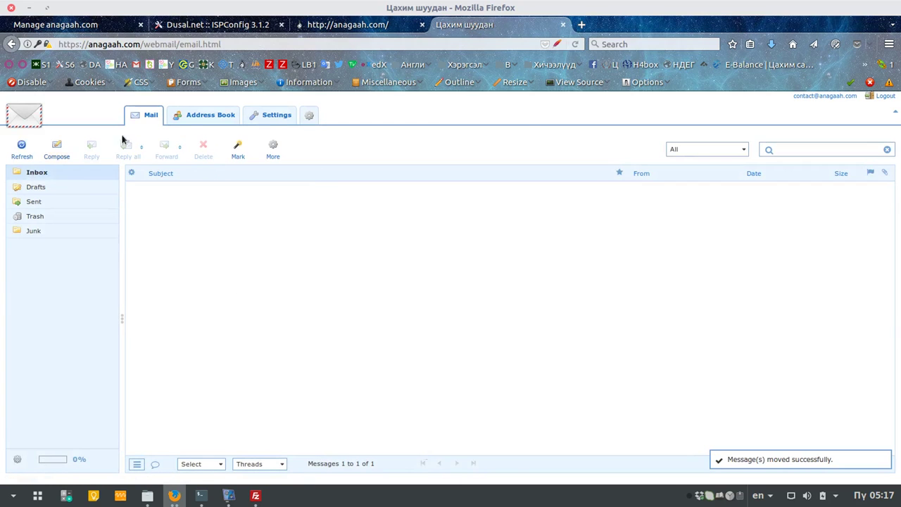
pyautogui.click(581, 24)
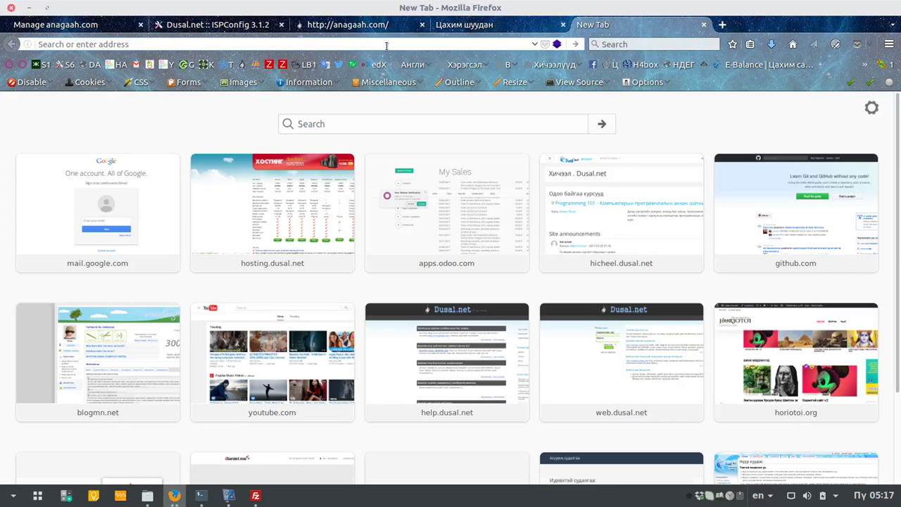
# Step: Skim the help.dusal.net article on using mail with Gmail, then close its tab
pyautogui.write('he')
pyautogui.press('Return')
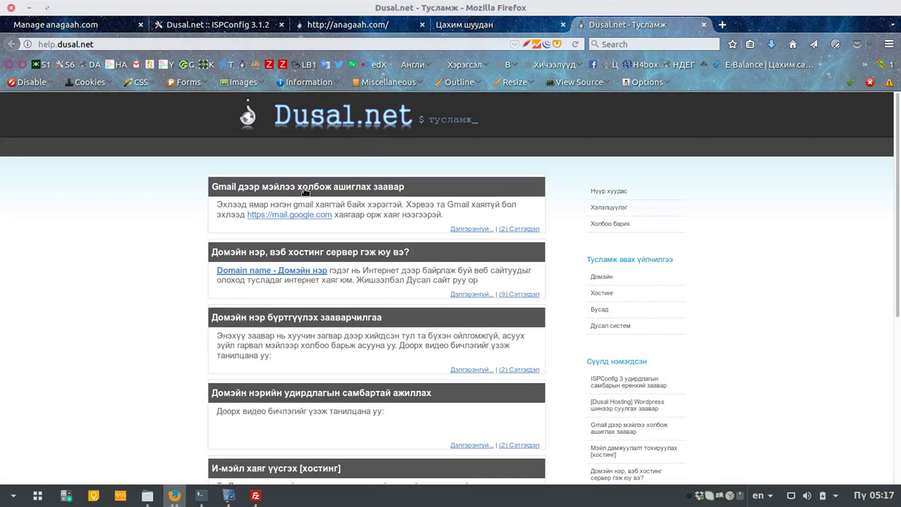
pyautogui.click(274, 190)
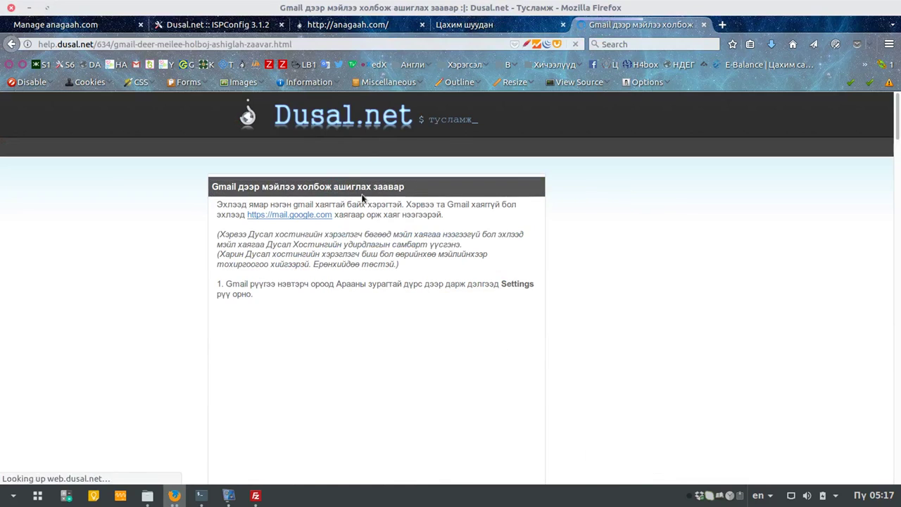
pyautogui.scroll(-10, 422, 281)
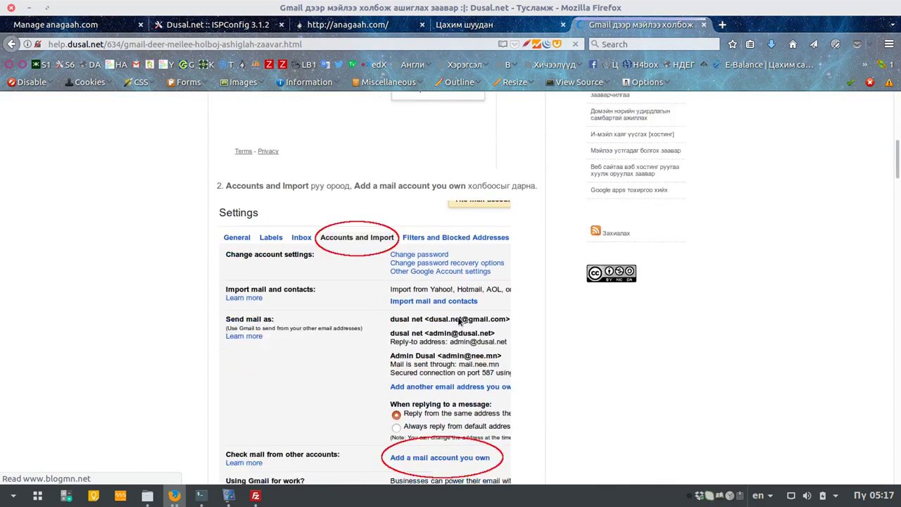
pyautogui.middleClick(640, 207)
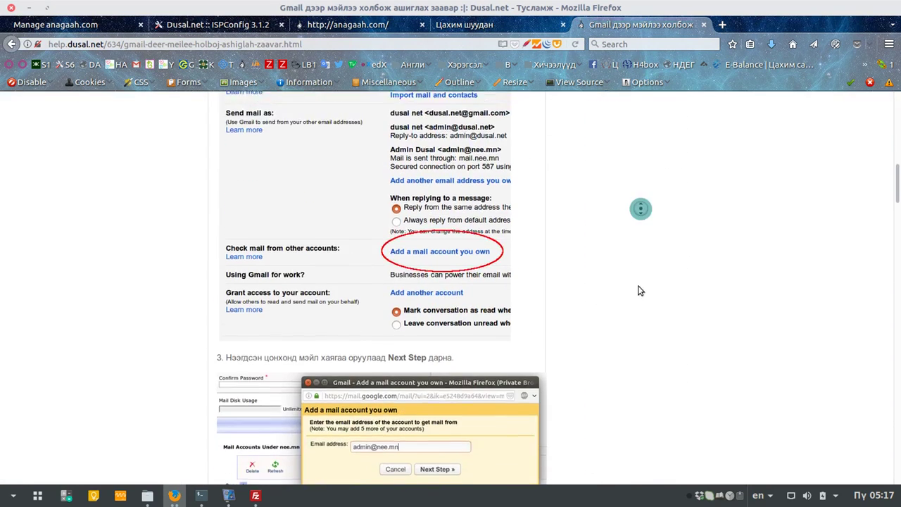
pyautogui.click(627, 389)
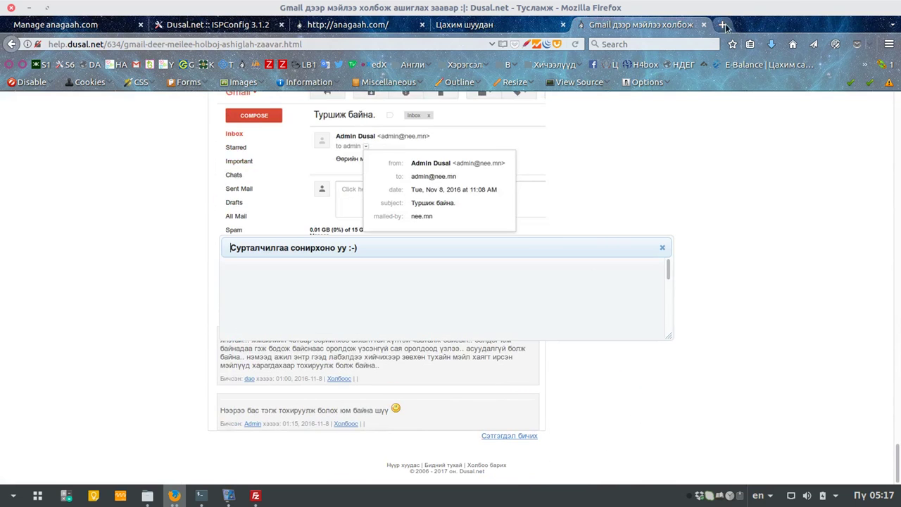
pyautogui.click(704, 25)
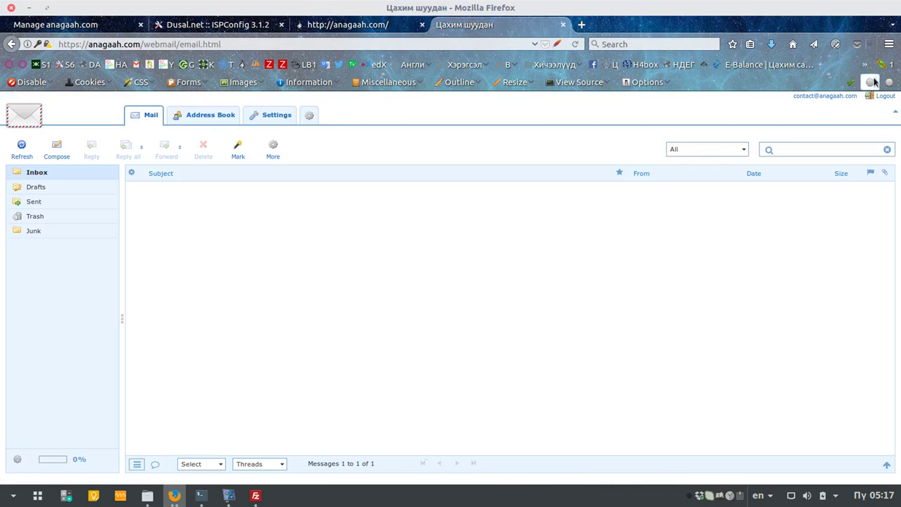
# Step: Log out of webmail, close its tab, and return to the ISPConfig tab
pyautogui.click(885, 96)
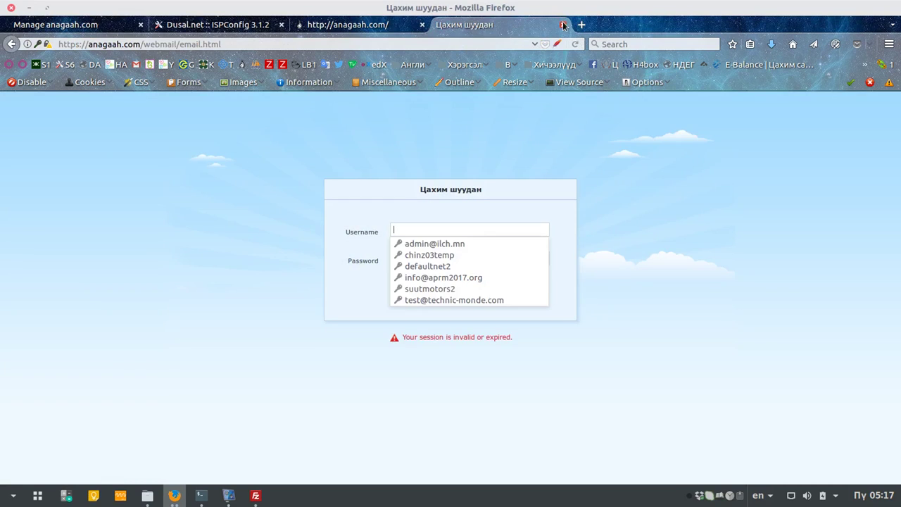
pyautogui.click(562, 24)
pyautogui.click(237, 25)
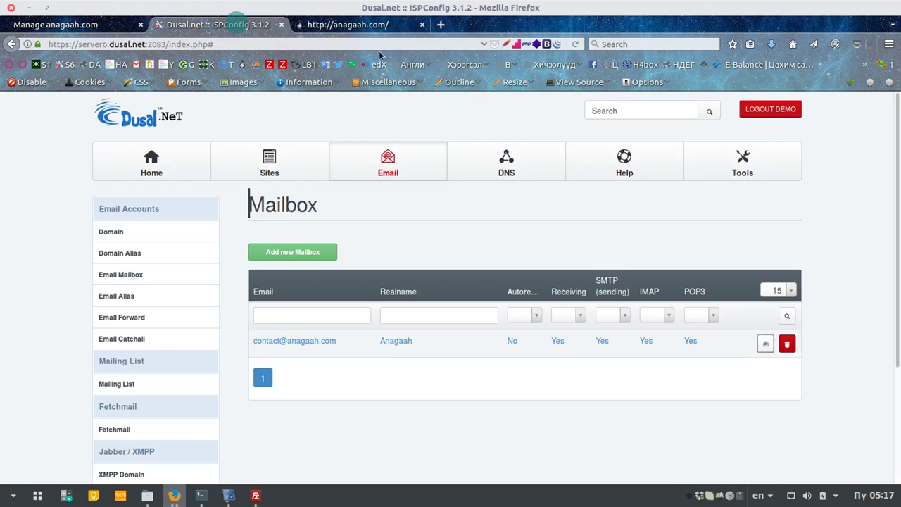
pyautogui.click(255, 496)
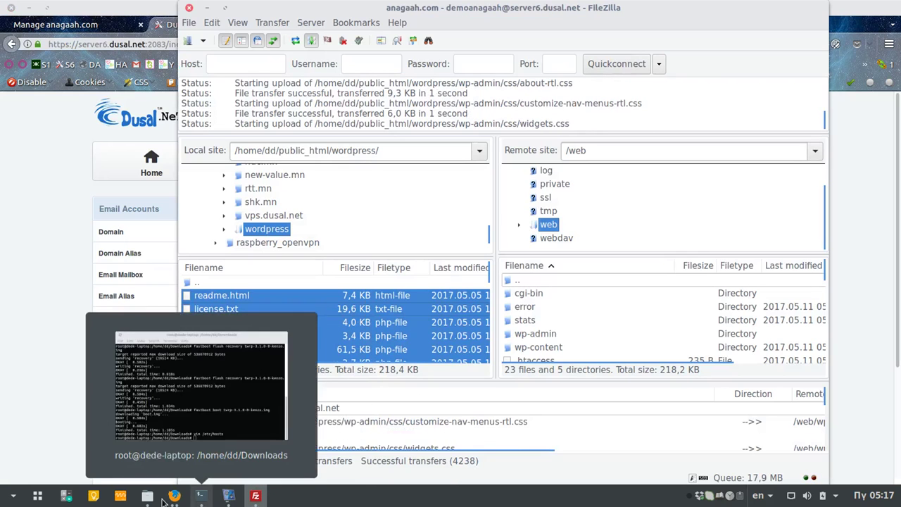
pyautogui.moveTo(174, 495)
pyautogui.click(292, 405)
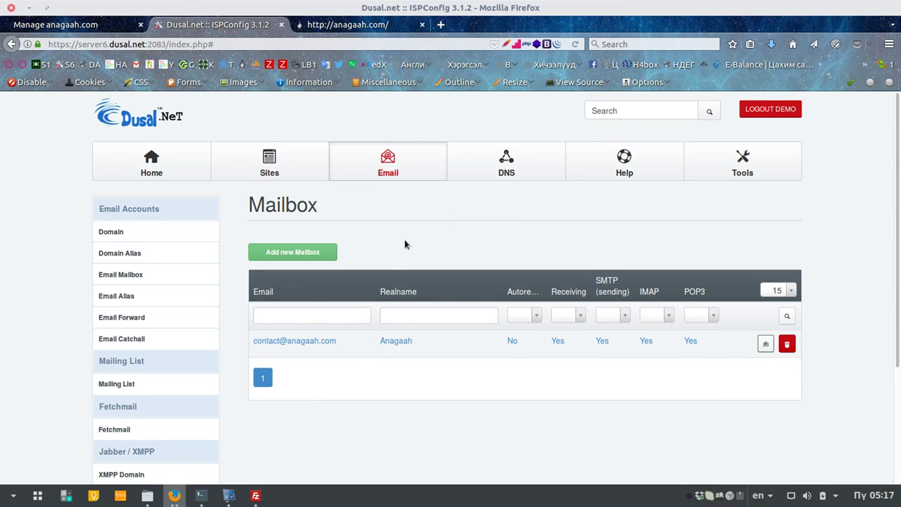
pyautogui.scroll(-4, 186, 266)
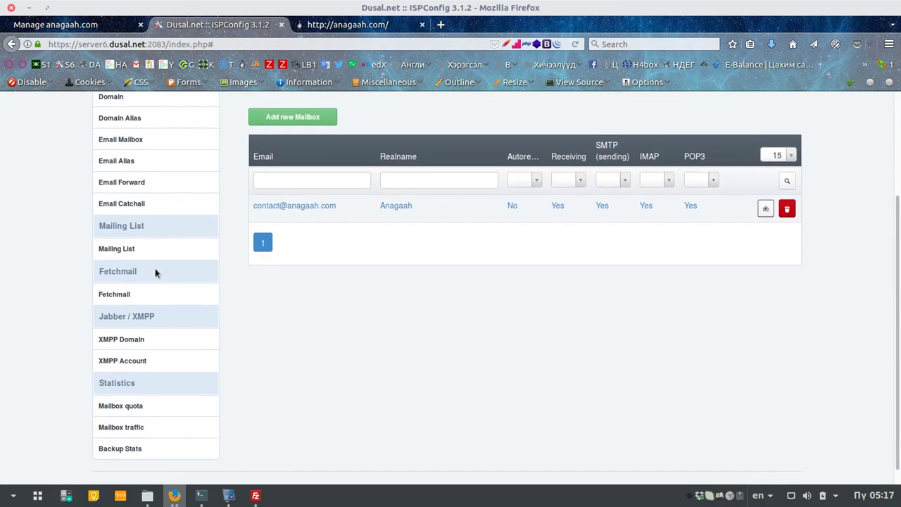
pyautogui.scroll(2, 176, 281)
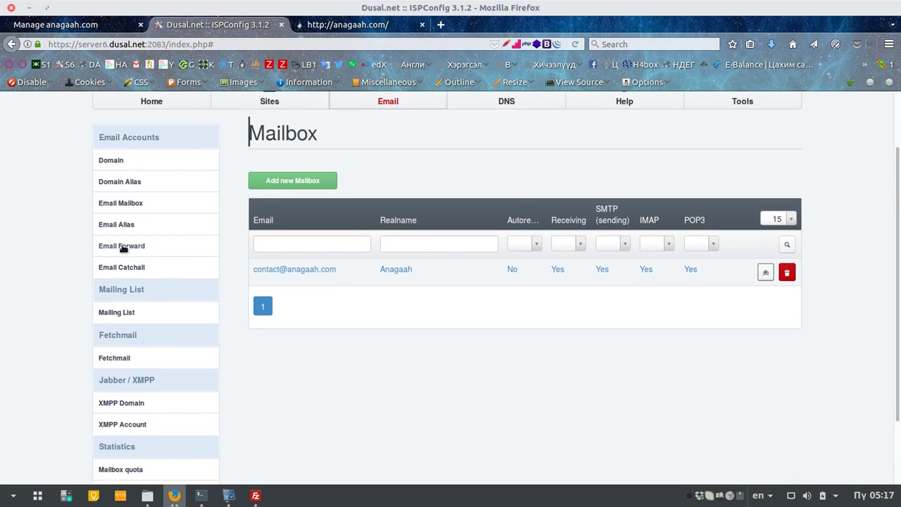
# Step: Open the contact mailbox's settings and locate the Send copy to and Send outgoing copy to fields
pyautogui.click(296, 269)
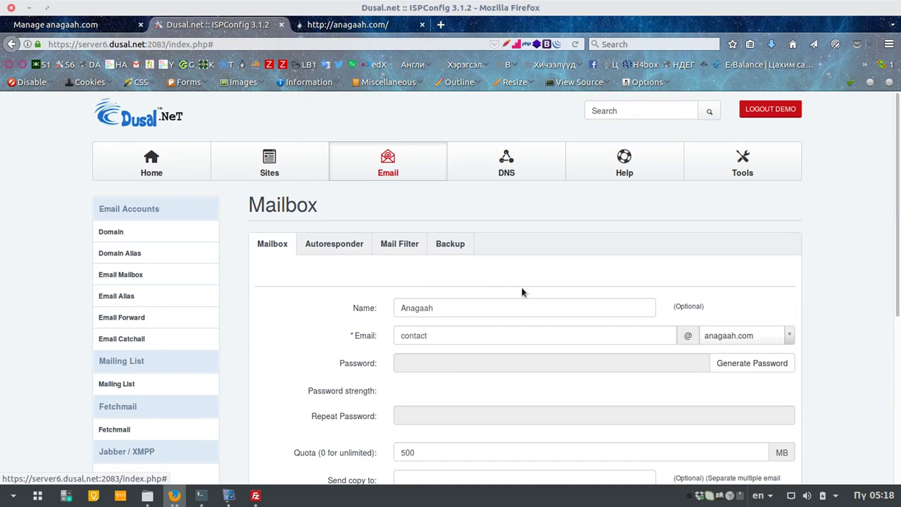
pyautogui.scroll(-5, 521, 291)
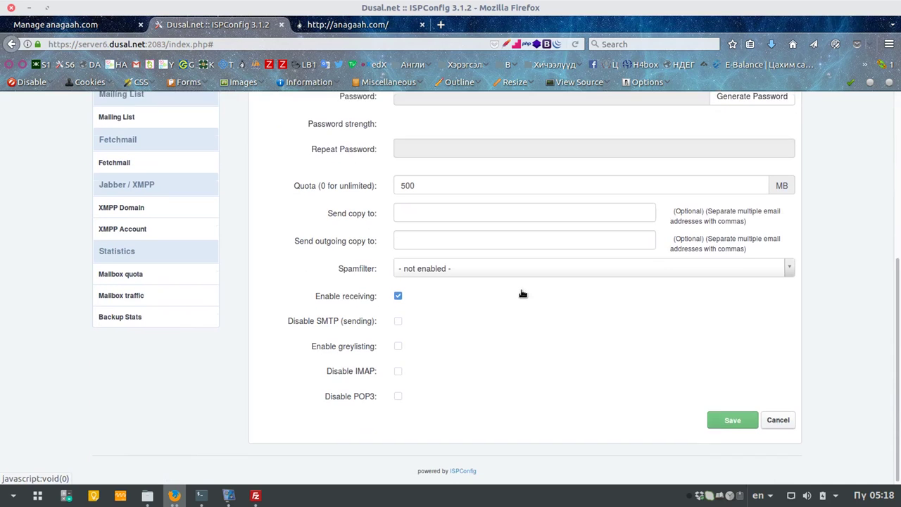
pyautogui.click(426, 238)
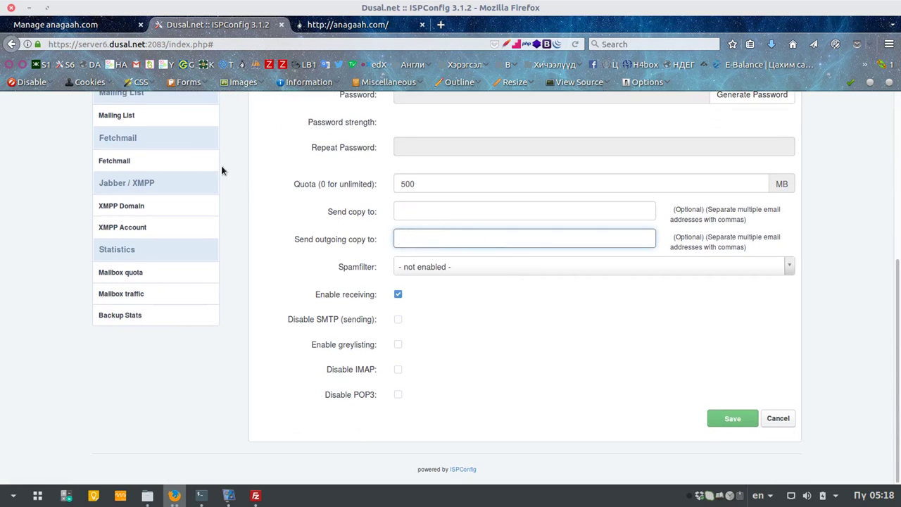
pyautogui.scroll(3, 233, 215)
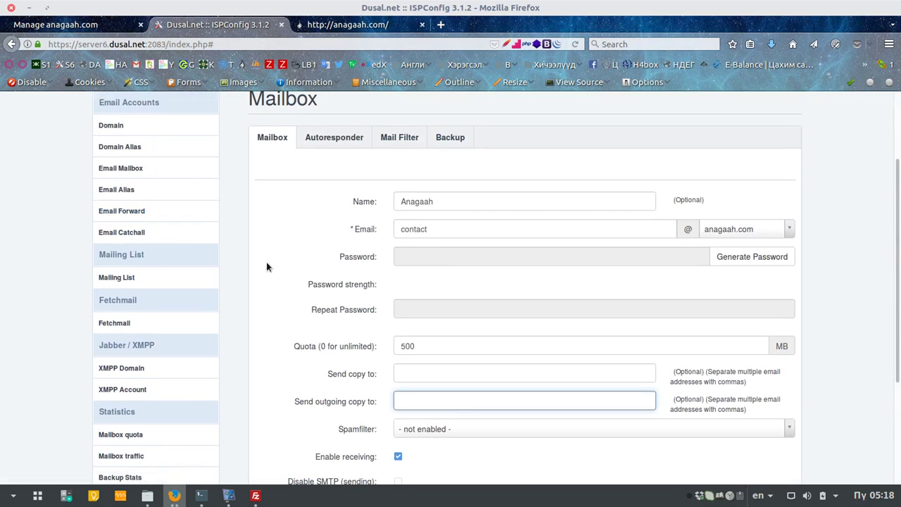
pyautogui.scroll(-1, 458, 375)
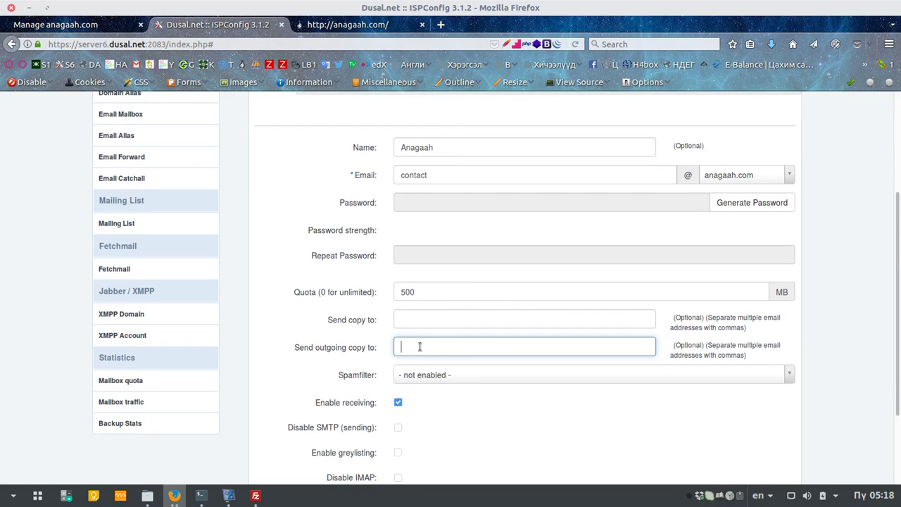
pyautogui.scroll(-2, 420, 346)
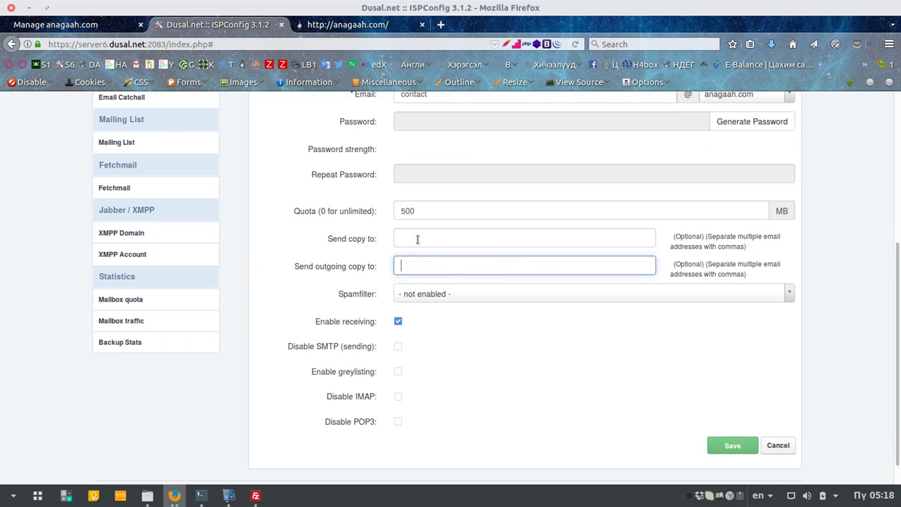
pyautogui.click(409, 240)
pyautogui.click(412, 262)
pyautogui.click(422, 236)
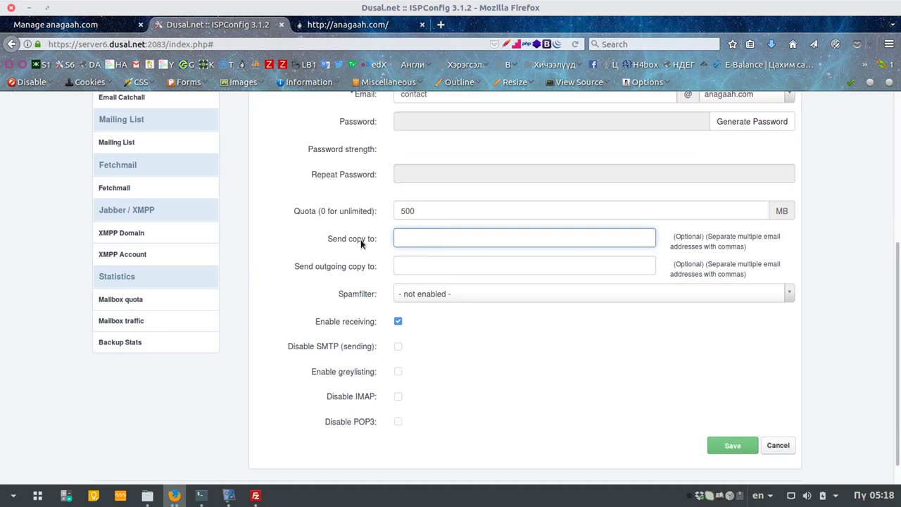
# Step: Read the labels and hints of the Send copy to and Send outgoing copy to rows
pyautogui.tripleClick(317, 236)
pyautogui.tripleClick(285, 268)
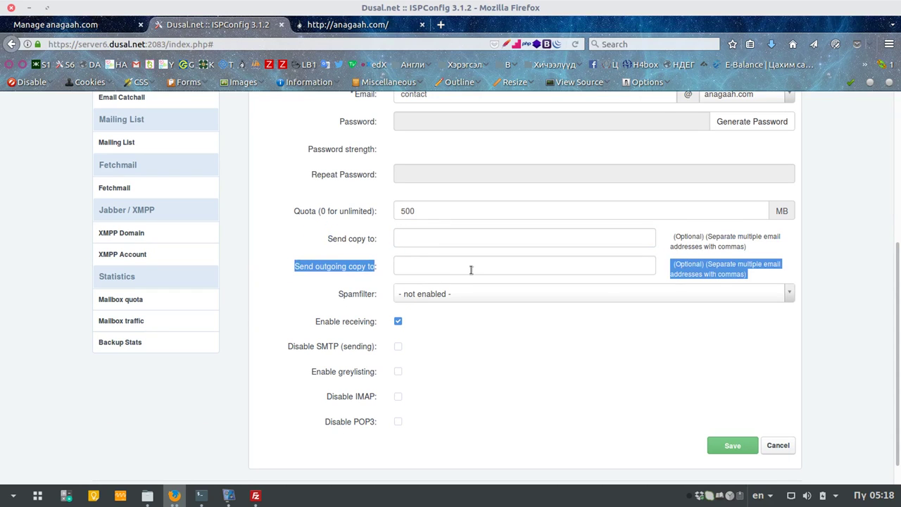
pyautogui.click(328, 234)
pyautogui.scroll(1, 323, 257)
pyautogui.tripleClick(328, 275)
pyautogui.tripleClick(290, 309)
pyautogui.click(433, 303)
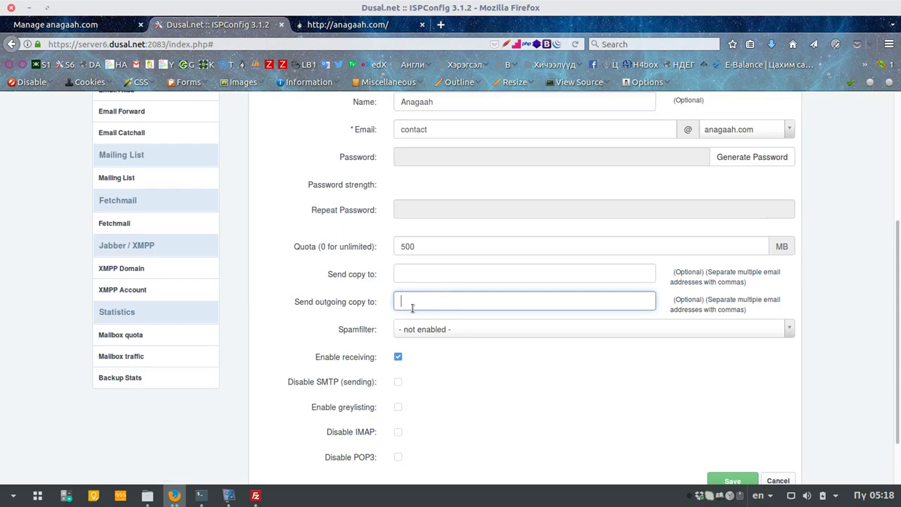
# Step: Enter an admin address as Send copy to, then cancel back to the Mailbox list
pyautogui.click(416, 275)
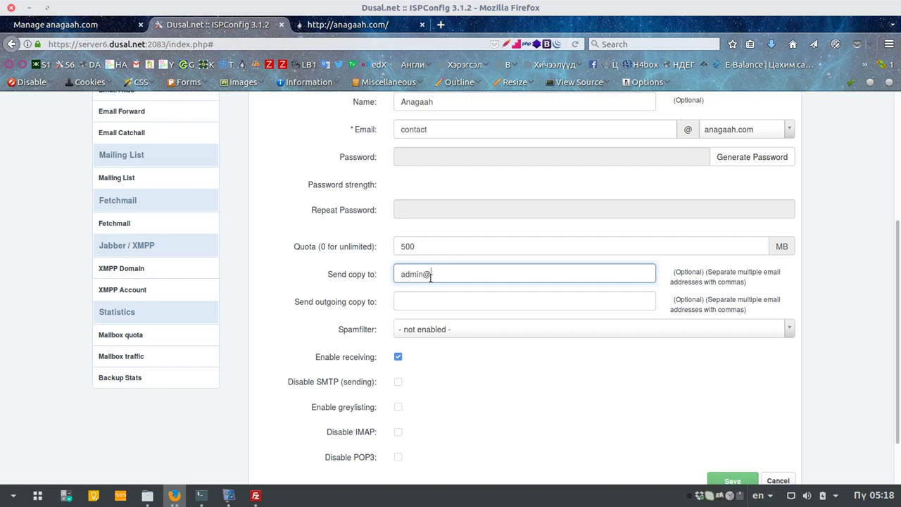
pyautogui.press('Tab')
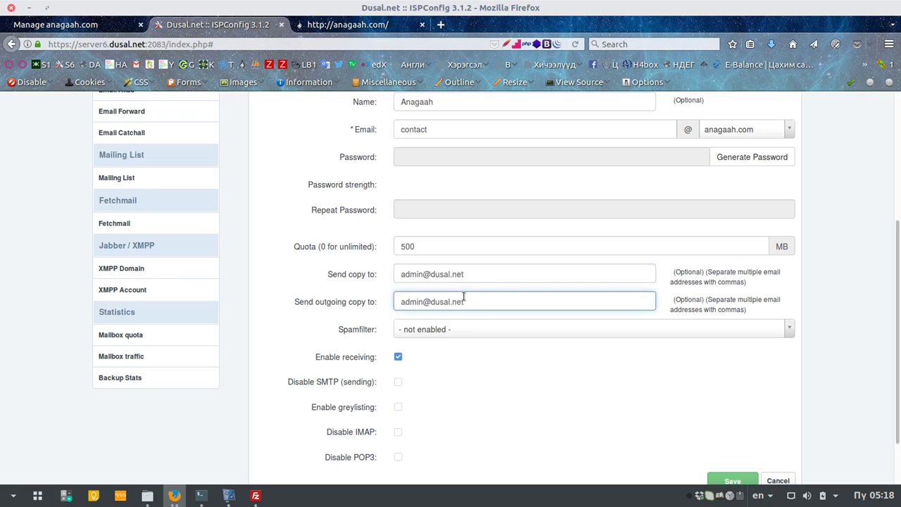
pyautogui.scroll(-2, 739, 404)
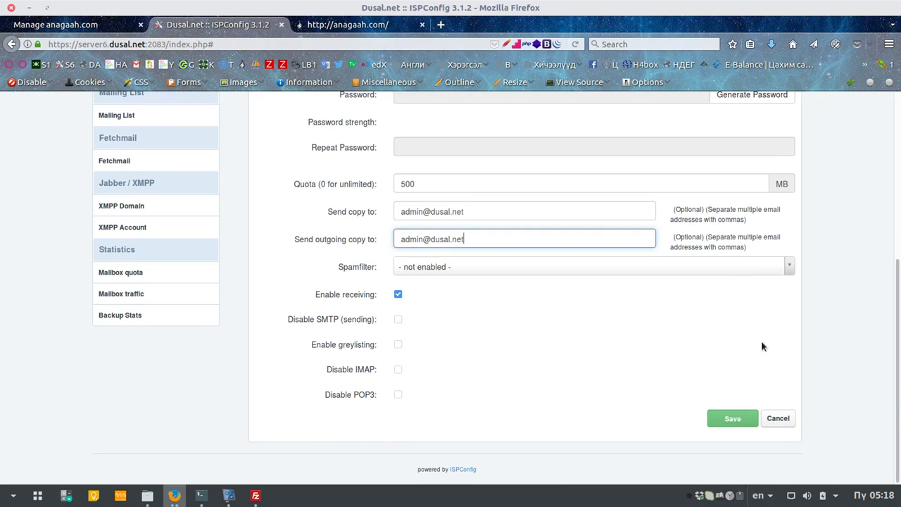
pyautogui.click(787, 418)
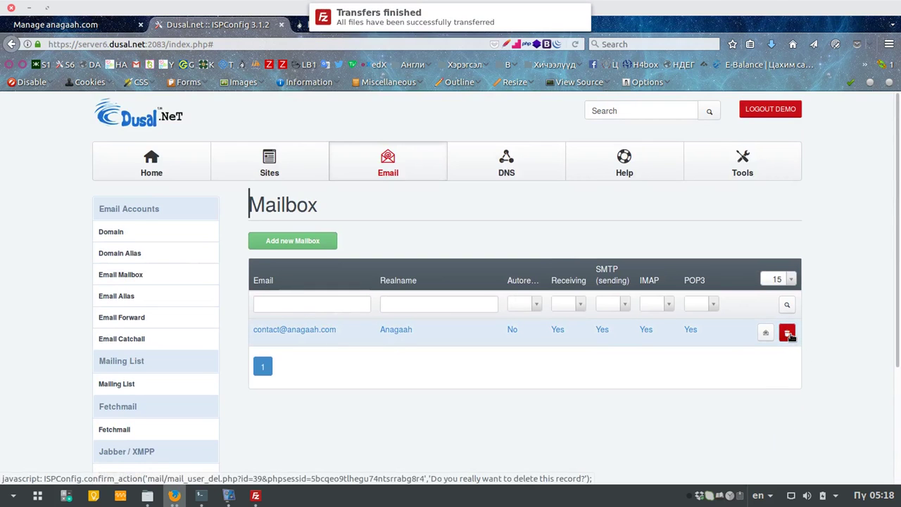
# Step: Check Sites > Databases and Database Users, then launch phpMyAdmin for c9dbname
pyautogui.click(264, 161)
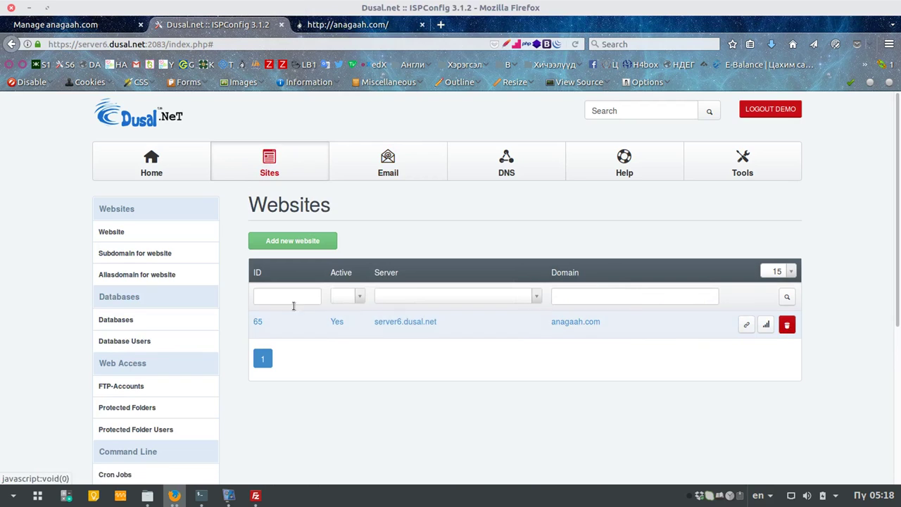
pyautogui.click(122, 321)
pyautogui.click(144, 340)
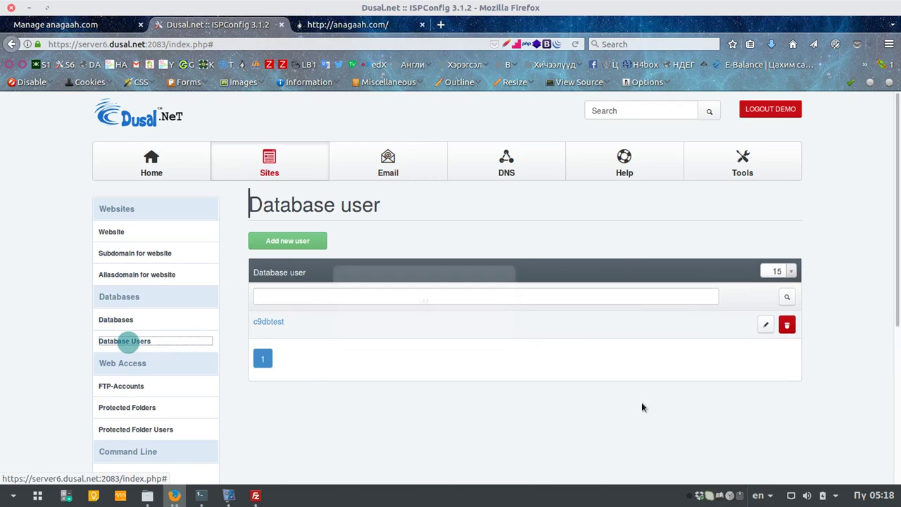
pyautogui.scroll(-1, 181, 410)
pyautogui.scroll(-1, 182, 409)
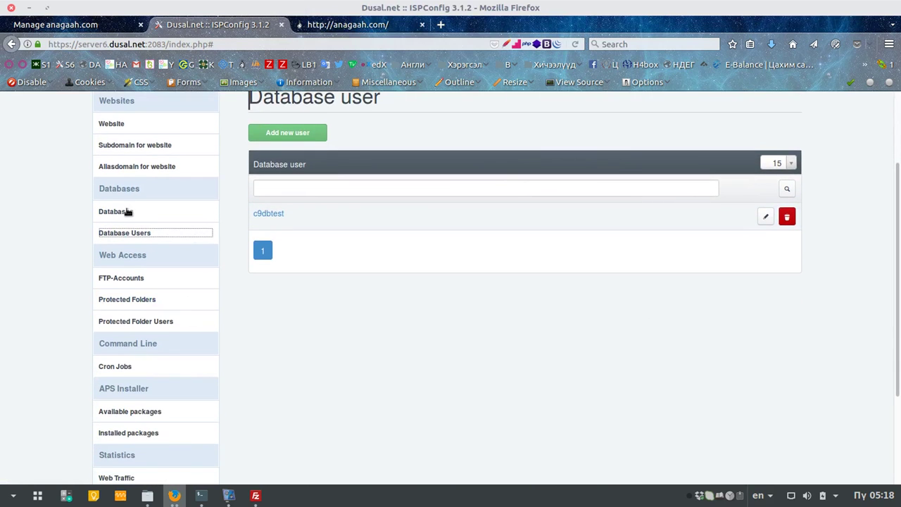
pyautogui.click(127, 210)
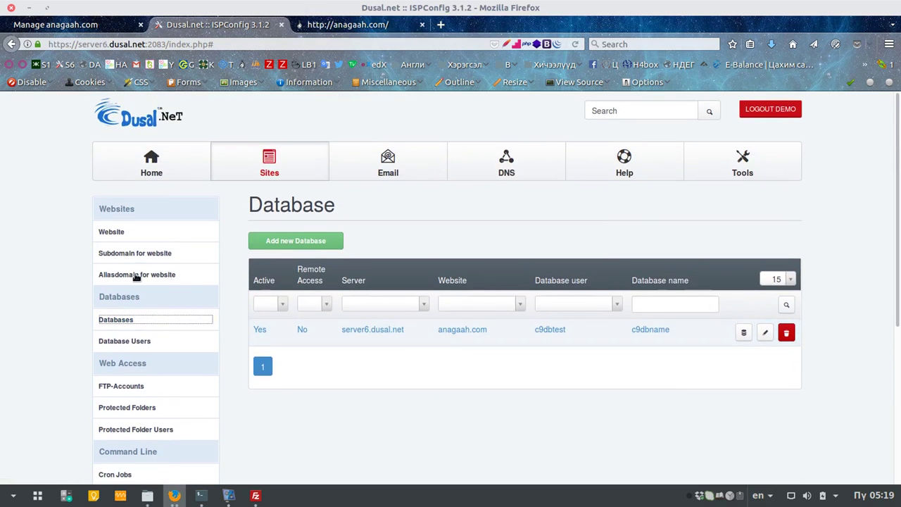
pyautogui.click(743, 332)
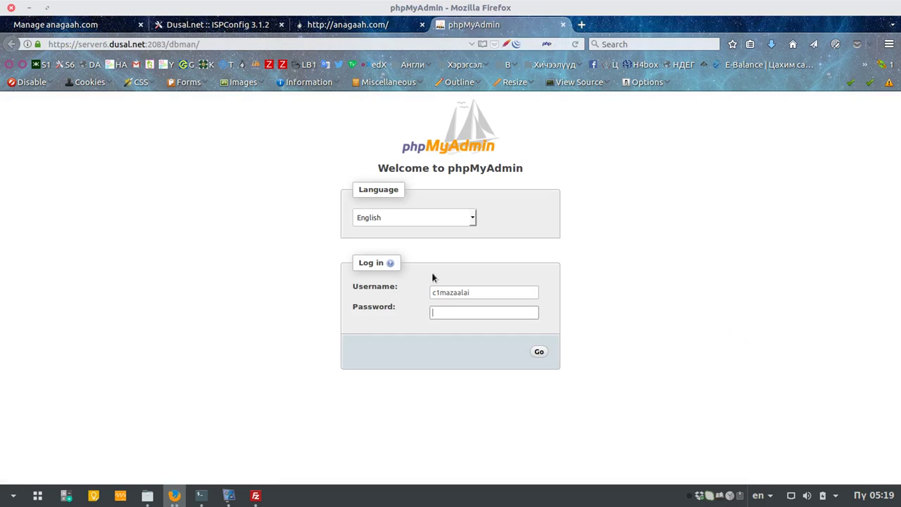
# Step: Replace the prefilled phpMyAdmin username with c9dbtest, copied from ISPConfig's database list
pyautogui.doubleClick(486, 291)
pyautogui.press('BackSpace')
pyautogui.click(345, 25)
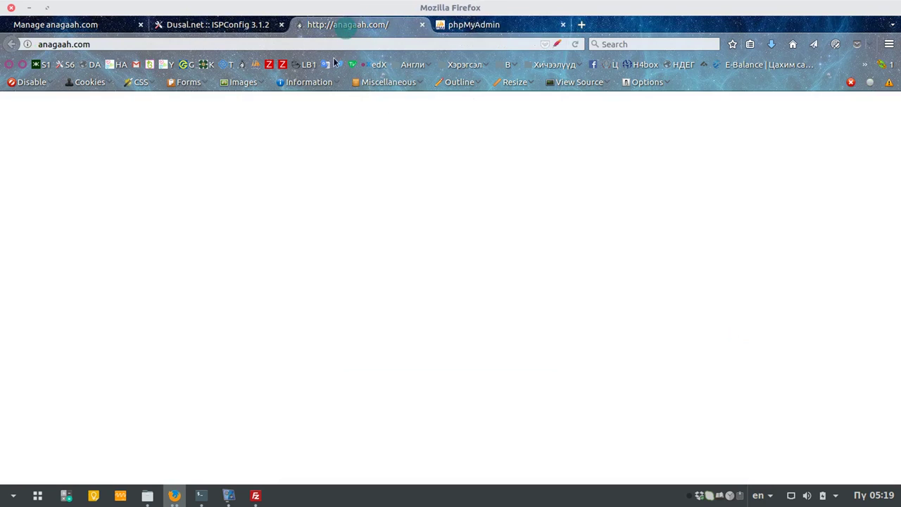
pyautogui.click(240, 25)
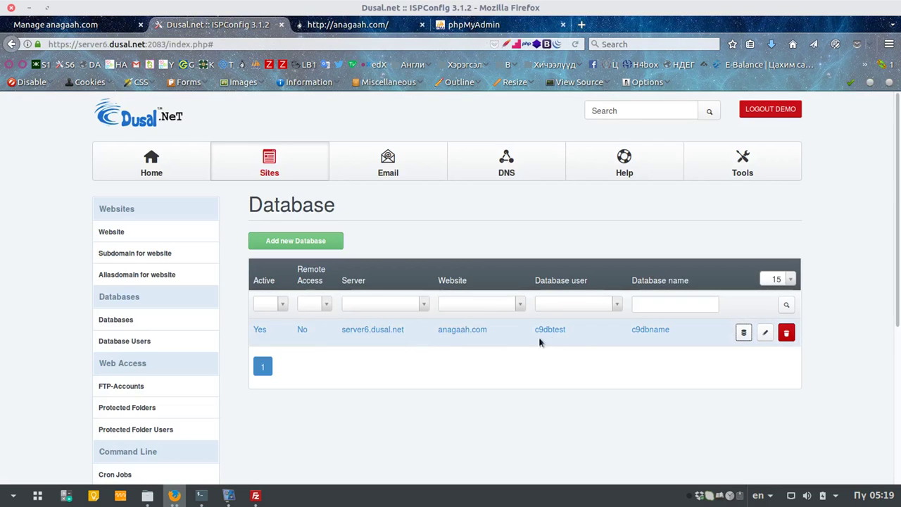
pyautogui.moveTo(570, 330); pyautogui.dragTo(532, 330)
pyautogui.hotkey('ctrl', 'c')
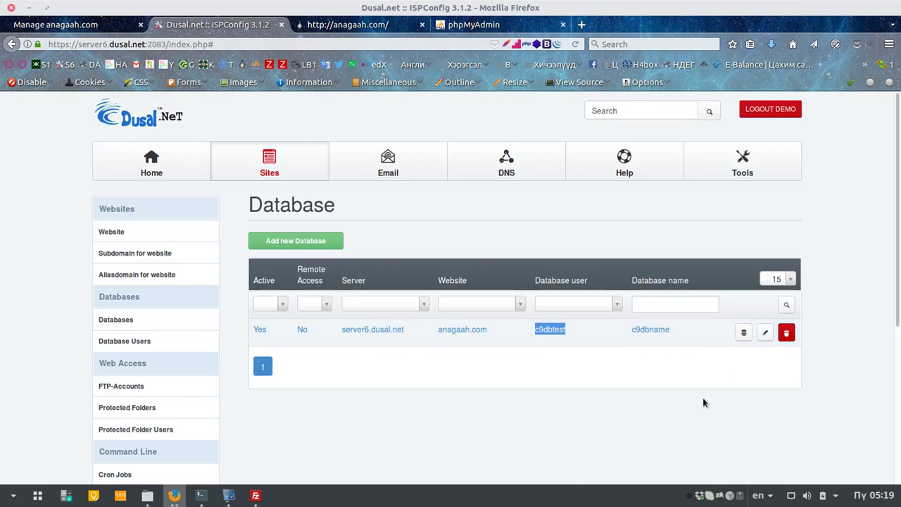
pyautogui.click(504, 26)
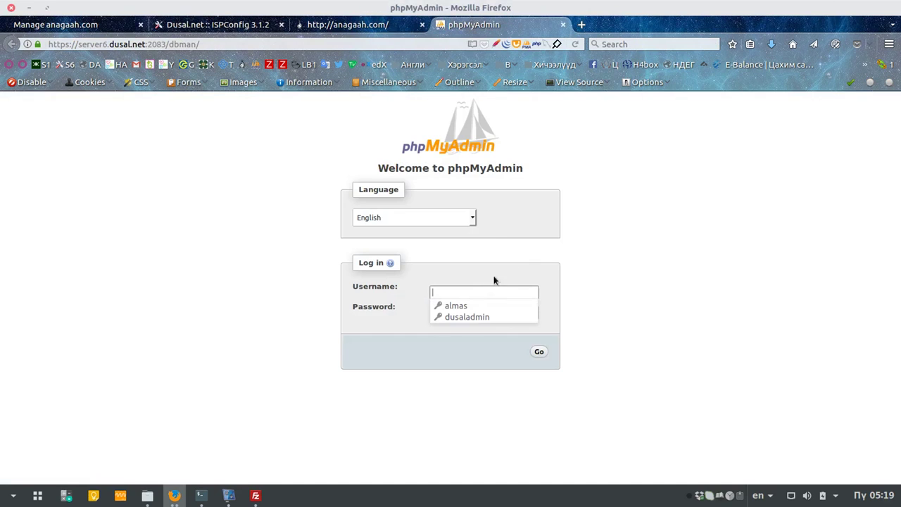
pyautogui.hotkey('ctrl', 'v')
pyautogui.doubleClick(447, 292)
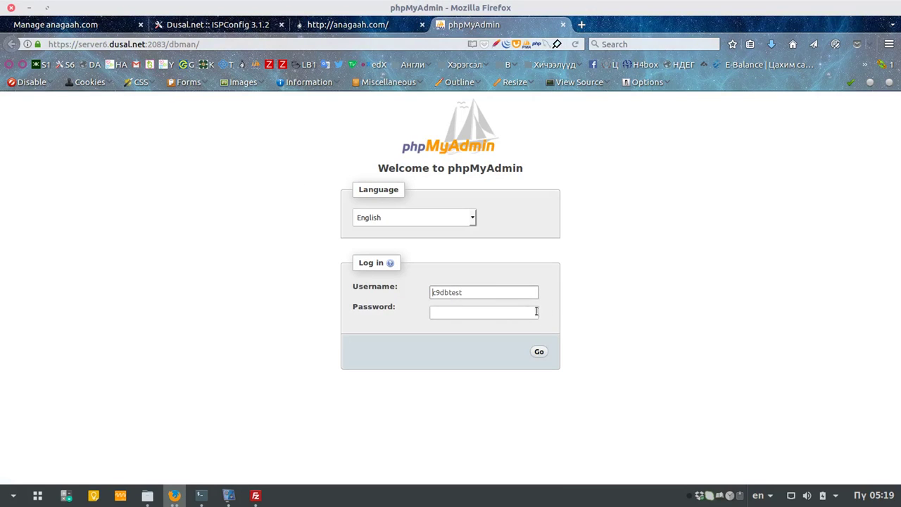
# Step: Log in with the stored password from clipboard history; error #1045 appears, then return to ISPConfig
pyautogui.click(503, 312)
pyautogui.click(605, 316)
pyautogui.click(739, 496)
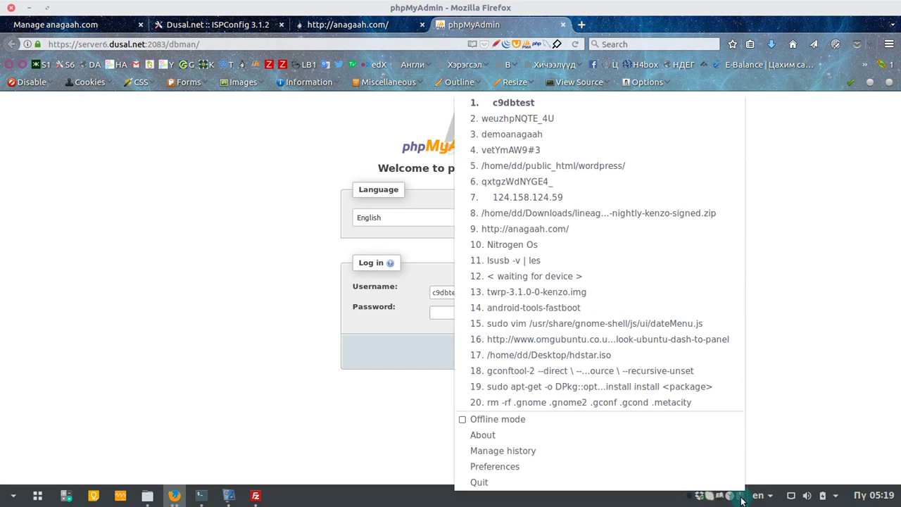
pyautogui.click(626, 152)
pyautogui.click(453, 310)
pyautogui.hotkey('ctrl', 'v')
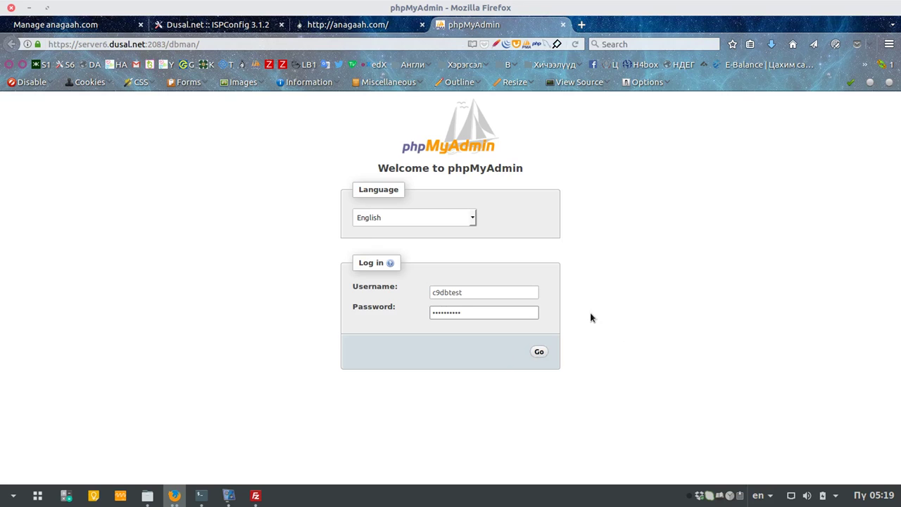
pyautogui.click(548, 352)
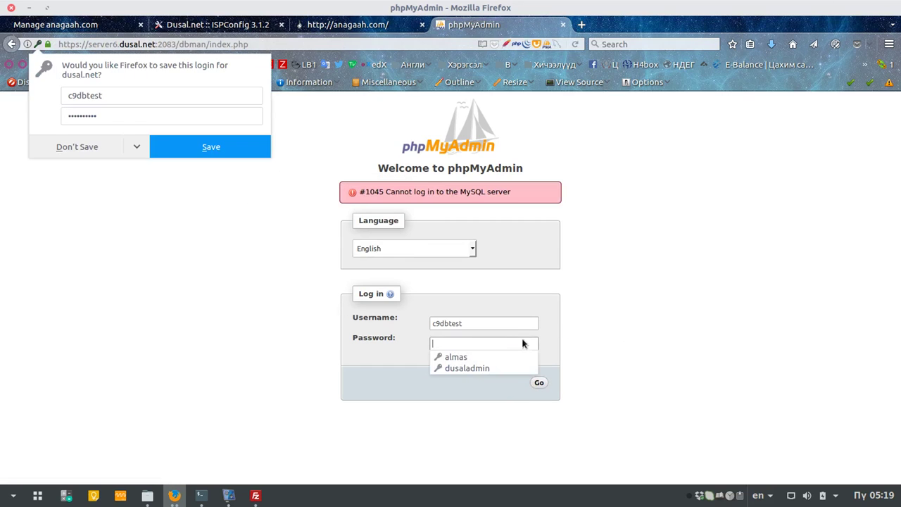
pyautogui.click(635, 354)
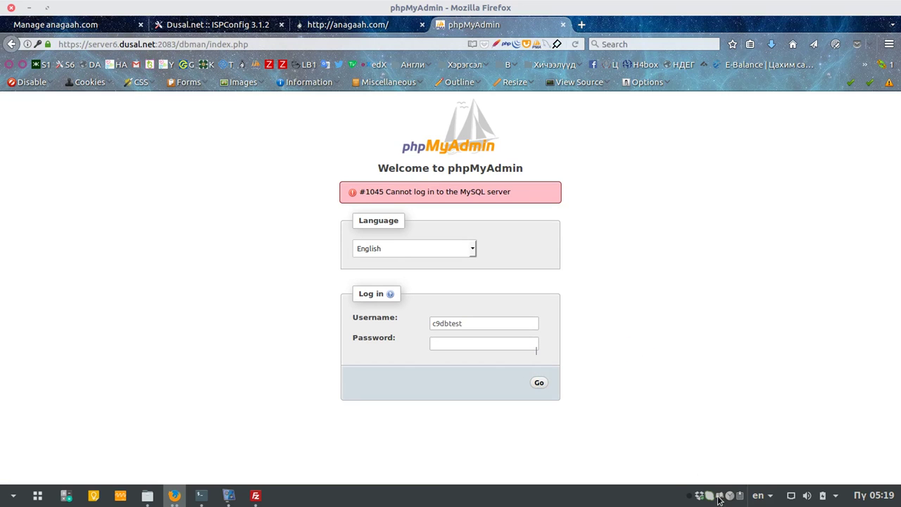
pyautogui.click(201, 24)
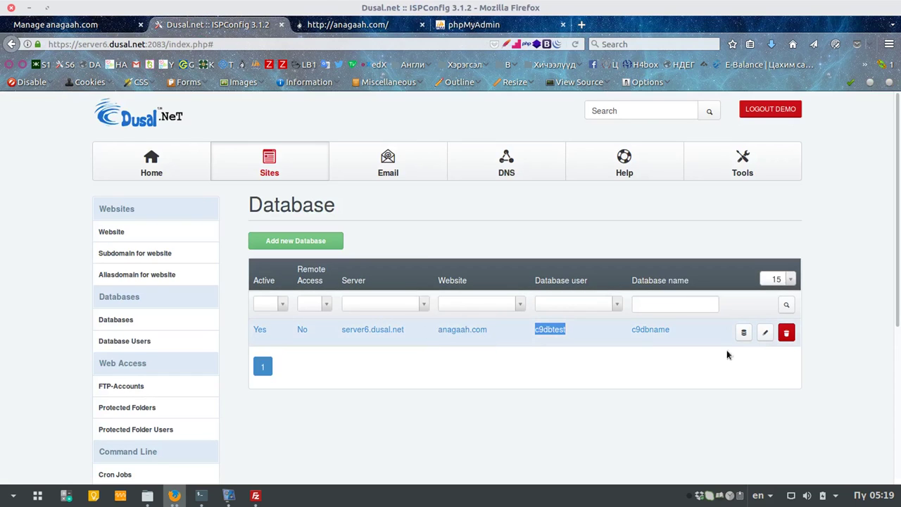
# Step: Open the c9dbtest database user's settings from the Database Users list
pyautogui.click(765, 332)
pyautogui.scroll(-4, 574, 308)
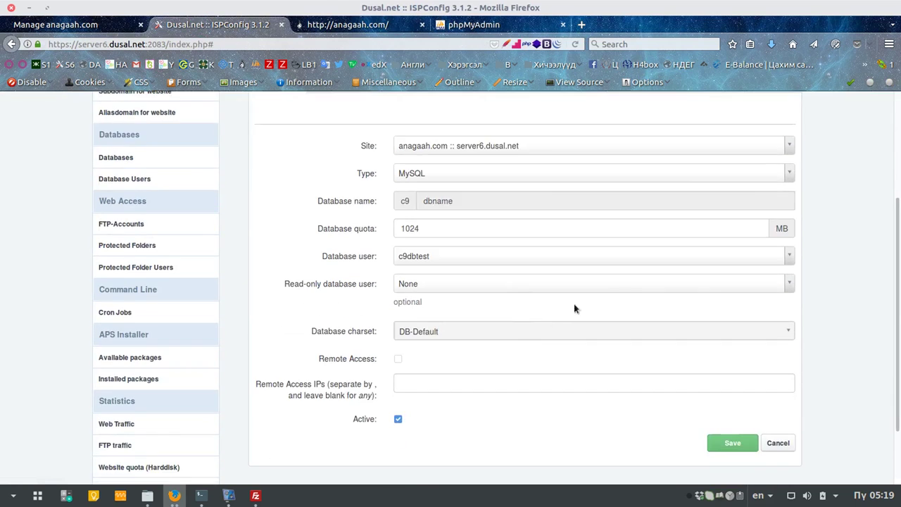
pyautogui.scroll(-2, 700, 284)
pyautogui.scroll(3, 675, 208)
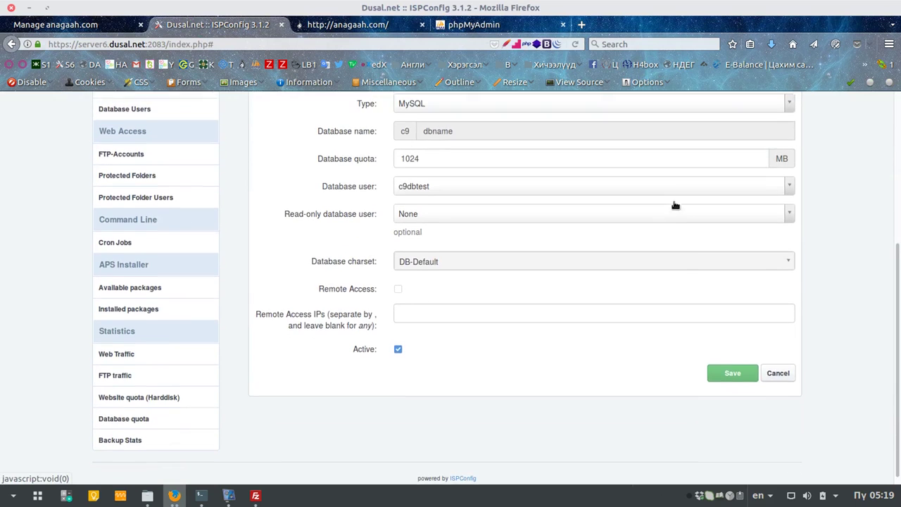
pyautogui.click(125, 208)
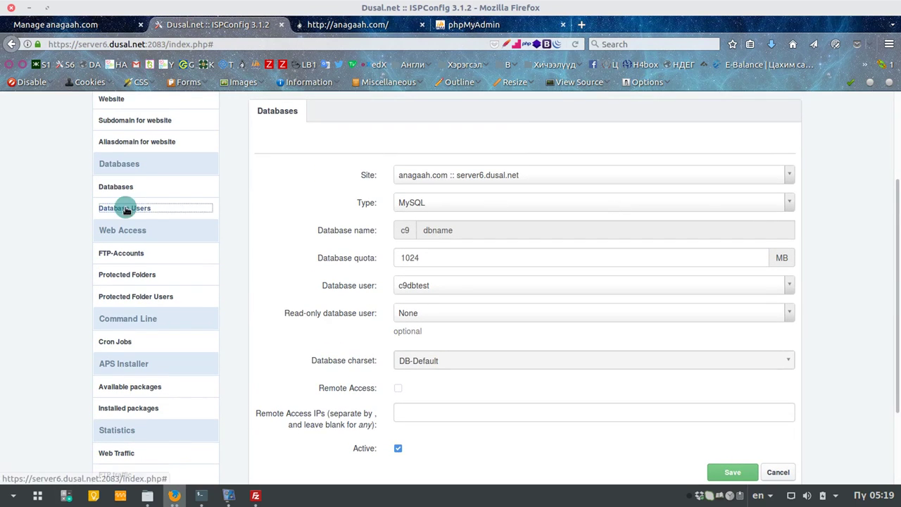
pyautogui.scroll(2, 387, 271)
pyautogui.click(765, 318)
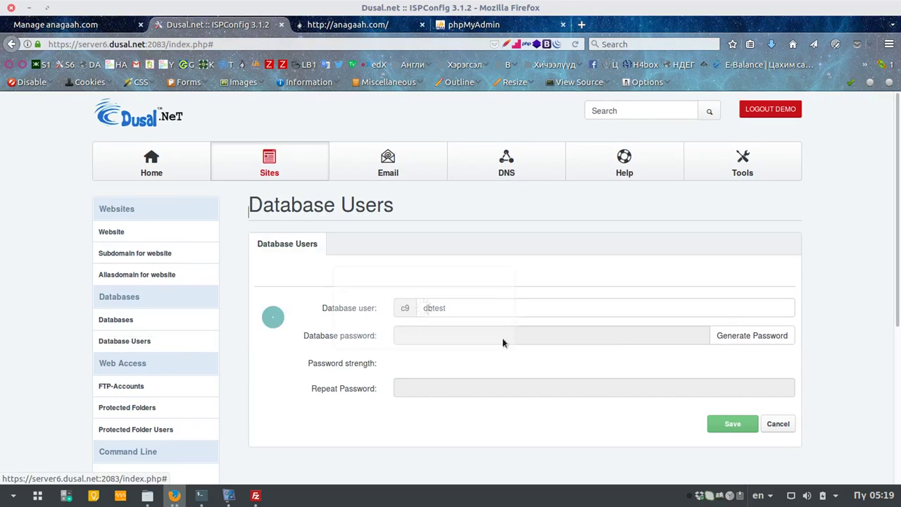
# Step: Generate a new password for c9dbtest, copy it, and save the user
pyautogui.click(751, 335)
pyautogui.rightClick(440, 334)
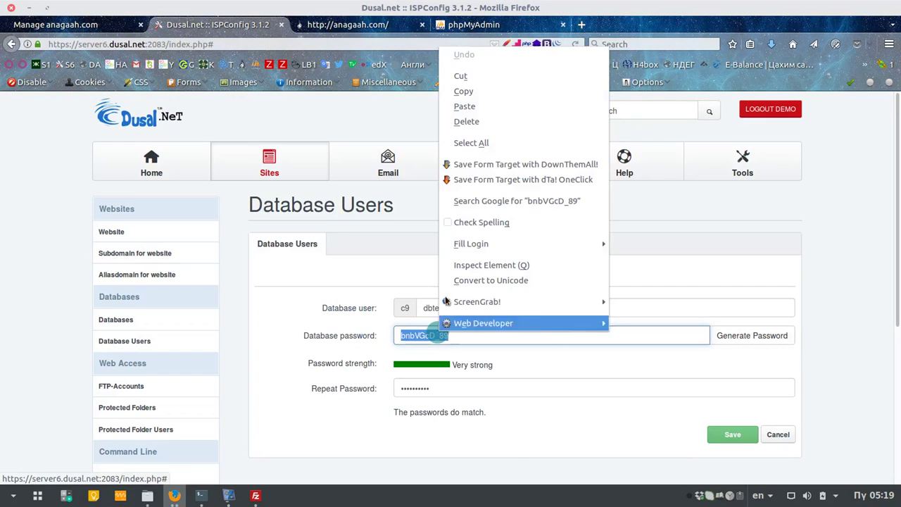
pyautogui.click(459, 92)
pyautogui.click(729, 435)
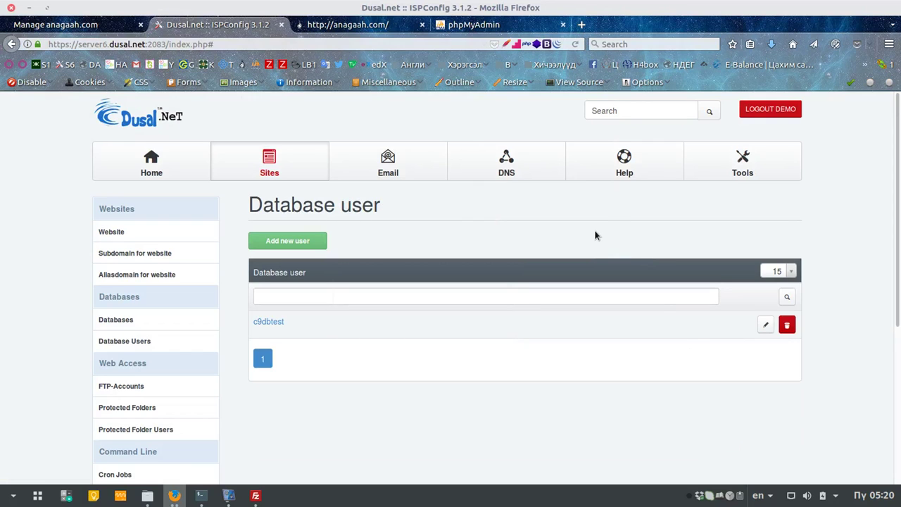
pyautogui.click(458, 26)
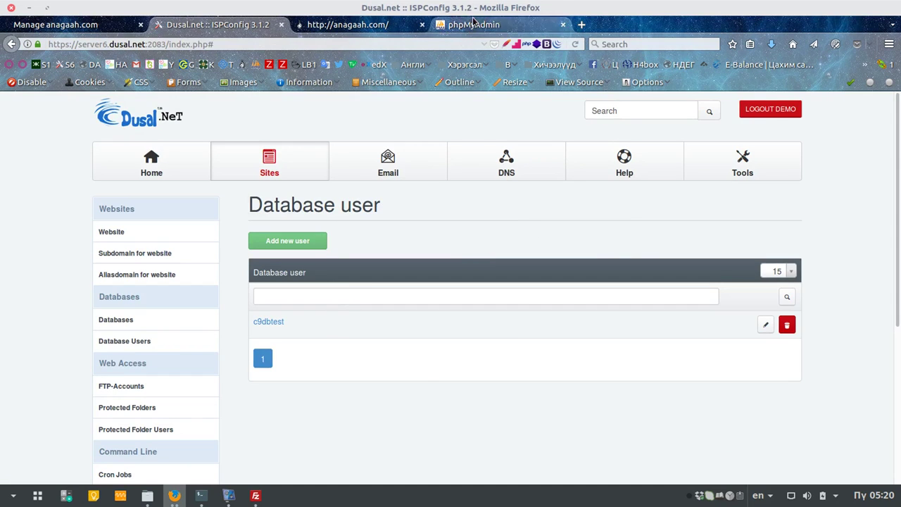
# Step: Log in to phpMyAdmin with c9dbtest's new password and open the empty c9dbname database
pyautogui.click(492, 345)
pyautogui.hotkey('ctrl', 'v')
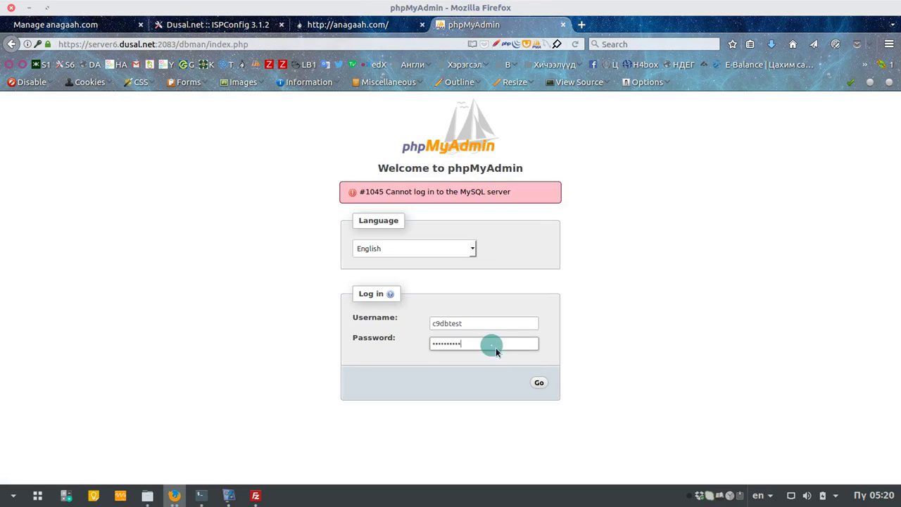
pyautogui.click(539, 384)
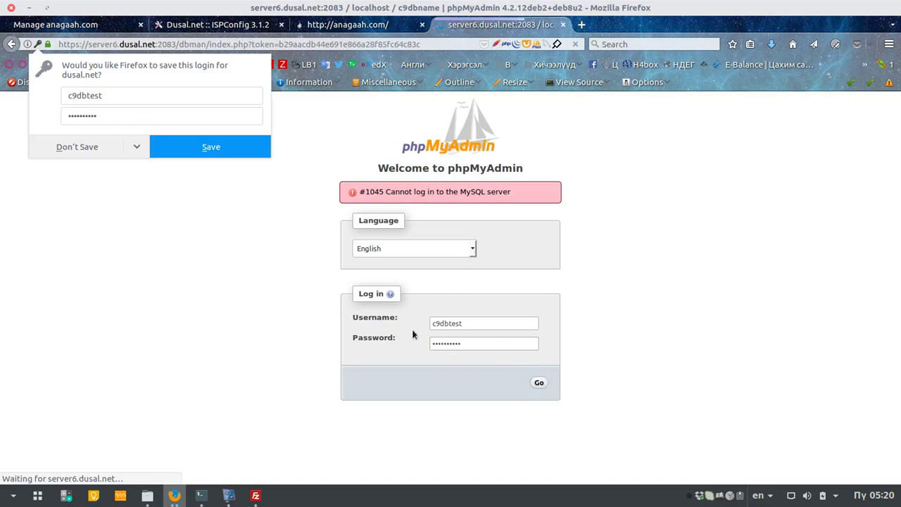
pyautogui.click(363, 353)
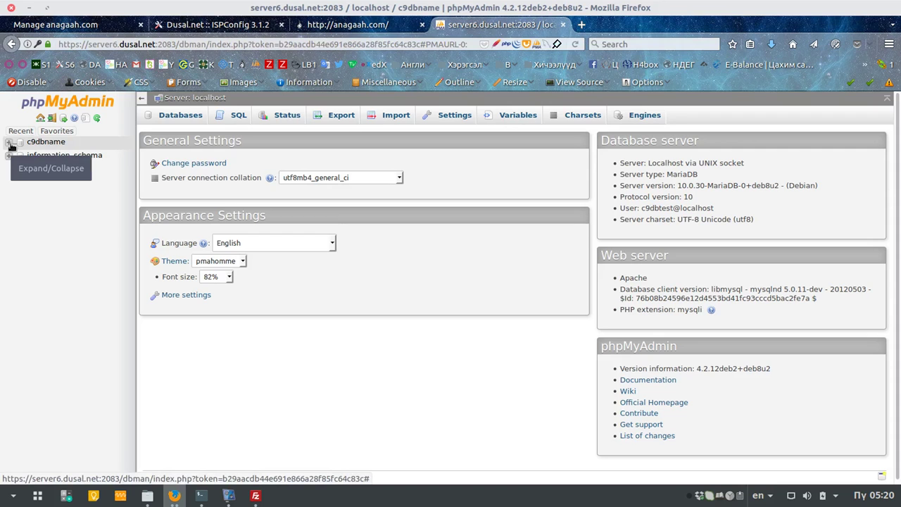
pyautogui.click(42, 142)
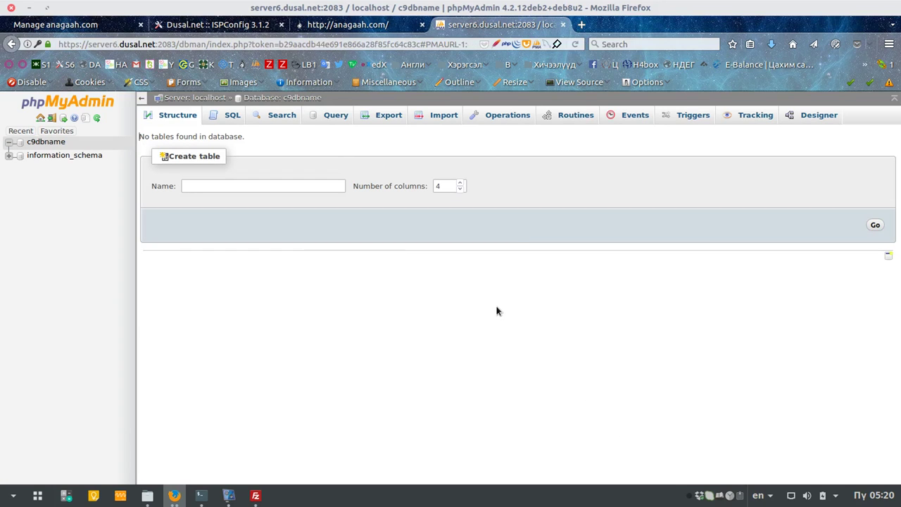
pyautogui.click(21, 131)
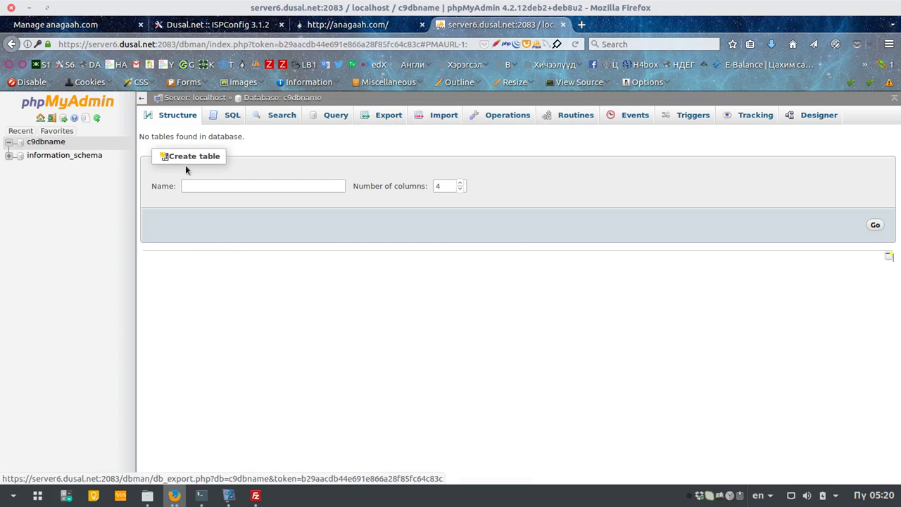
# Step: Import Downloads/jugamo.sql into c9dbname via the Import tab, running its 335 queries
pyautogui.click(436, 115)
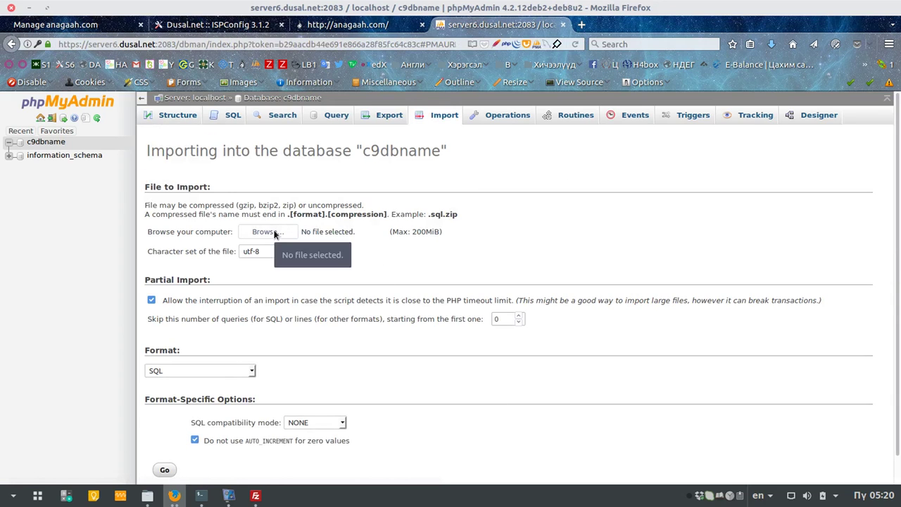
pyautogui.scroll(-1, 255, 407)
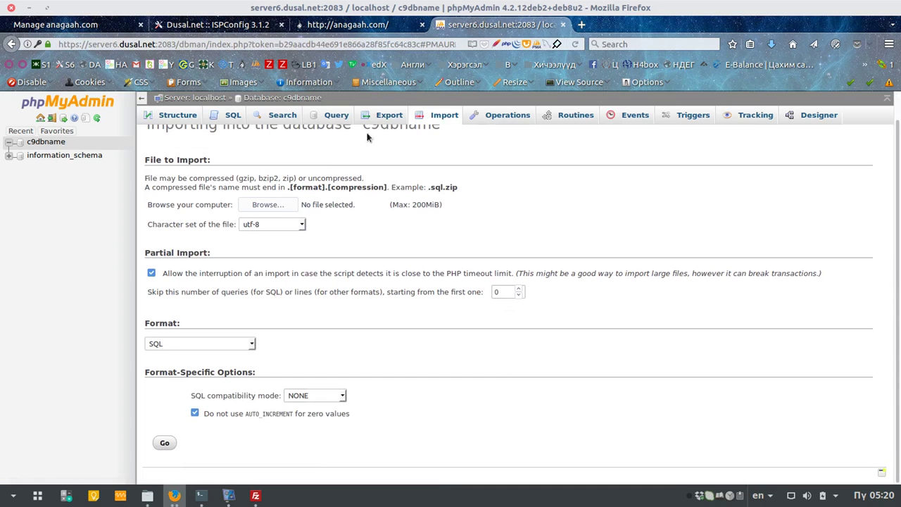
pyautogui.click(290, 205)
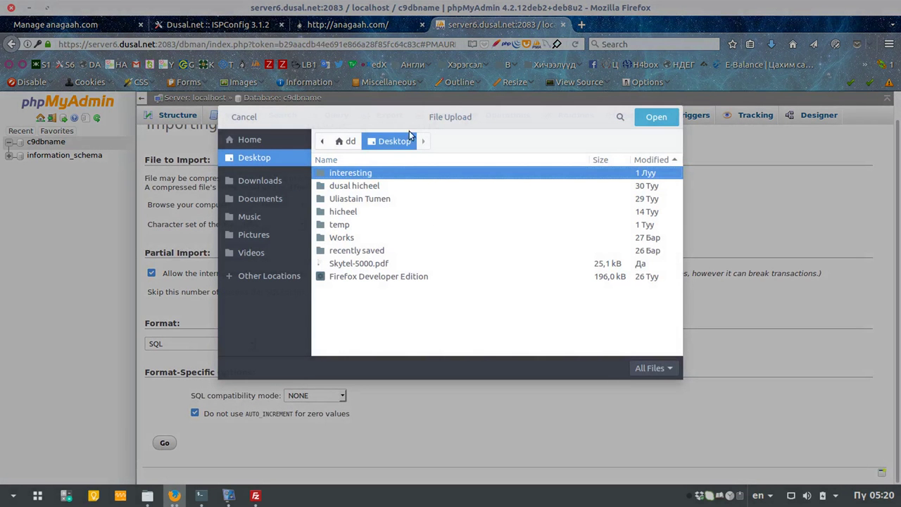
pyautogui.click(260, 181)
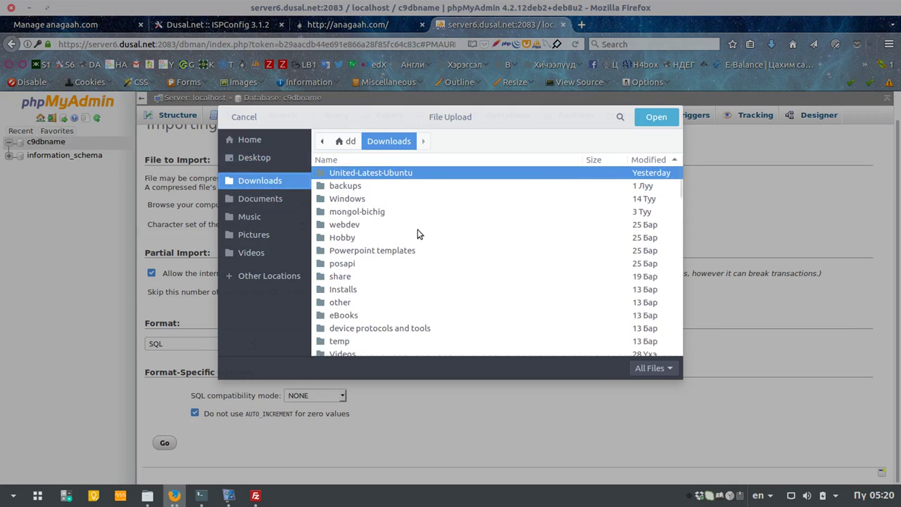
pyautogui.scroll(-5, 404, 243)
pyautogui.scroll(-6, 394, 252)
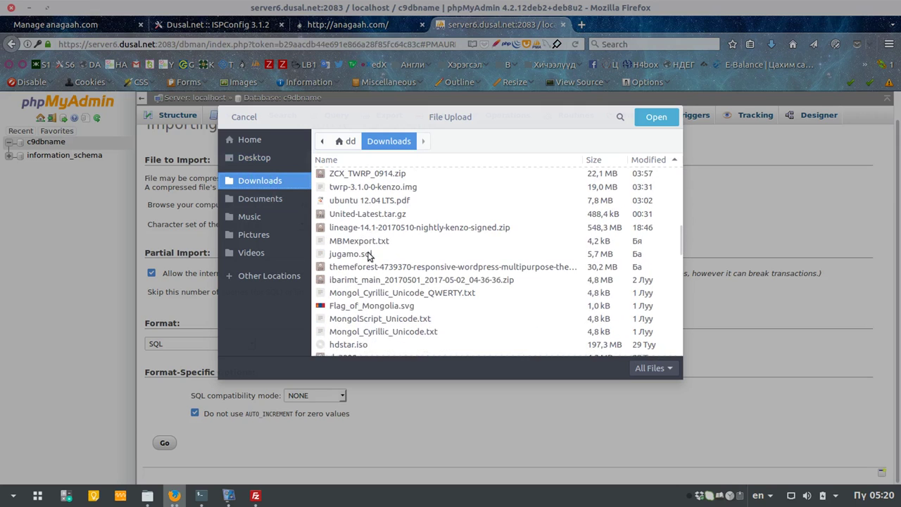
pyautogui.click(365, 255)
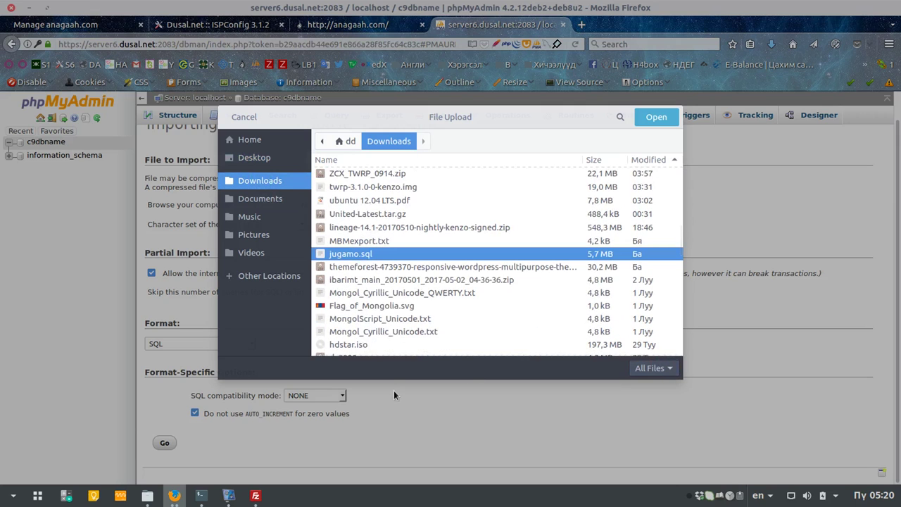
pyautogui.click(661, 120)
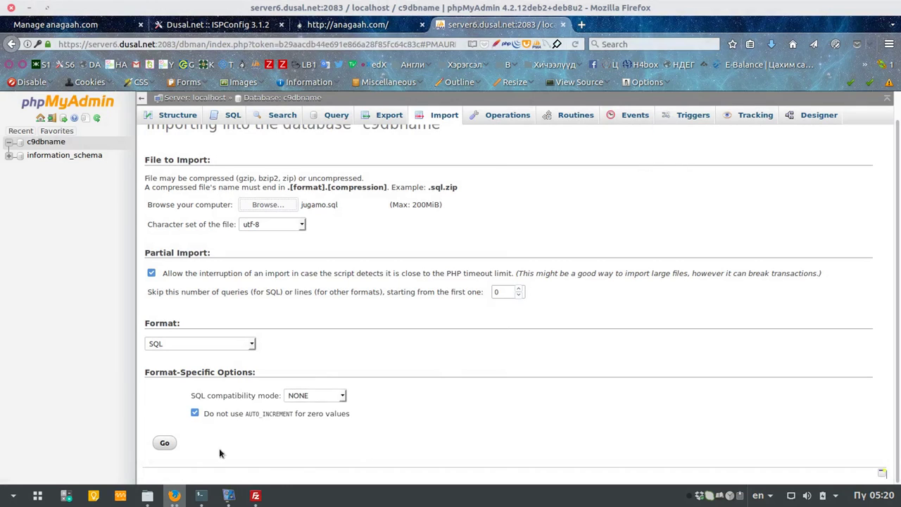
pyautogui.click(168, 441)
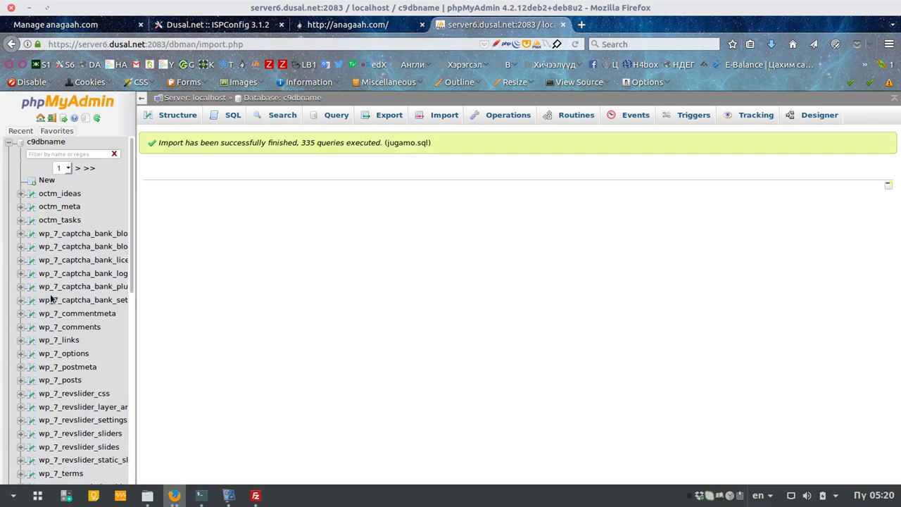
# Step: Log out of phpMyAdmin, close its tab, and switch back to the Dusal.net ISPConfig tab showing c9dbtest
pyautogui.scroll(-10, 56, 352)
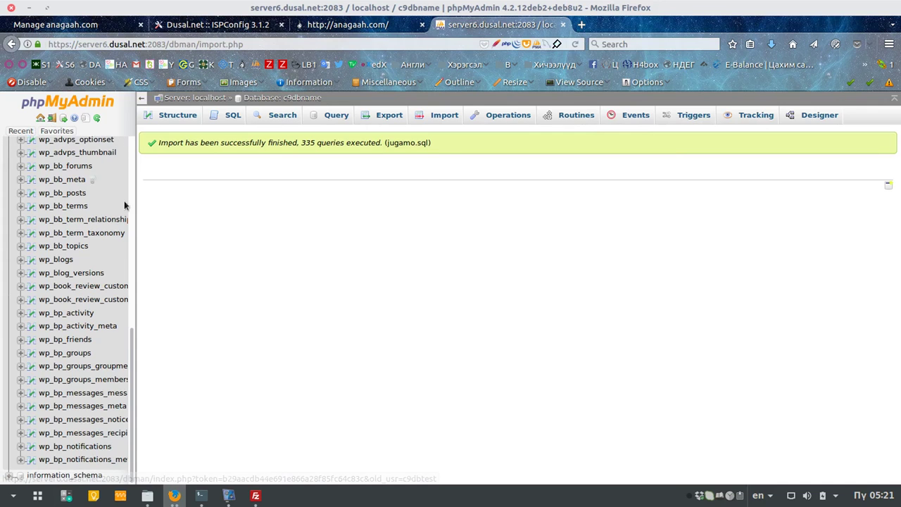
pyautogui.scroll(10, 130, 373)
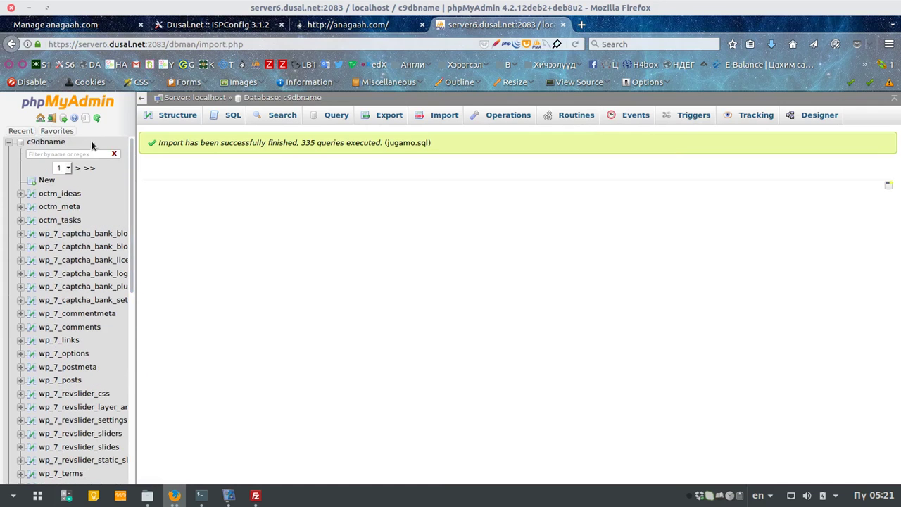
pyautogui.click(52, 118)
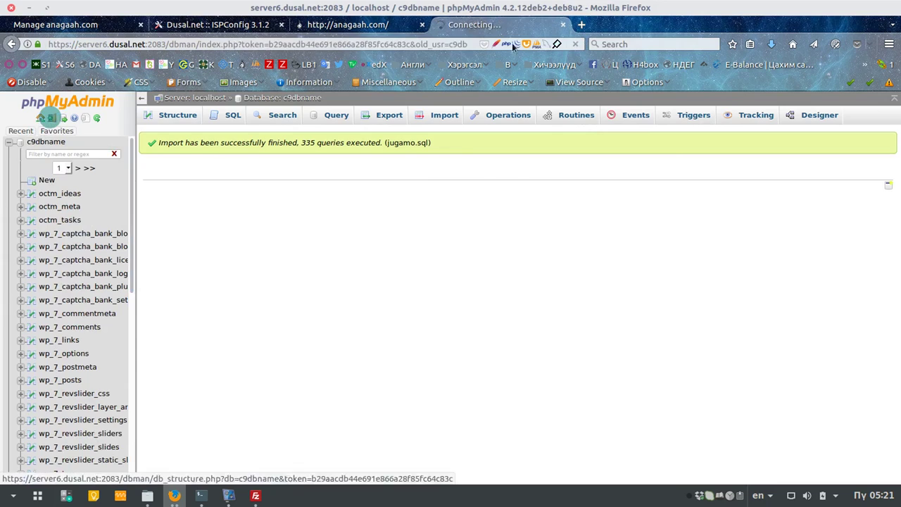
pyautogui.click(563, 25)
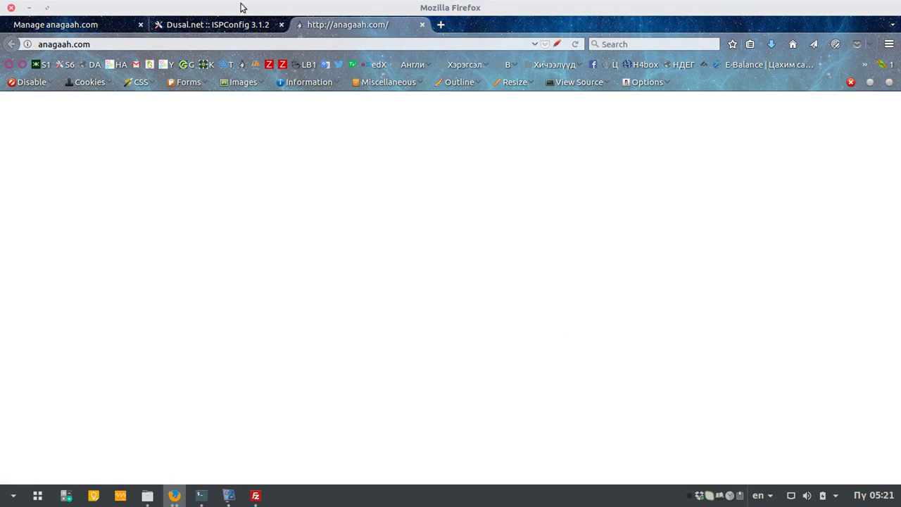
pyautogui.click(203, 22)
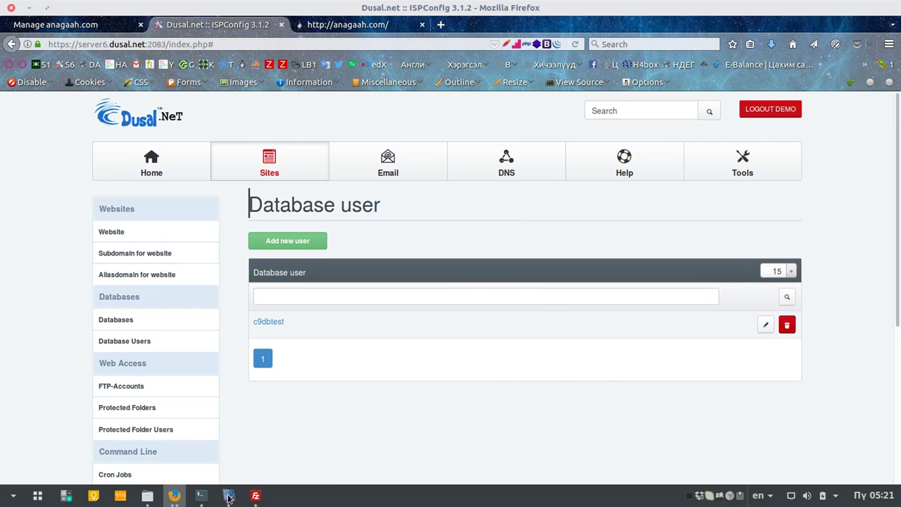
# Step: Open and dismiss the clipboard history, then stop the screen recording
pyautogui.click(228, 497)
pyautogui.click(337, 462)
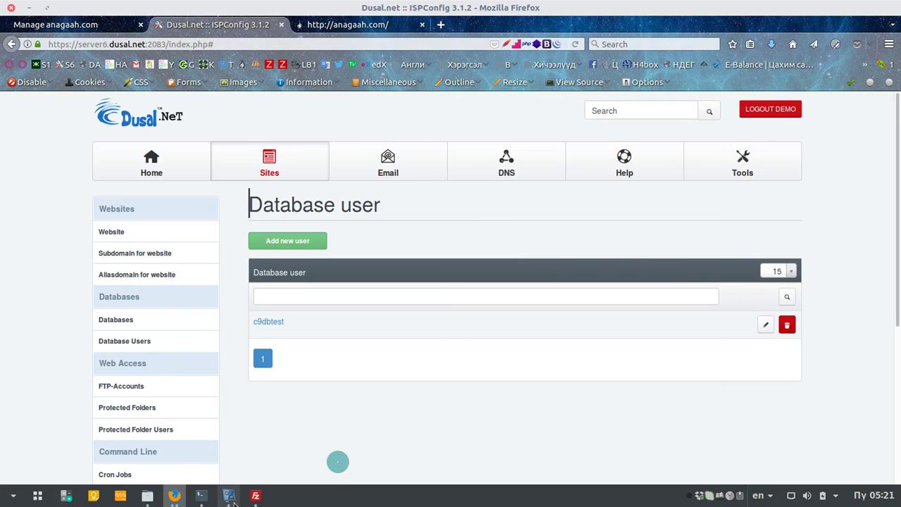
pyautogui.moveTo(234, 501)
pyautogui.click(238, 401)
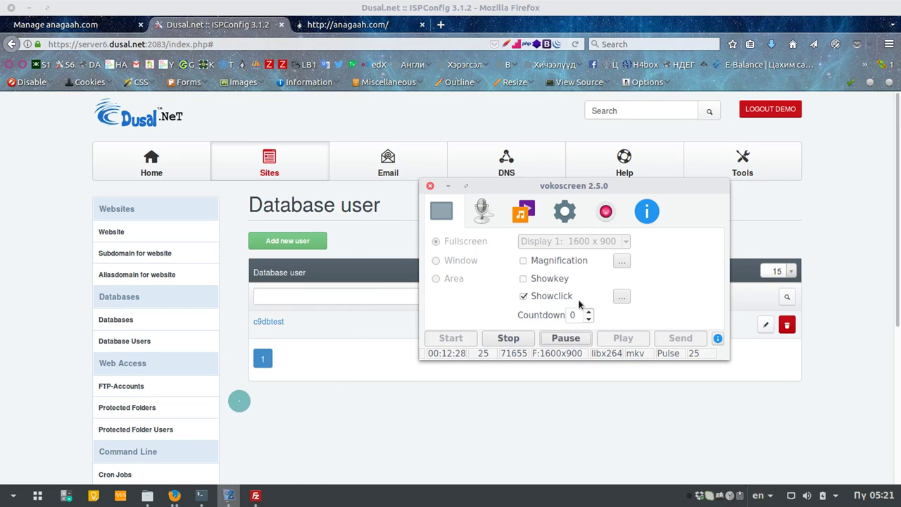
pyautogui.click(527, 340)
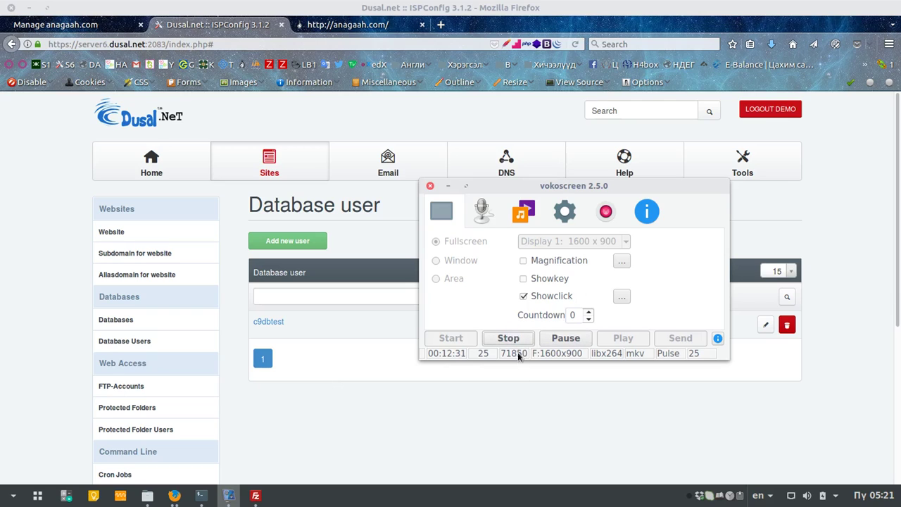